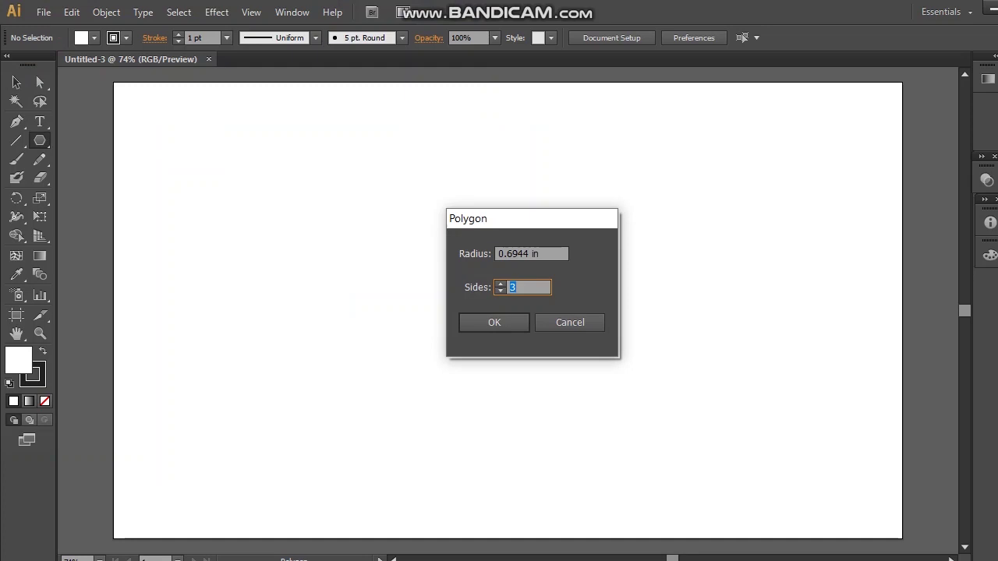
Step: Create a polygon with 3 sides and a radius of 0.6944 in
{"action": "key", "text": "BackSpace"}
{"action": "type", "text": "3"}
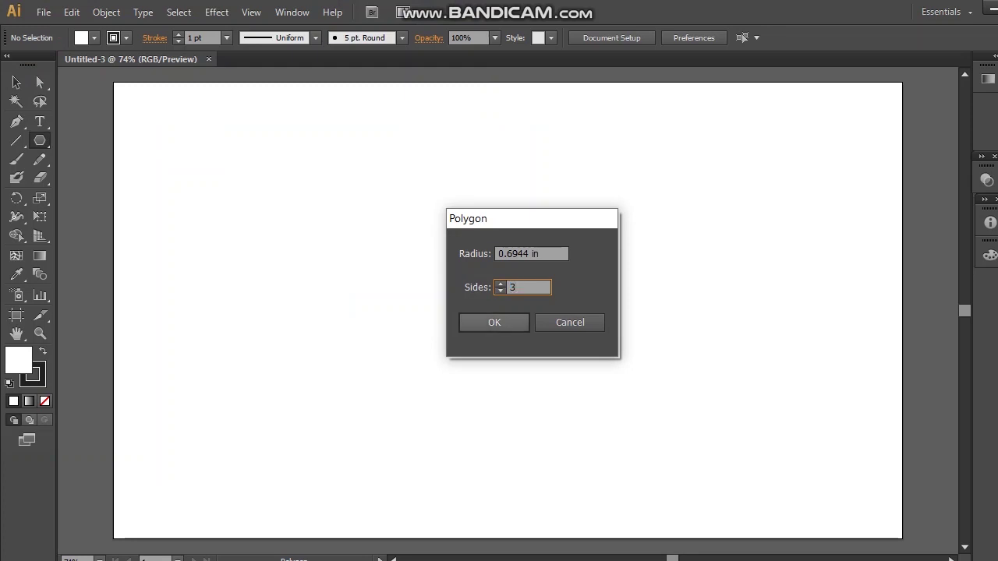
{"action": "key", "text": "Return"}
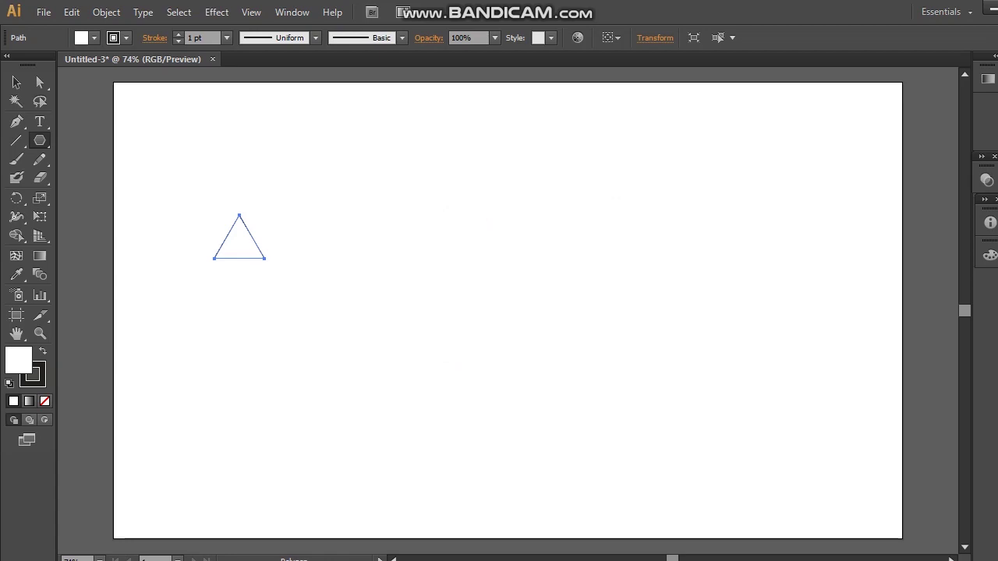
Step: Rotate the triangle 90° clockwise and stretch it horizontally into a long, thin taper spanning most of the artboard
{"action": "key", "text": "v"}
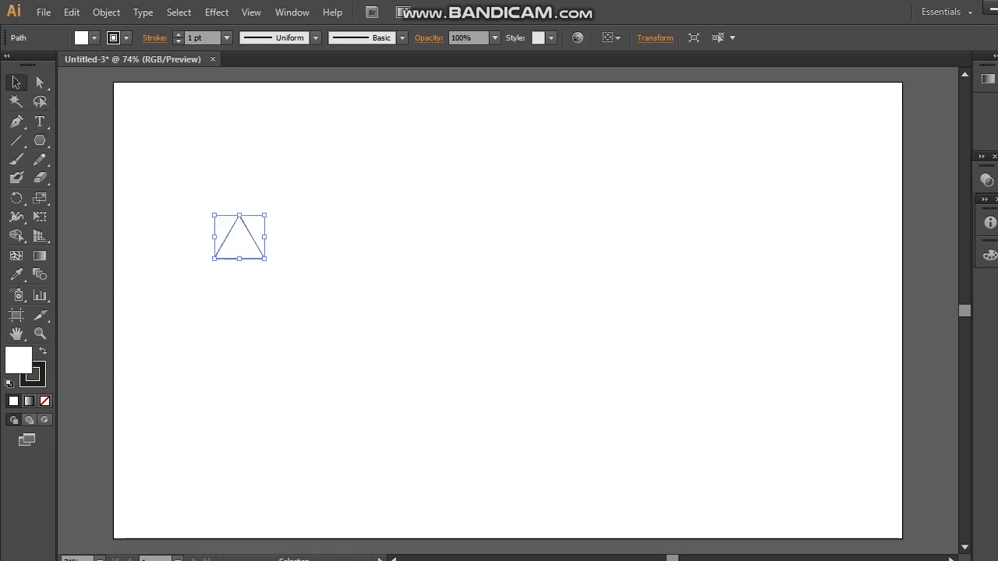
{"action": "mouse_move", "coordinate": [267, 212]}
{"action": "left_mouse_down"}
{"action": "mouse_move", "coordinate": [278, 239]}
{"action": "mouse_move", "coordinate": [264, 266]}
{"action": "mouse_move", "coordinate": [495, 236]}
{"action": "mouse_move", "coordinate": [824, 237]}
{"action": "left_mouse_up"}
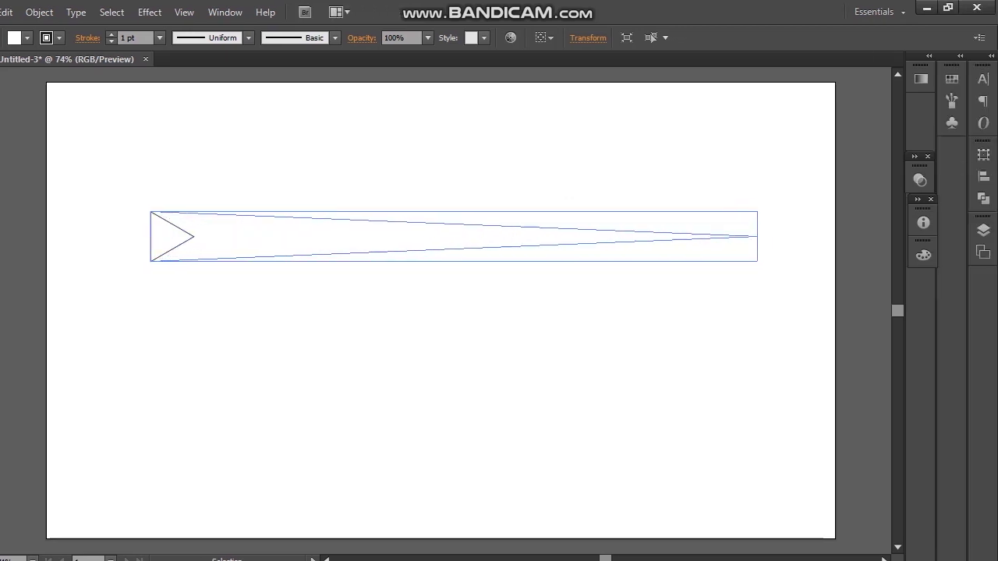
{"action": "left_click_drag", "start_coordinate": [756, 236], "coordinate": [760, 236]}
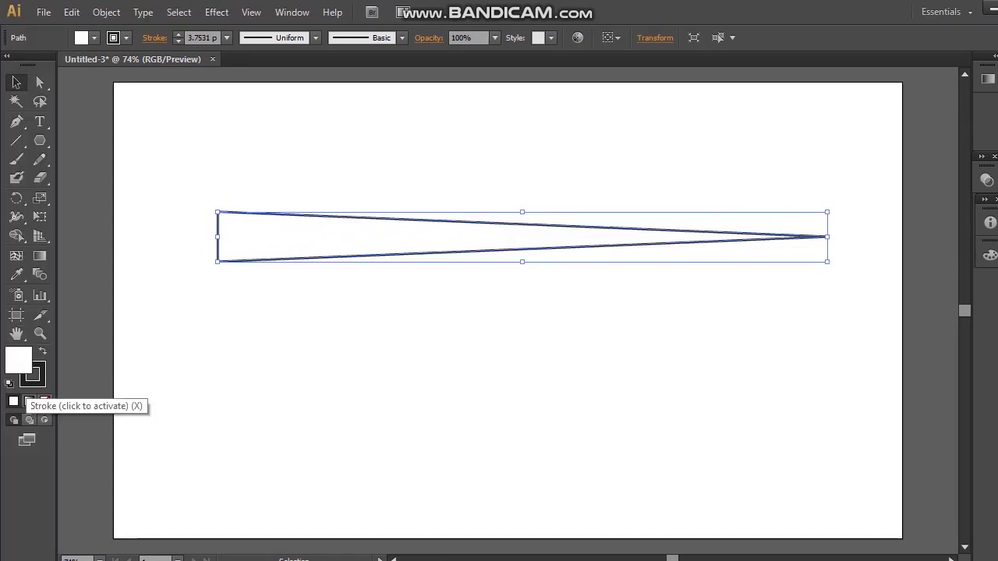
Step: Fill the tapered triangle with black (000000)
{"action": "double_click", "coordinate": [15, 370]}
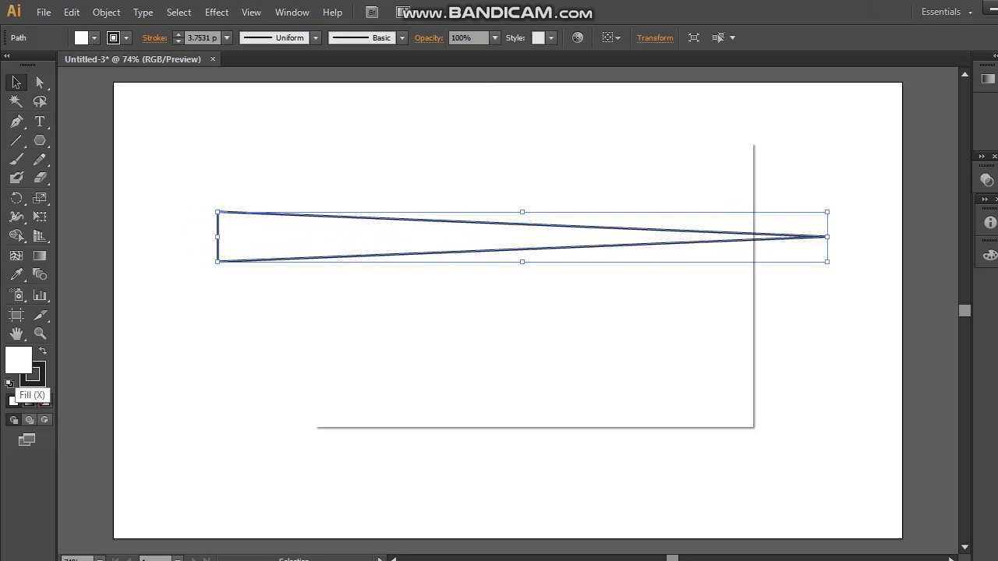
{"action": "double_click", "coordinate": [19, 361]}
{"action": "left_click_drag", "start_coordinate": [334, 352], "coordinate": [330, 388]}
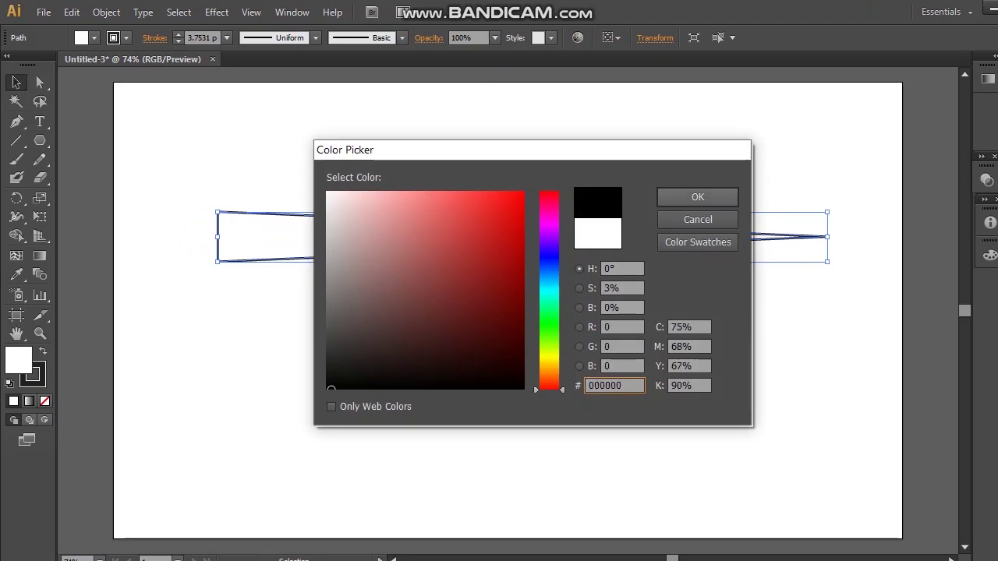
{"action": "key", "text": "Return"}
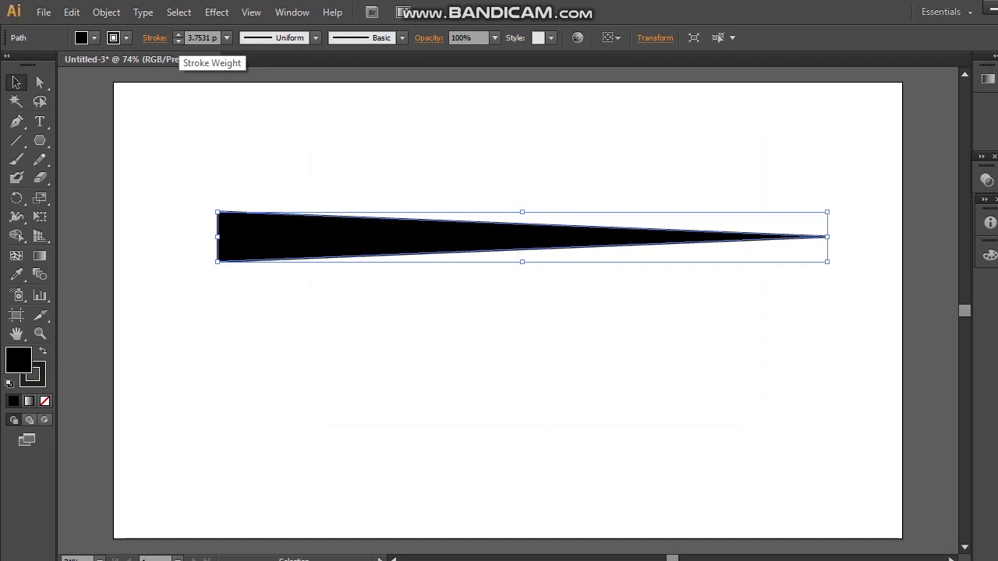
Step: Remove the stroke from the black tapered triangle and deselect it
{"action": "left_click", "coordinate": [179, 41]}
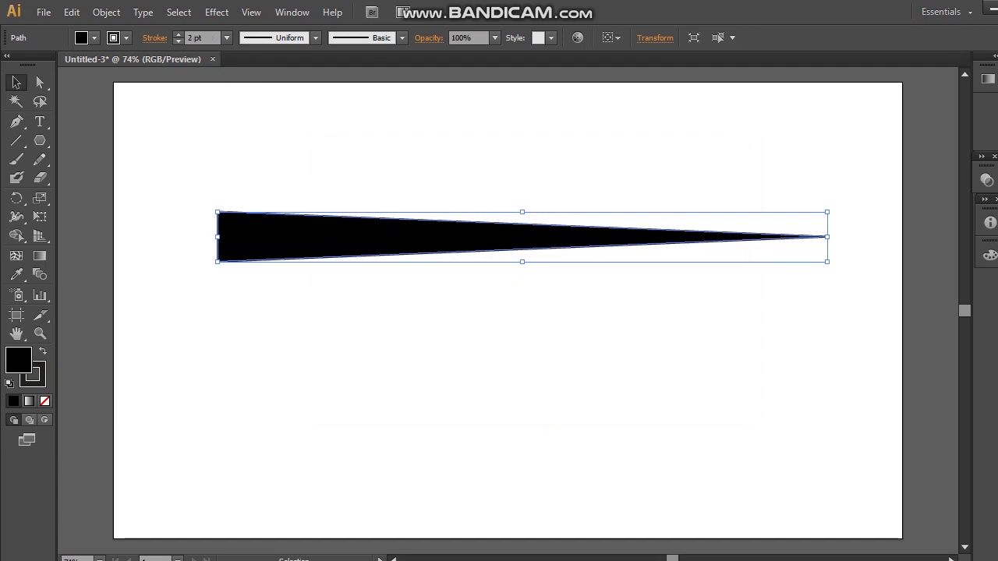
{"action": "left_click", "coordinate": [178, 41]}
{"action": "left_click", "coordinate": [178, 41]}
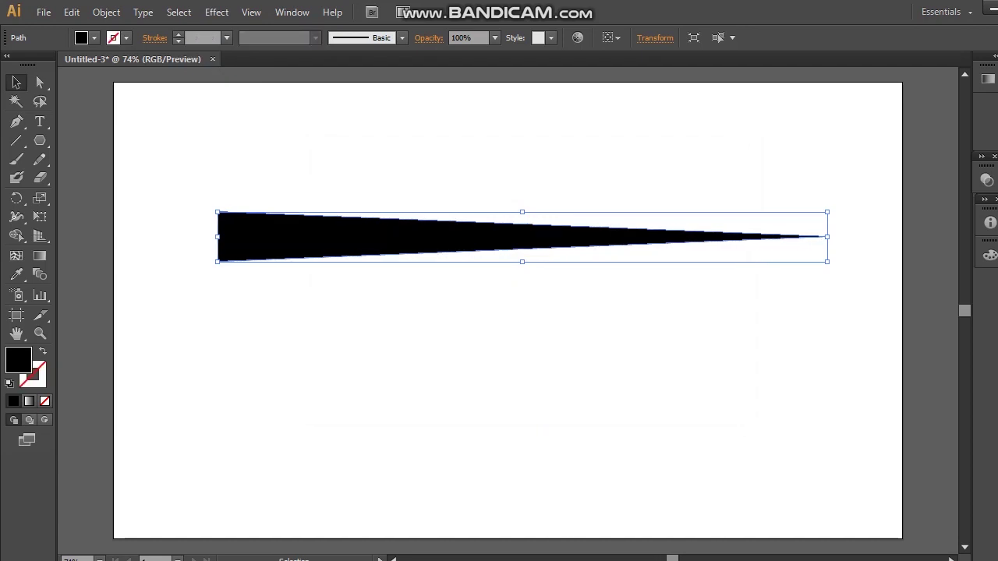
{"action": "left_click", "coordinate": [318, 160]}
{"action": "left_click", "coordinate": [311, 236]}
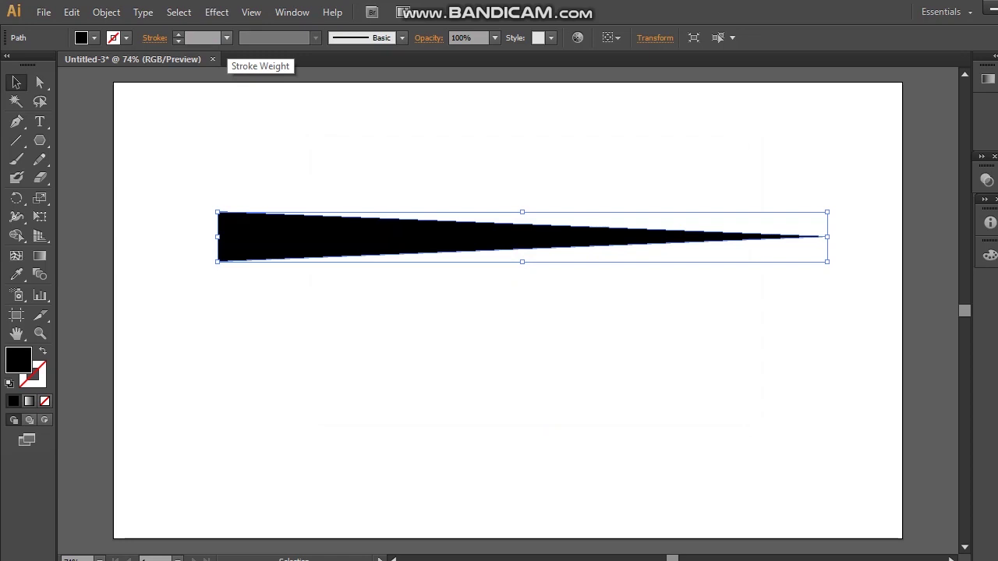
{"action": "left_click", "coordinate": [227, 38]}
{"action": "left_click", "coordinate": [248, 55]}
{"action": "left_click", "coordinate": [179, 41]}
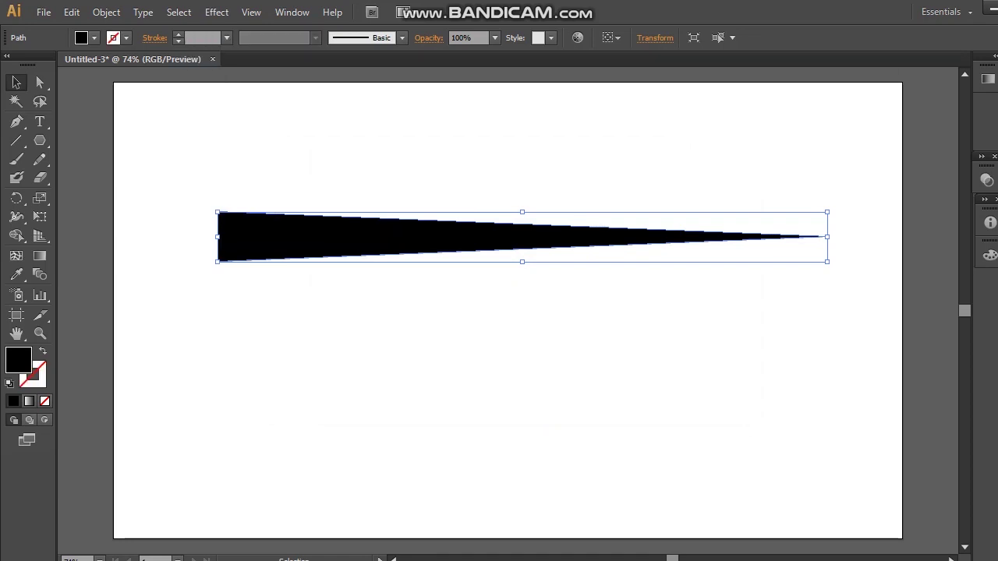
{"action": "key", "text": "ctrl+shift+a"}
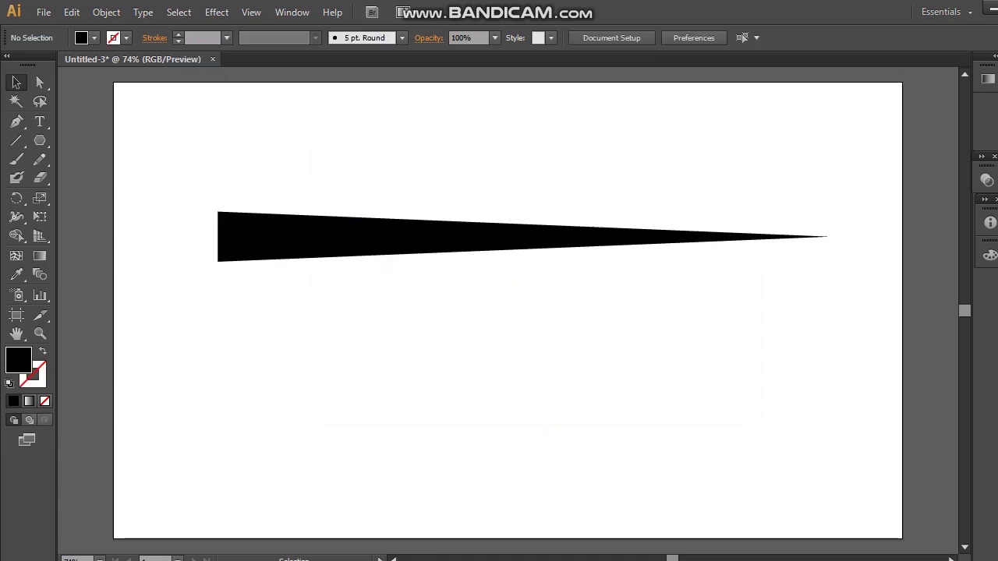
Step: Apply the Round Corners effect with a 0.375 in radius to the taper and extend its blunt end slightly outward
{"action": "left_click", "coordinate": [823, 236]}
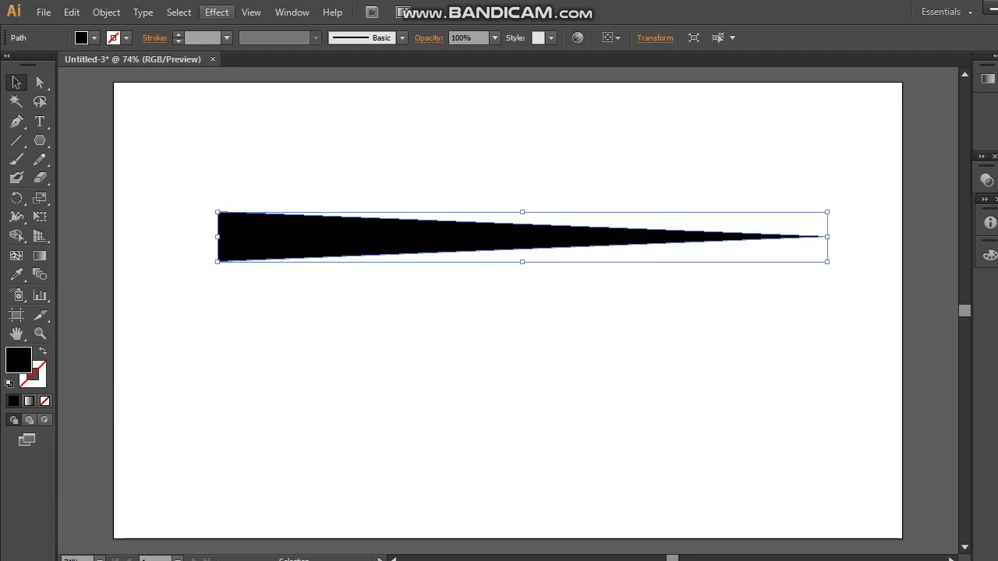
{"action": "left_click", "coordinate": [216, 12]}
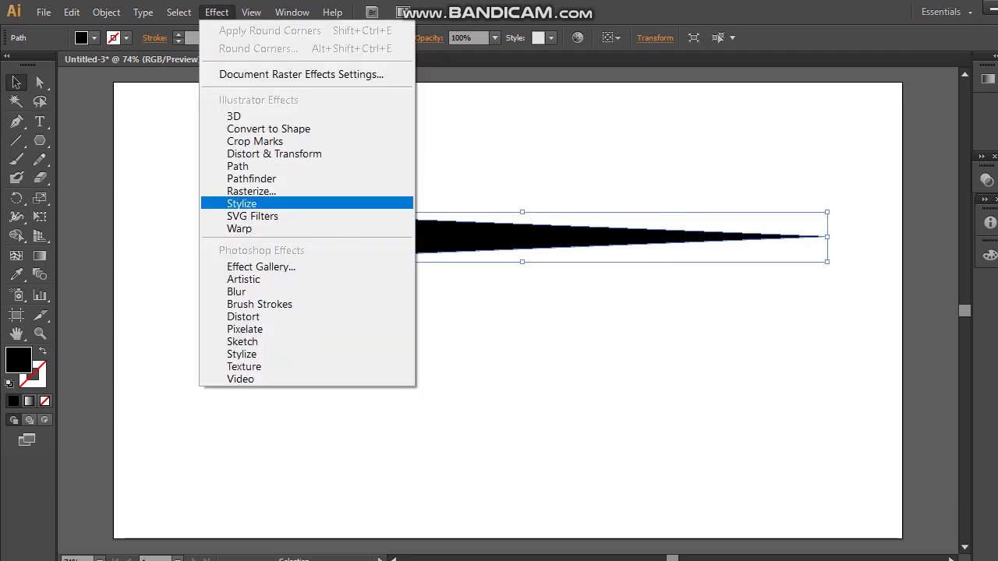
{"action": "mouse_move", "coordinate": [312, 204]}
{"action": "left_click", "coordinate": [478, 274]}
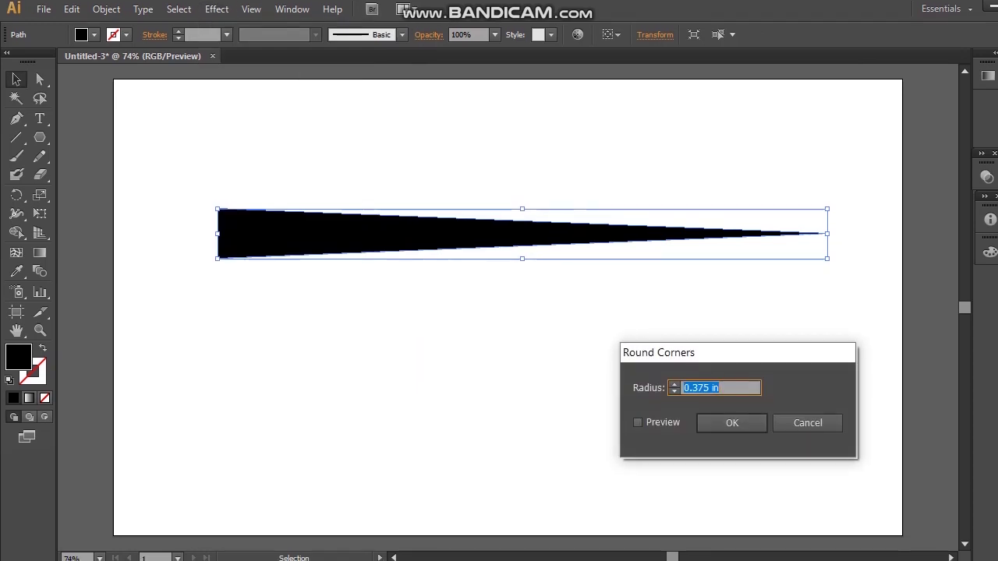
{"action": "left_click", "coordinate": [638, 425]}
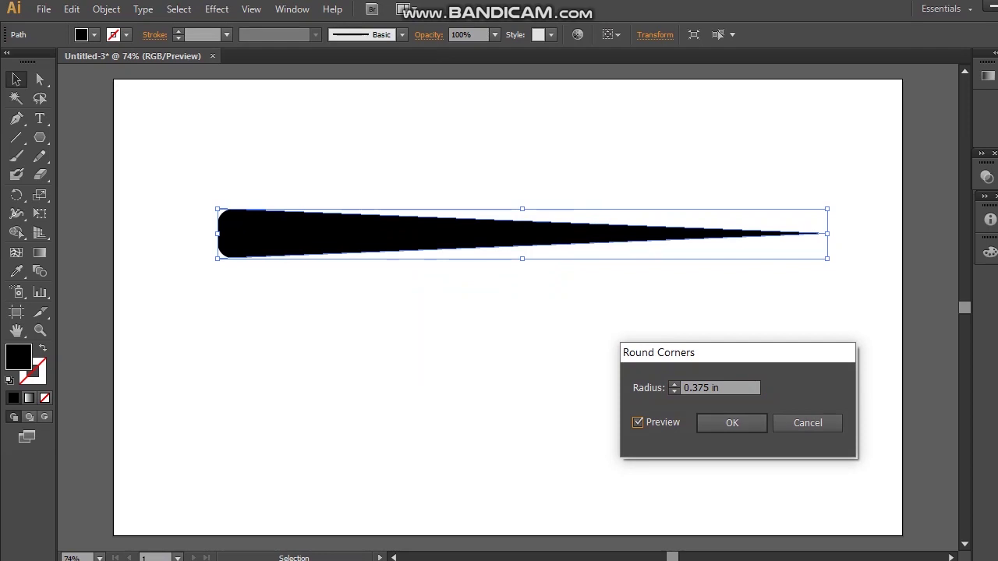
{"action": "left_click", "coordinate": [731, 423]}
{"action": "key", "text": "Return"}
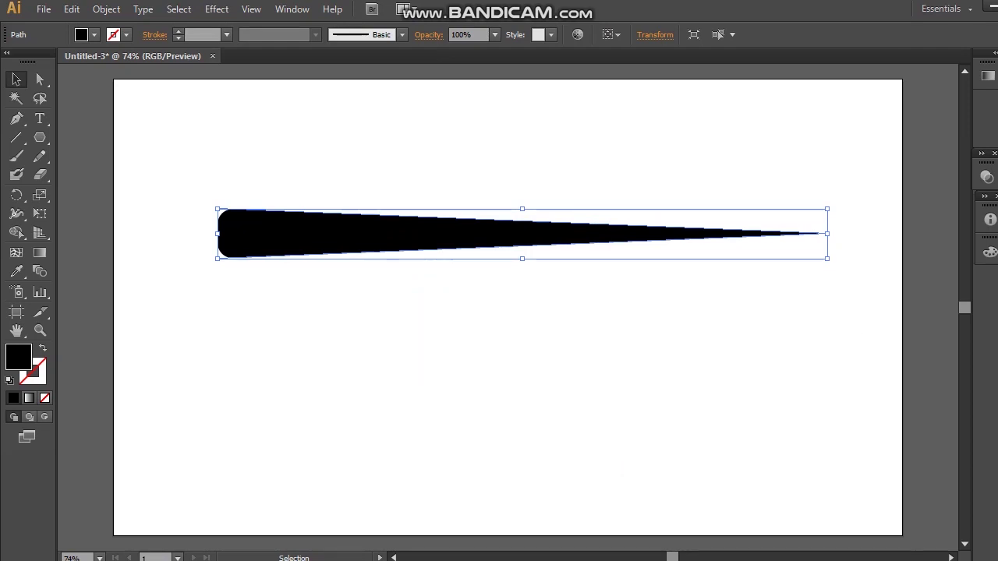
{"action": "left_click_drag", "start_coordinate": [218, 234], "coordinate": [195, 234]}
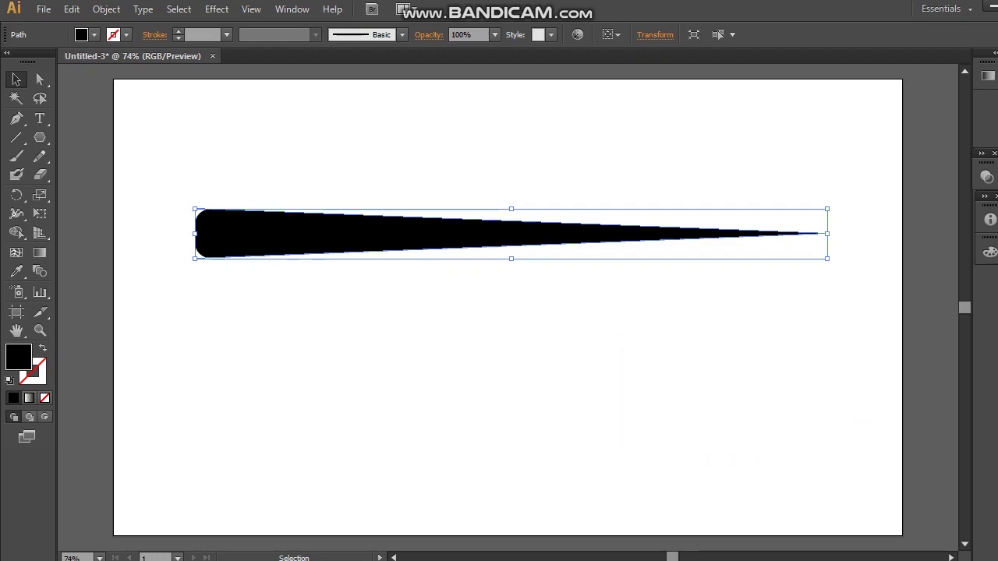
Step: Start a new brush of the Art Brush type from the selected taper
{"action": "left_click", "coordinate": [292, 8]}
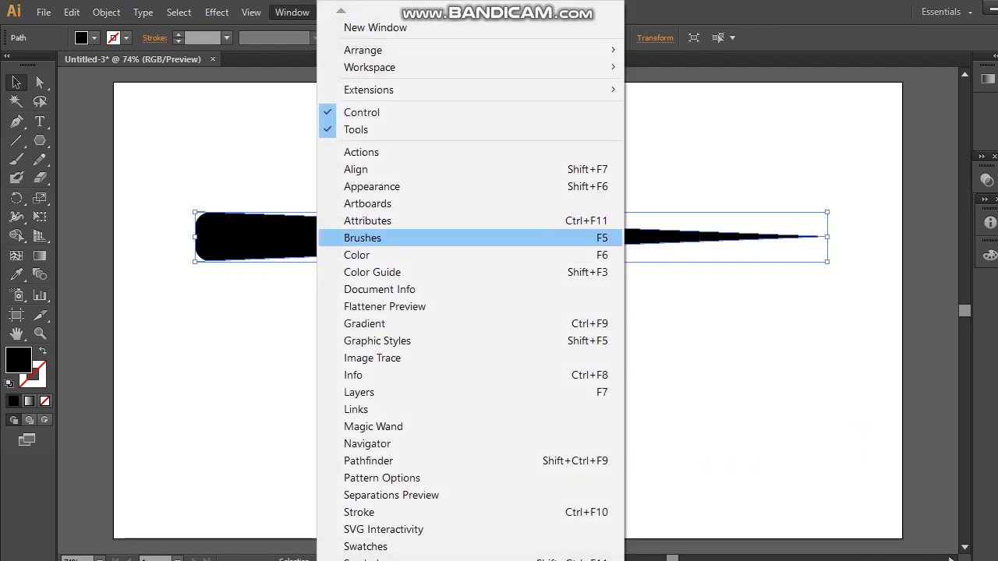
{"action": "left_click", "coordinate": [363, 238]}
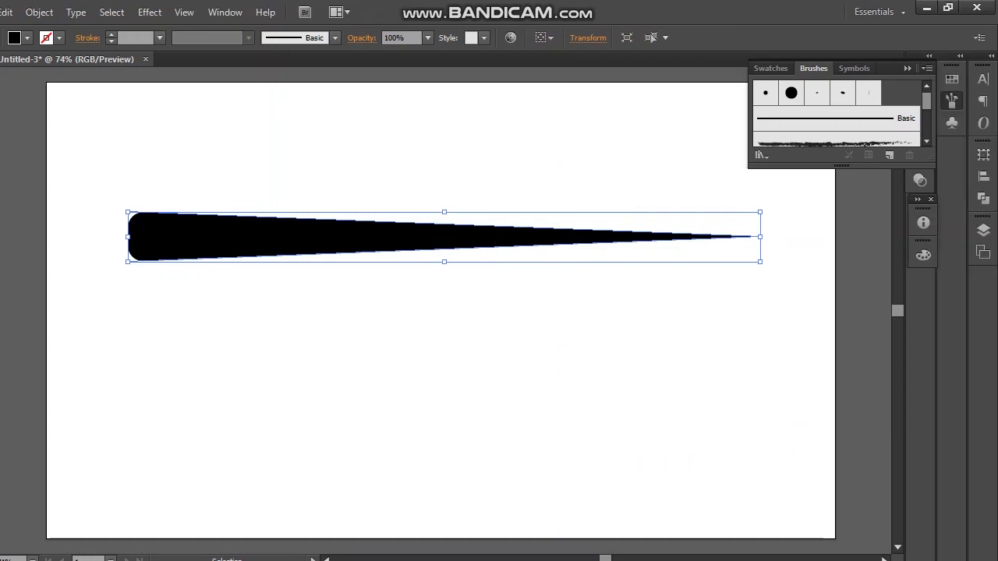
{"action": "scroll", "coordinate": [836, 113], "scroll_direction": "down", "scroll_amount": 2}
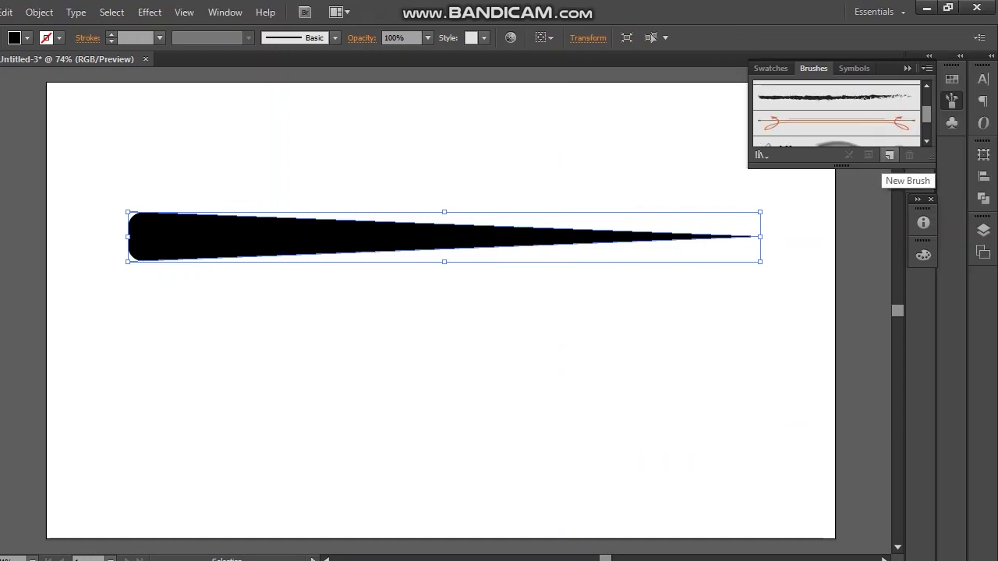
{"action": "left_click", "coordinate": [889, 155]}
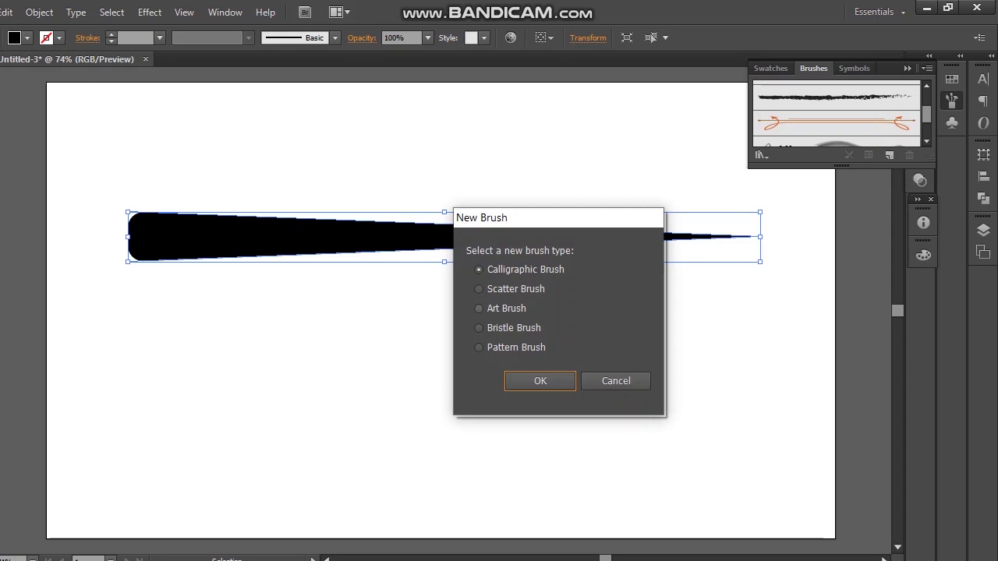
{"action": "left_click", "coordinate": [479, 309]}
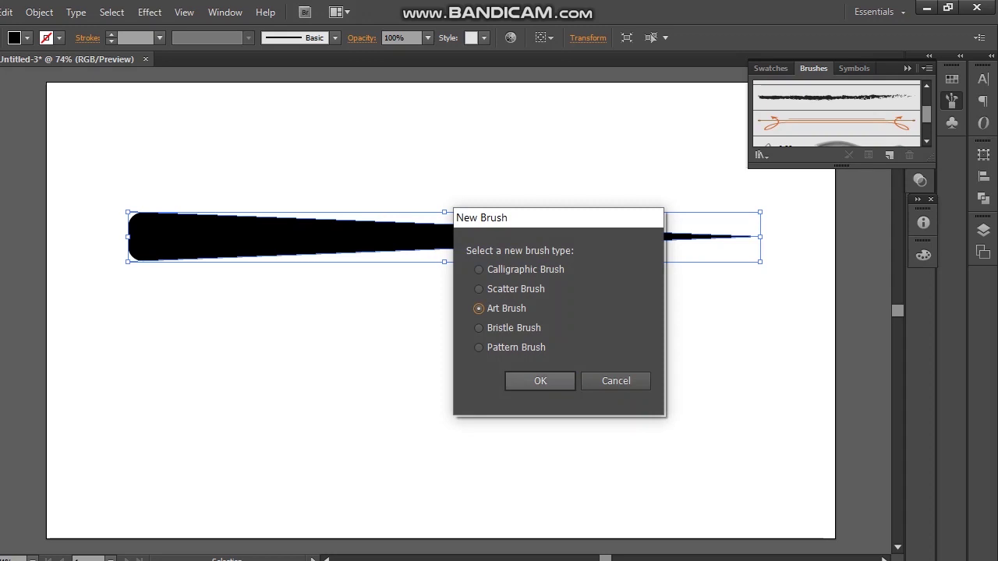
{"action": "left_click", "coordinate": [541, 380]}
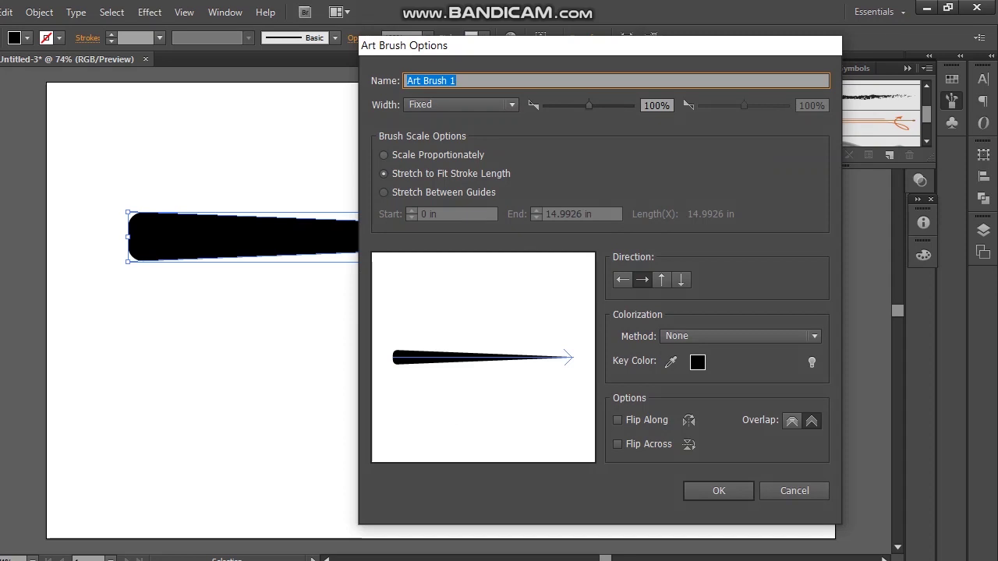
Step: Set the art brush to Scale Proportionately with the Tints colorization method and save it
{"action": "left_click", "coordinate": [384, 155]}
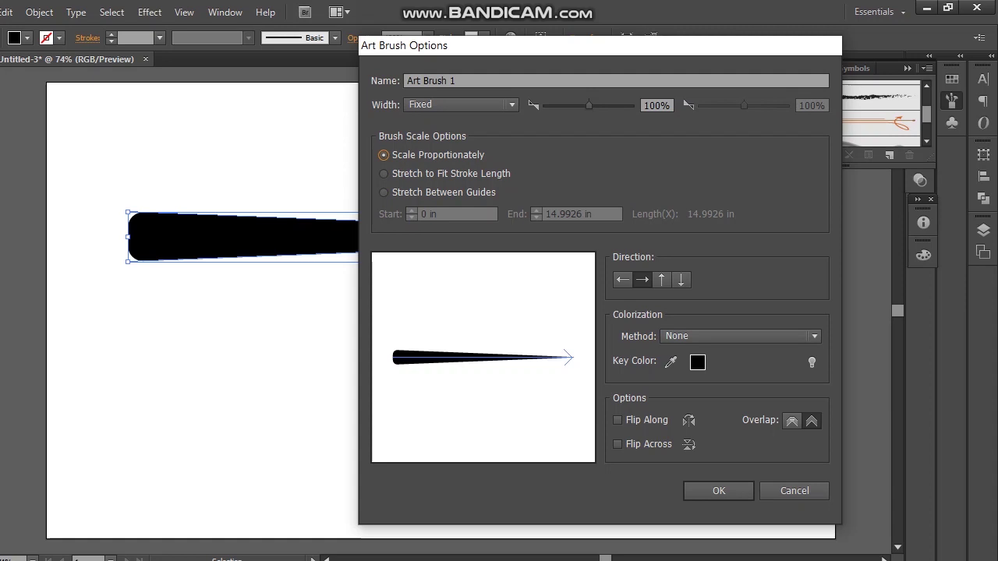
{"action": "left_click", "coordinate": [739, 336]}
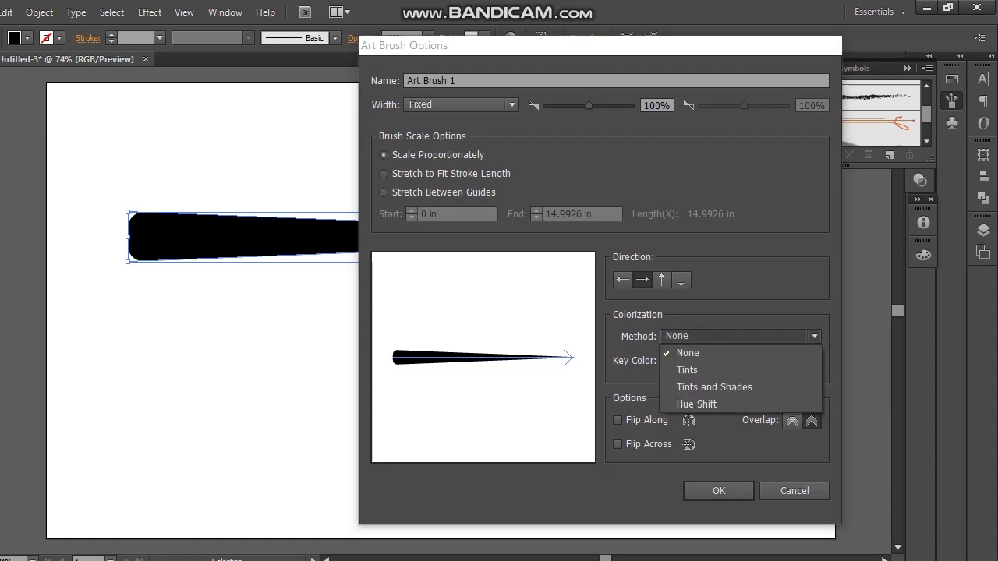
{"action": "left_click", "coordinate": [687, 370]}
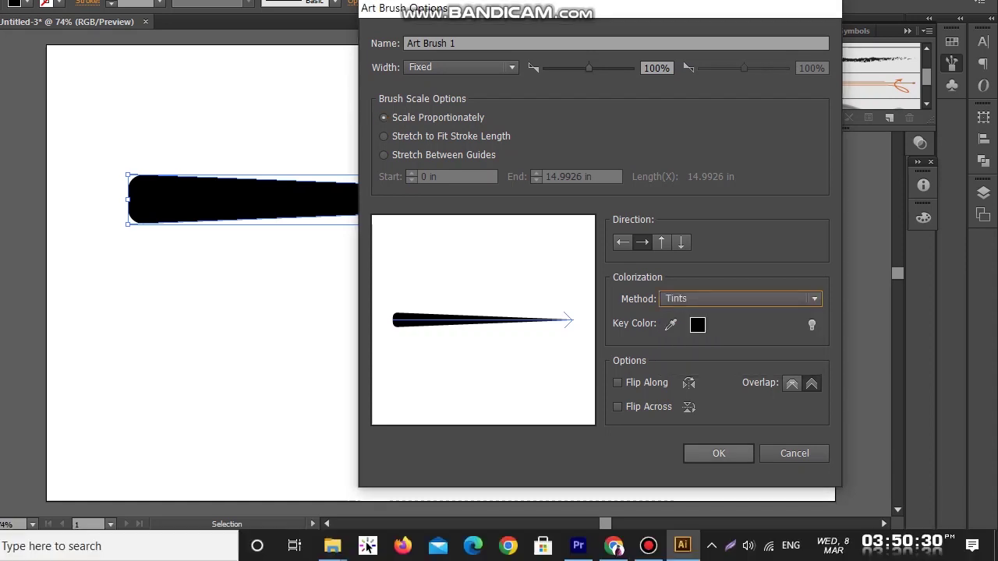
{"action": "left_click", "coordinate": [719, 490]}
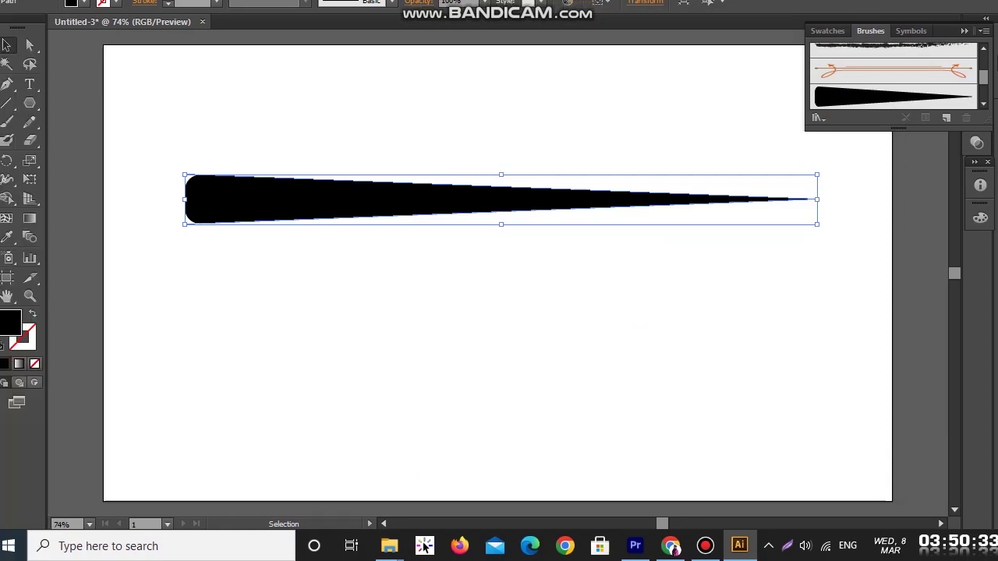
Step: Delete the original taper and paint a wavy black stroke without fill across the artboard using the new art brush
{"action": "key", "text": "Delete"}
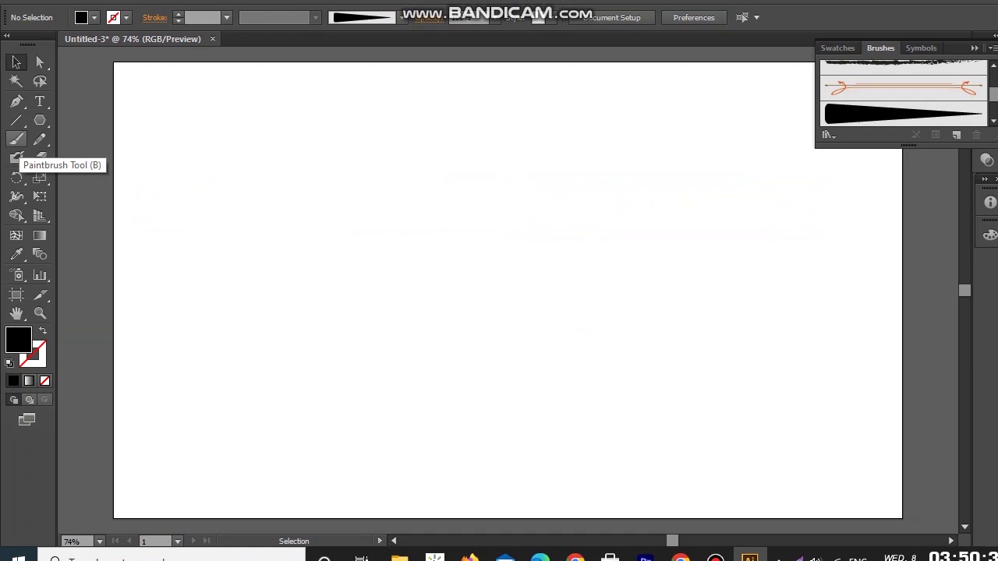
{"action": "key", "text": "b"}
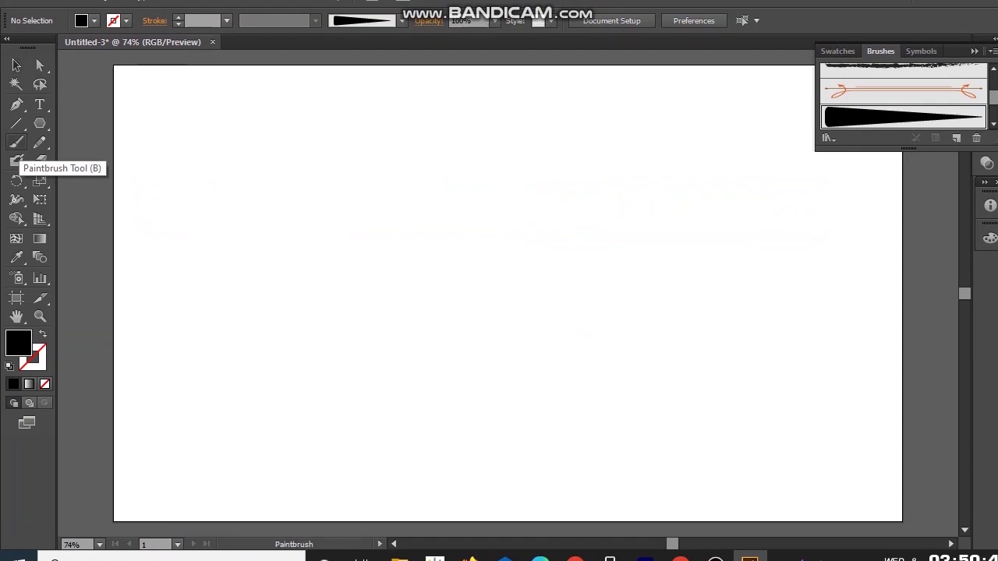
{"action": "double_click", "coordinate": [16, 142]}
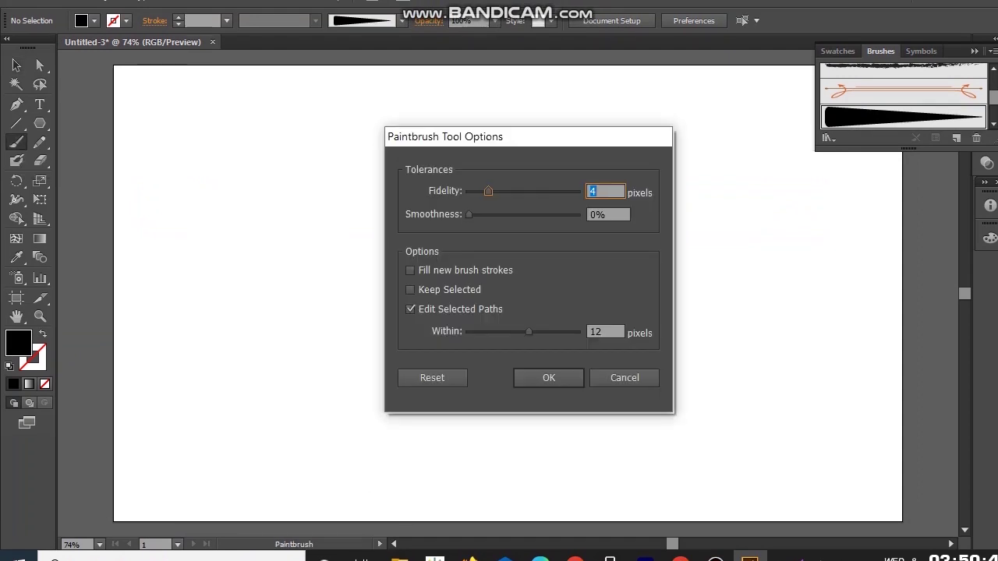
{"action": "left_click", "coordinate": [624, 377]}
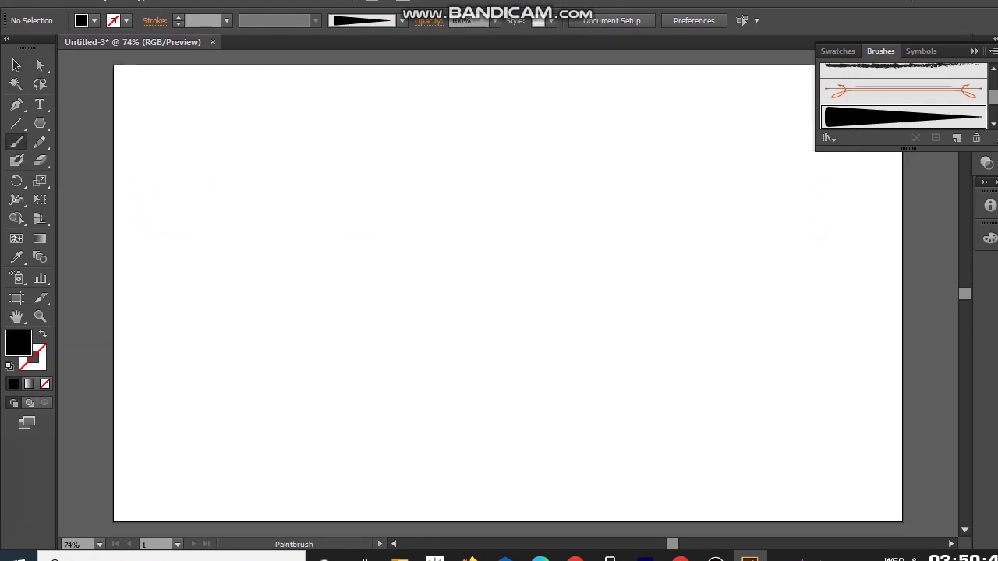
{"action": "key", "text": "shift+x"}
{"action": "mouse_move", "coordinate": [128, 277]}
{"action": "left_mouse_down"}
{"action": "mouse_move", "coordinate": [237, 275]}
{"action": "mouse_move", "coordinate": [336, 300]}
{"action": "mouse_move", "coordinate": [438, 287]}
{"action": "mouse_move", "coordinate": [673, 325]}
{"action": "left_mouse_up"}
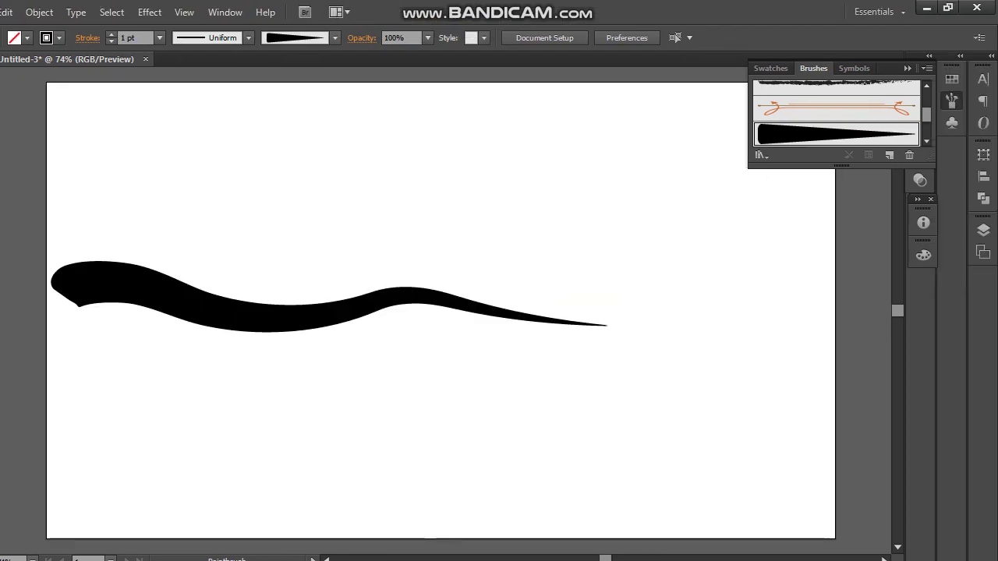
Step: Widen the wavy branch stroke horizontally, extending its thick end to the artboard's left edge and its thin tip further right
{"action": "left_click", "coordinate": [16, 82]}
{"action": "left_click", "coordinate": [210, 310]}
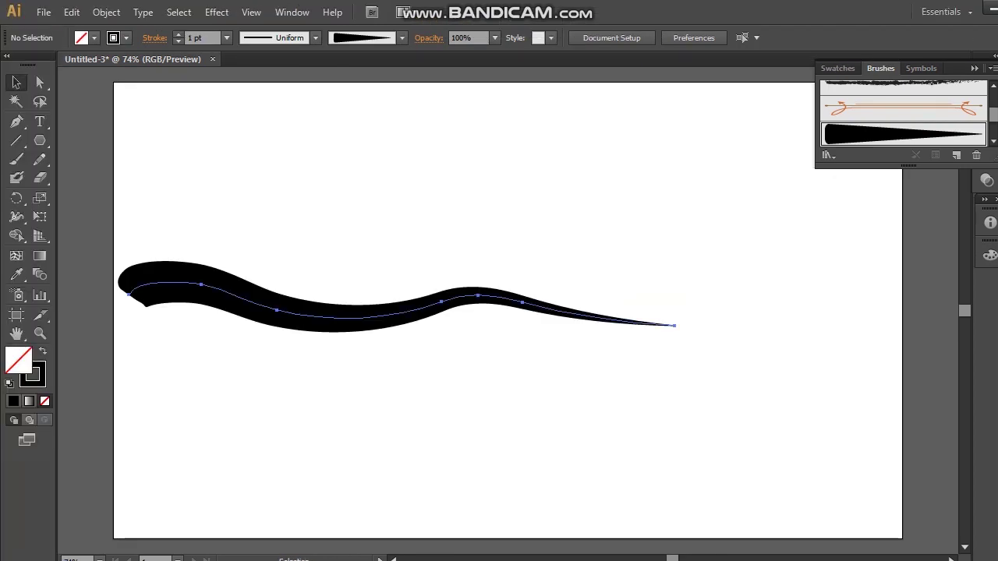
{"action": "key", "text": "ctrl+a"}
{"action": "left_click_drag", "start_coordinate": [129, 305], "coordinate": [114, 304]}
{"action": "left_click_drag", "start_coordinate": [674, 303], "coordinate": [772, 303]}
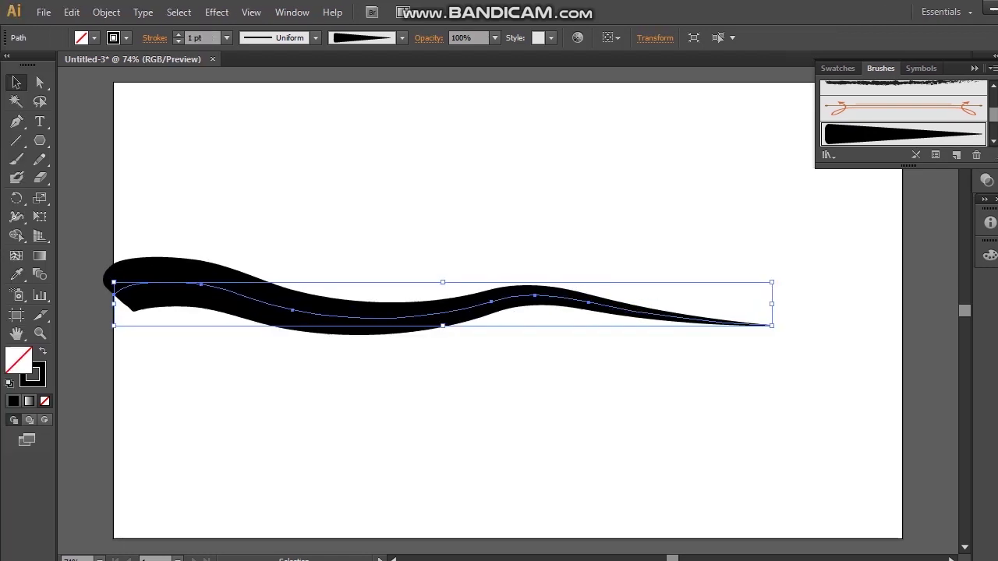
{"action": "left_click", "coordinate": [328, 194]}
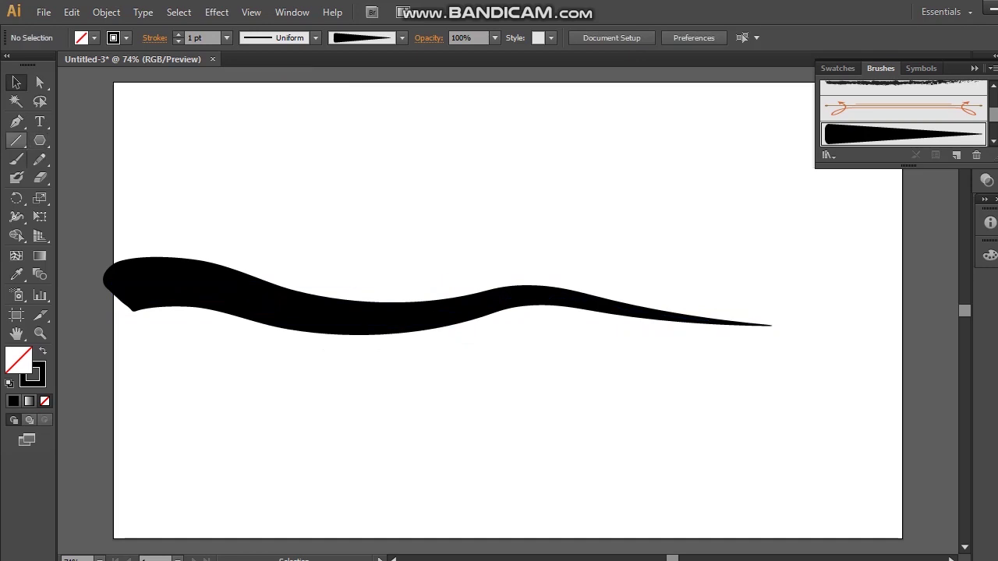
Step: Paint small forked twigs along both sides of the branch, from the thick end to the thin tip, with the tapered art brush
{"action": "left_click", "coordinate": [16, 160]}
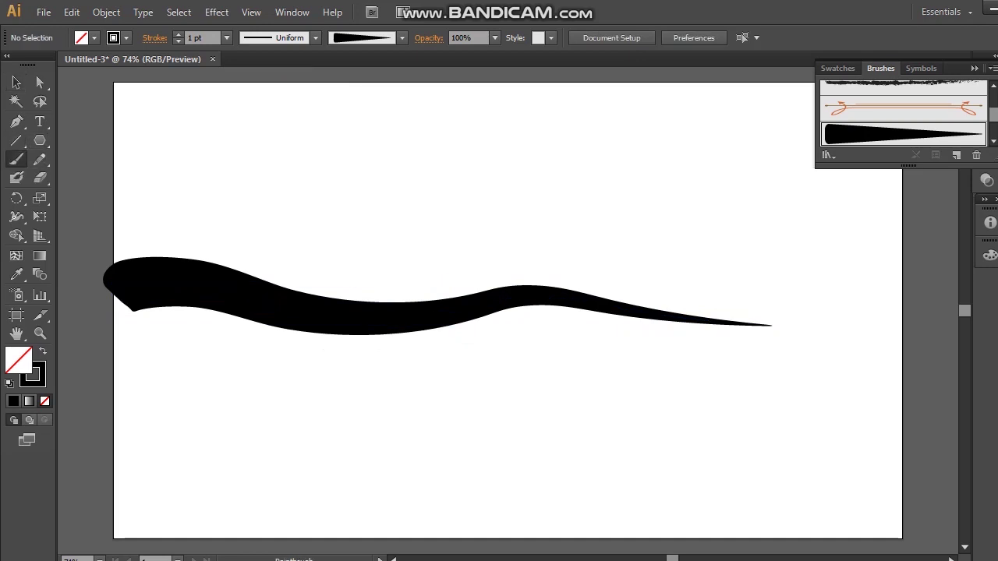
{"action": "mouse_move", "coordinate": [169, 257]}
{"action": "left_mouse_down"}
{"action": "mouse_move", "coordinate": [216, 247]}
{"action": "mouse_move", "coordinate": [235, 231]}
{"action": "left_mouse_up"}
{"action": "left_click_drag", "start_coordinate": [222, 313], "coordinate": [311, 371]}
{"action": "left_click_drag", "start_coordinate": [258, 346], "coordinate": [288, 391]}
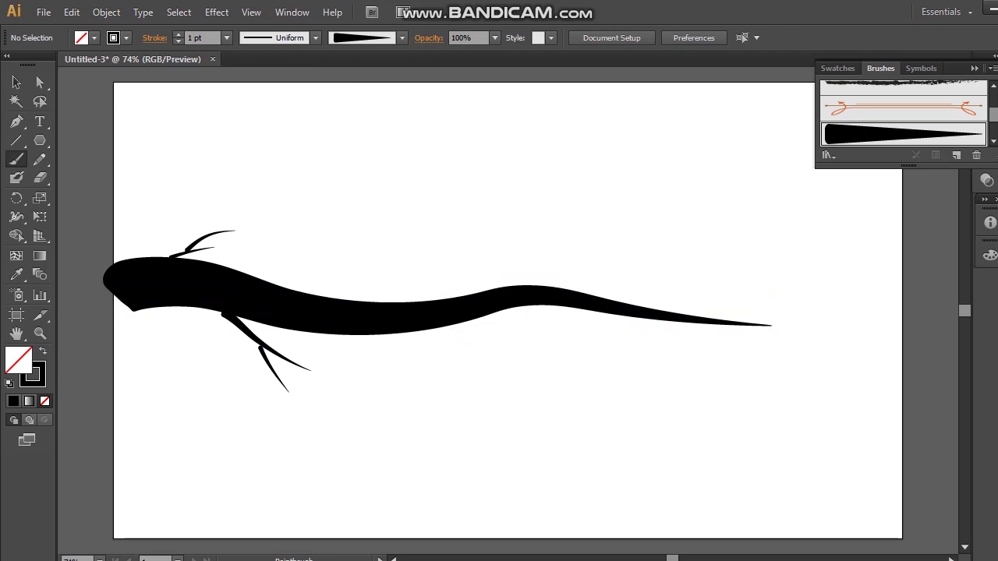
{"action": "left_click_drag", "start_coordinate": [264, 345], "coordinate": [327, 349]}
{"action": "mouse_move", "coordinate": [335, 300]}
{"action": "left_mouse_down"}
{"action": "mouse_move", "coordinate": [362, 264]}
{"action": "mouse_move", "coordinate": [393, 264]}
{"action": "left_mouse_up"}
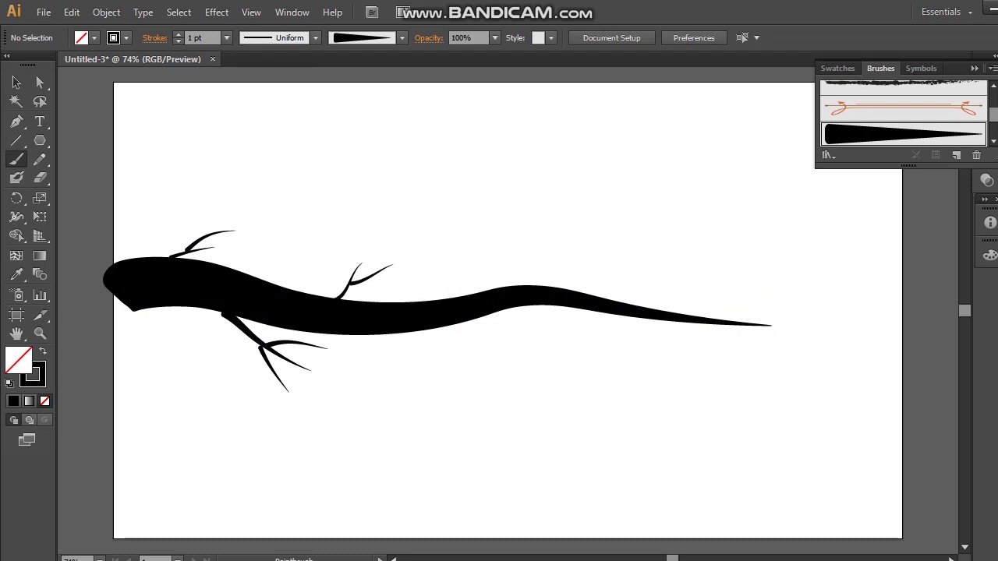
{"action": "mouse_move", "coordinate": [438, 300]}
{"action": "left_mouse_down"}
{"action": "mouse_move", "coordinate": [443, 268]}
{"action": "mouse_move", "coordinate": [475, 278]}
{"action": "left_mouse_up"}
{"action": "mouse_move", "coordinate": [482, 318]}
{"action": "left_mouse_down"}
{"action": "mouse_move", "coordinate": [531, 318]}
{"action": "mouse_move", "coordinate": [524, 329]}
{"action": "mouse_move", "coordinate": [557, 313]}
{"action": "left_mouse_up"}
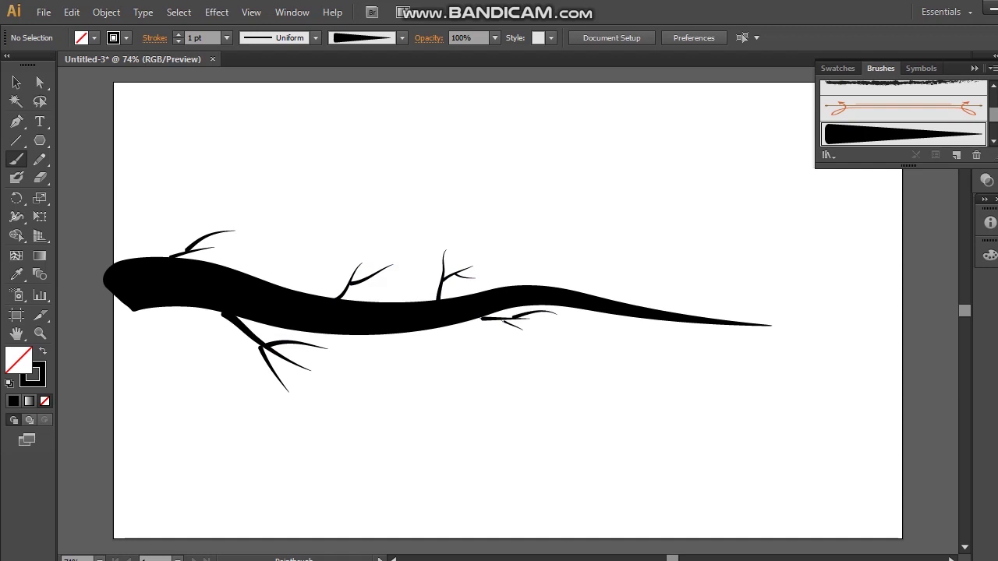
{"action": "mouse_move", "coordinate": [558, 286]}
{"action": "left_mouse_down"}
{"action": "mouse_move", "coordinate": [608, 272]}
{"action": "mouse_move", "coordinate": [635, 282]}
{"action": "left_mouse_up"}
{"action": "left_click_drag", "start_coordinate": [568, 273], "coordinate": [622, 265]}
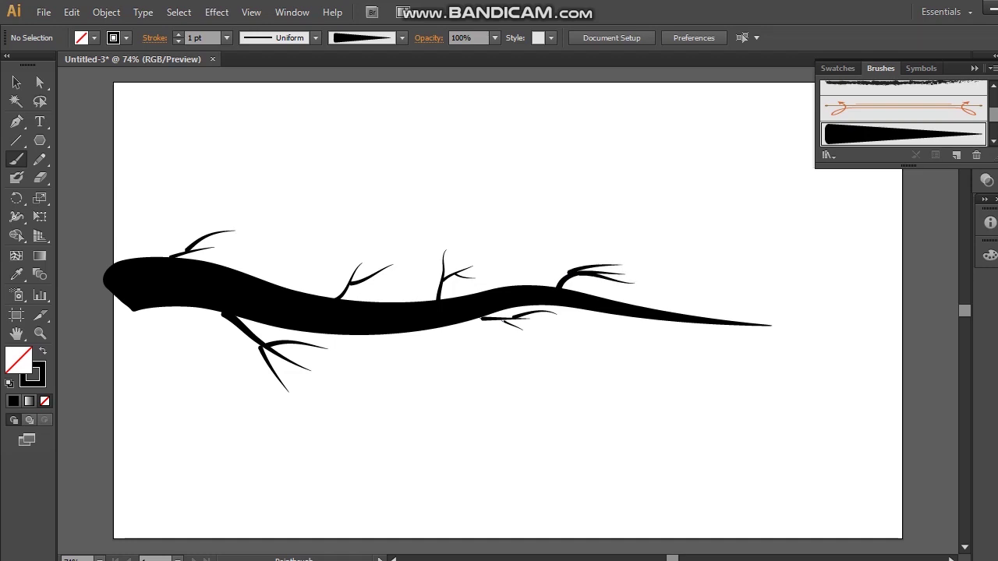
{"action": "left_click_drag", "start_coordinate": [668, 320], "coordinate": [733, 345]}
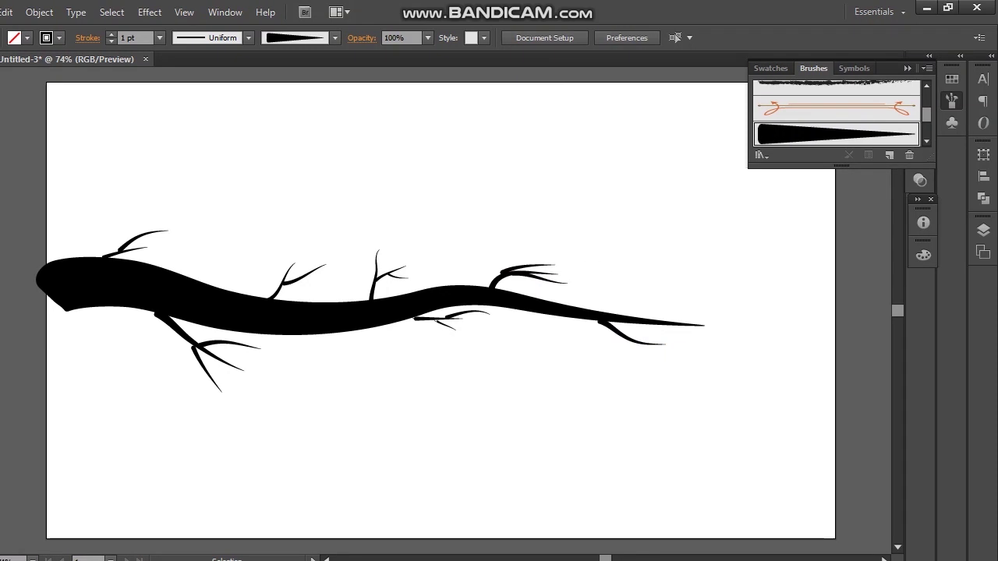
{"action": "left_click", "coordinate": [17, 83]}
{"action": "left_click", "coordinate": [16, 159]}
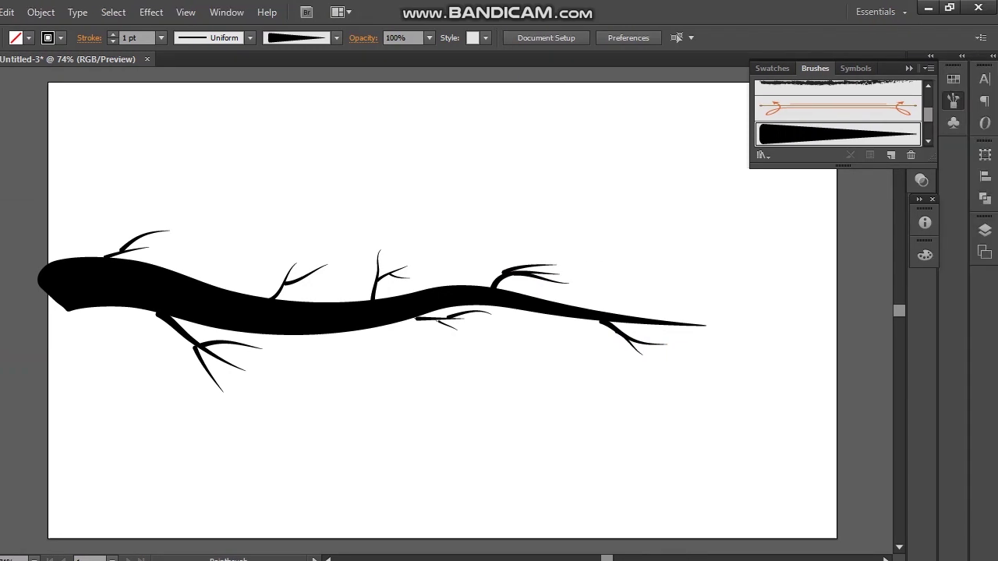
{"action": "mouse_move", "coordinate": [634, 339]}
{"action": "left_mouse_down"}
{"action": "mouse_move", "coordinate": [683, 341]}
{"action": "mouse_move", "coordinate": [711, 304]}
{"action": "mouse_move", "coordinate": [699, 300]}
{"action": "mouse_move", "coordinate": [721, 285]}
{"action": "left_mouse_up"}
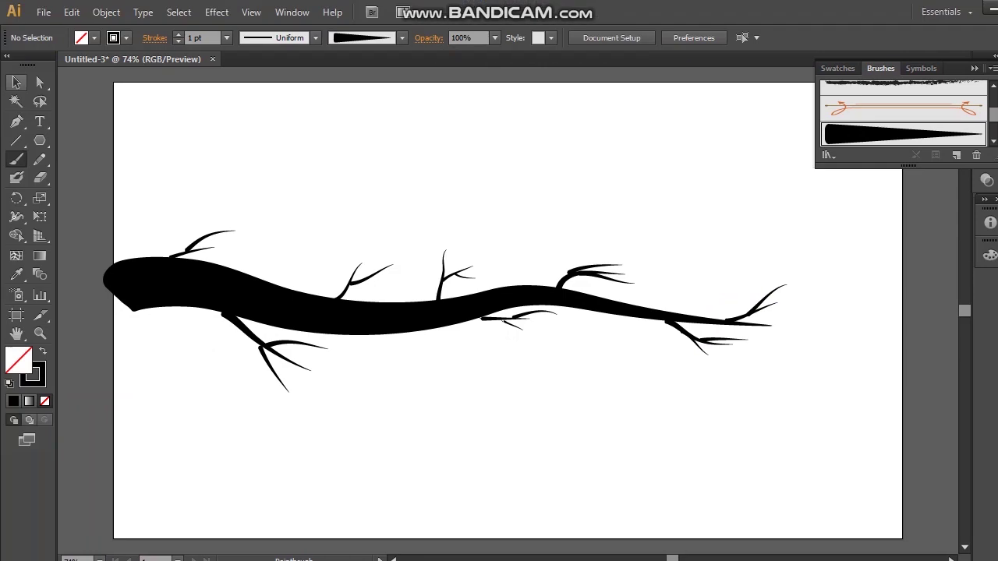
{"action": "left_click", "coordinate": [16, 81]}
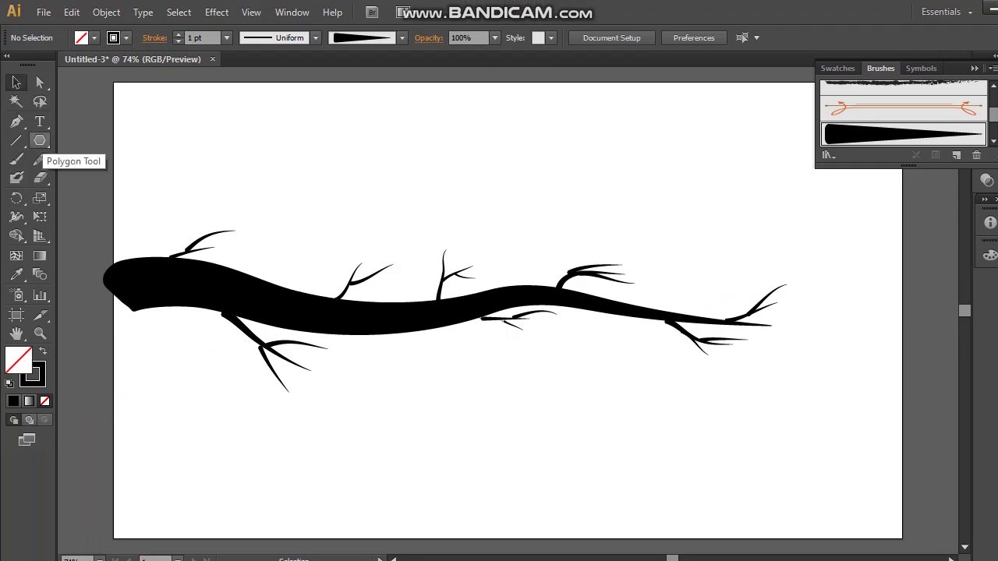
Step: Draw a small flat ellipse above the branch and convert its left and right end anchor points to corners
{"action": "left_click_drag", "start_coordinate": [40, 142], "coordinate": [113, 177]}
{"action": "left_click_drag", "start_coordinate": [366, 175], "coordinate": [424, 198]}
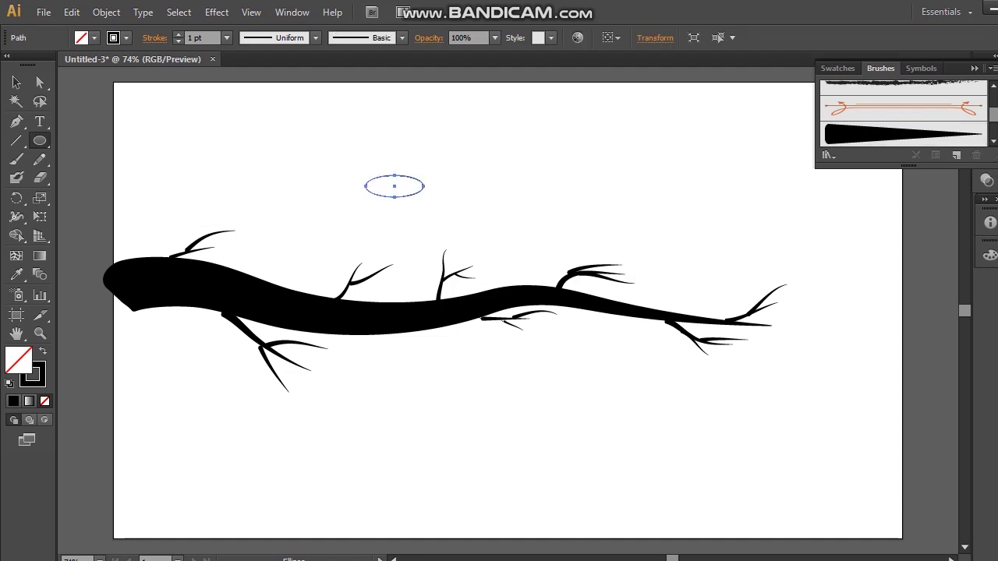
{"action": "left_click", "coordinate": [39, 82]}
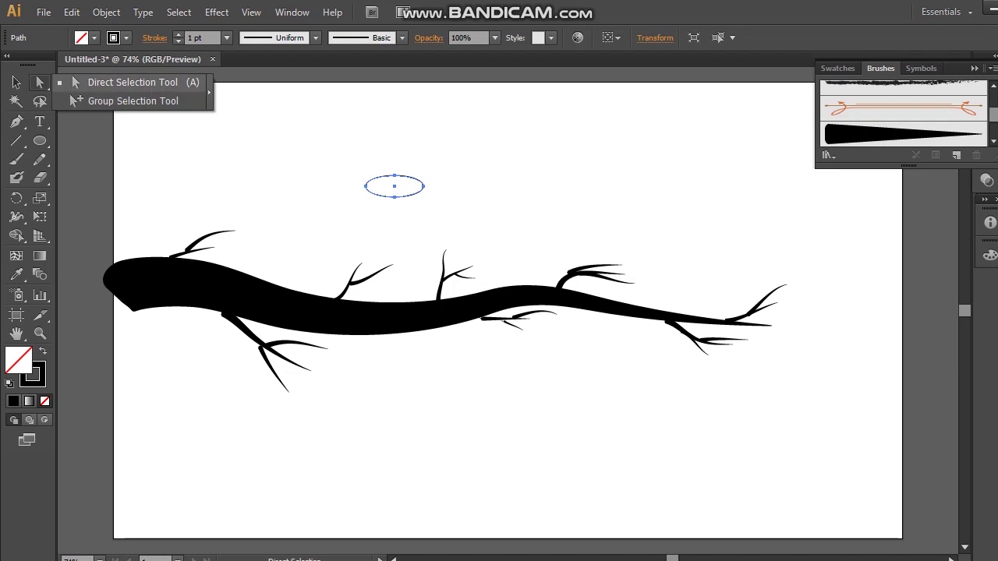
{"action": "left_click", "coordinate": [133, 83]}
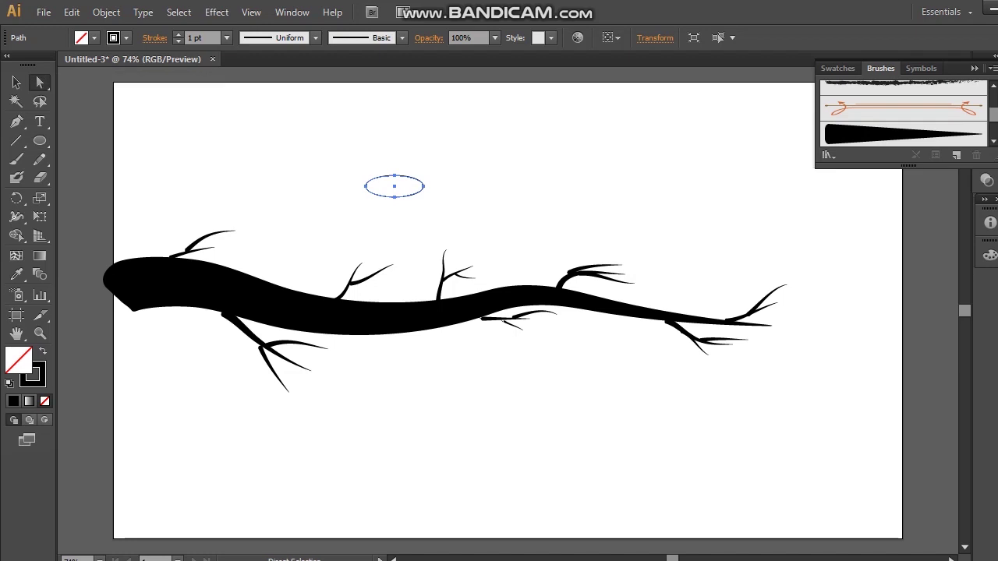
{"action": "left_click", "coordinate": [424, 186]}
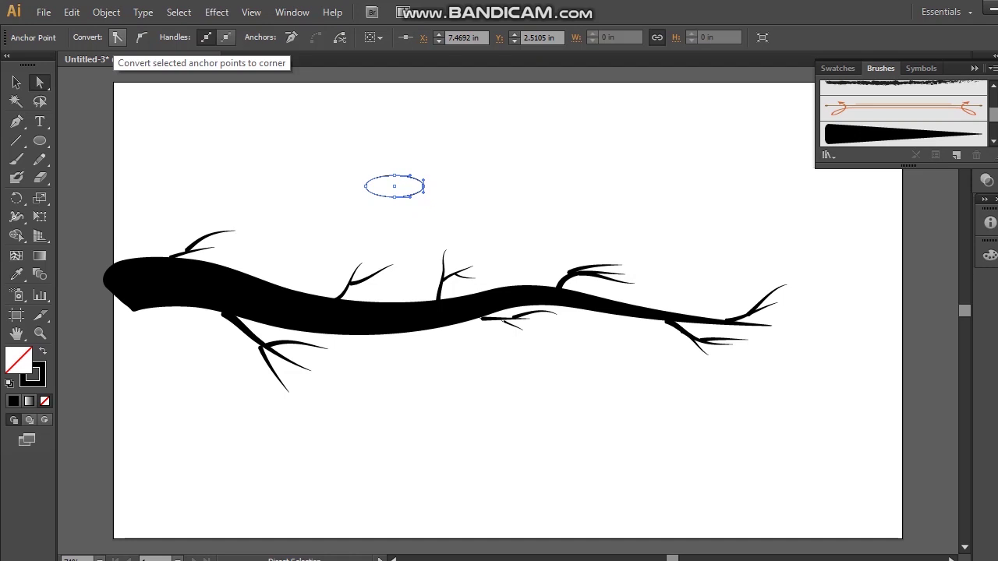
{"action": "left_click", "coordinate": [115, 36]}
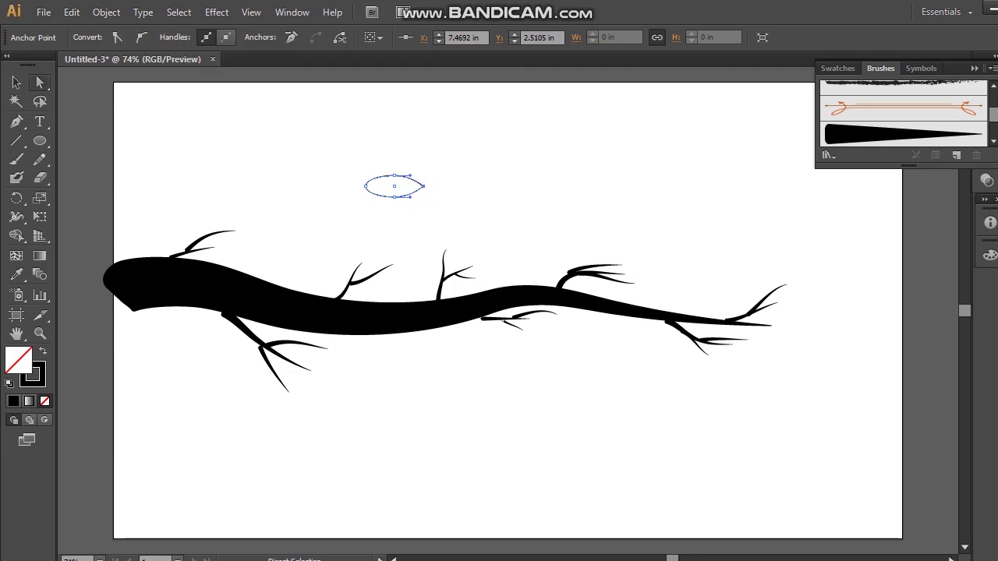
{"action": "left_click", "coordinate": [365, 185]}
{"action": "left_click", "coordinate": [117, 37]}
Step: Shift the ellipse's upper and lower anchor points to the left so it becomes an asymmetric leaf outline
{"action": "left_click_drag", "start_coordinate": [384, 165], "coordinate": [404, 203]}
{"action": "key", "text": "Left"}
{"action": "key", "text": "Left"}
{"action": "key", "text": "Left"}
{"action": "key", "text": "Left"}
{"action": "key", "text": "Left"}
{"action": "key", "text": "Left"}
{"action": "key", "text": "Left"}
{"action": "key", "text": "Left"}
{"action": "key", "text": "Left"}
{"action": "key", "text": "Left"}
{"action": "key", "text": "Left"}
{"action": "key", "text": "Left"}
{"action": "key", "text": "Left"}
{"action": "key", "text": "Left"}
{"action": "key", "text": "Left"}
{"action": "key", "text": "Left"}
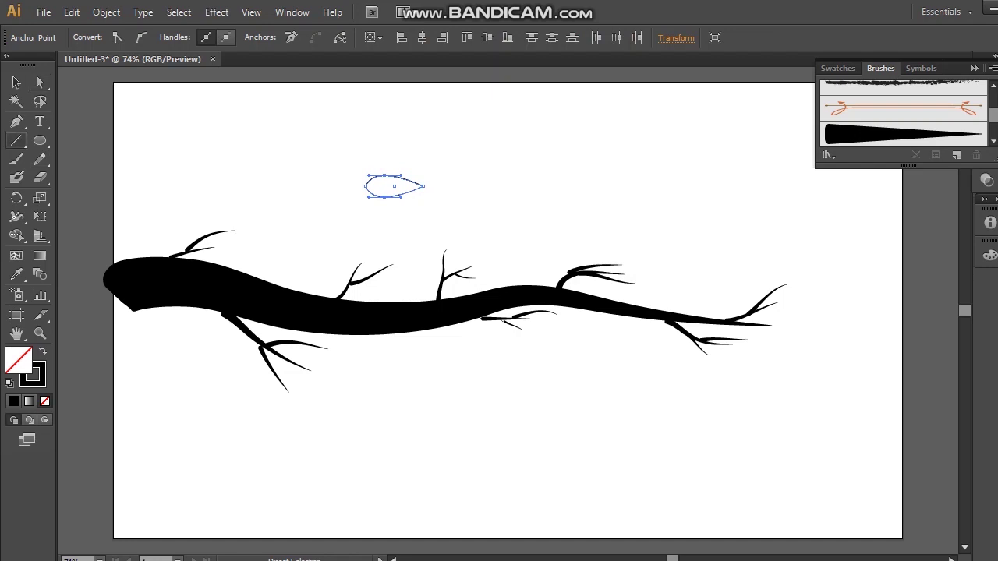
Step: Draw a short horizontal line segment extending left from the leaf's blunt end as its stem
{"action": "left_click", "coordinate": [15, 140]}
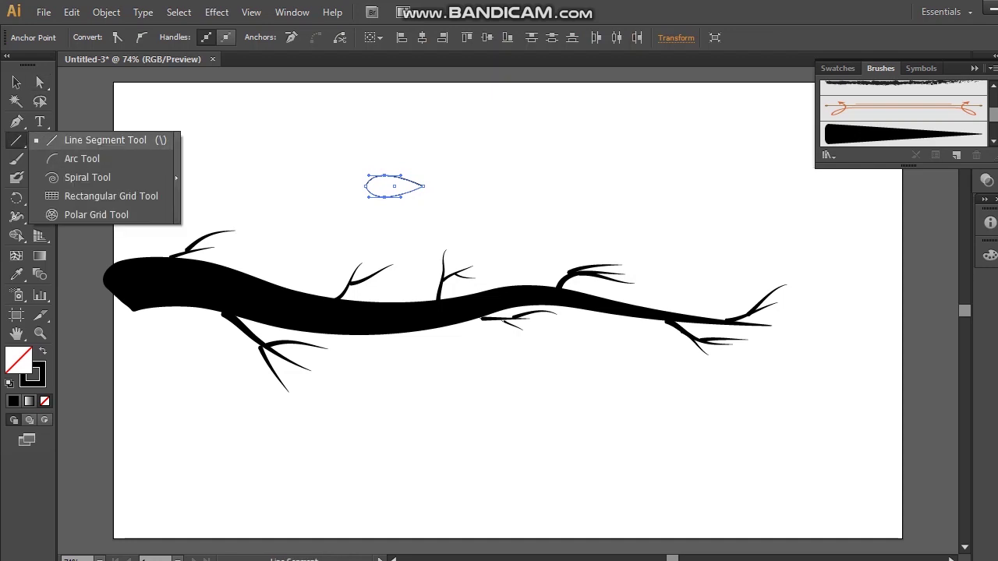
{"action": "left_click", "coordinate": [104, 140]}
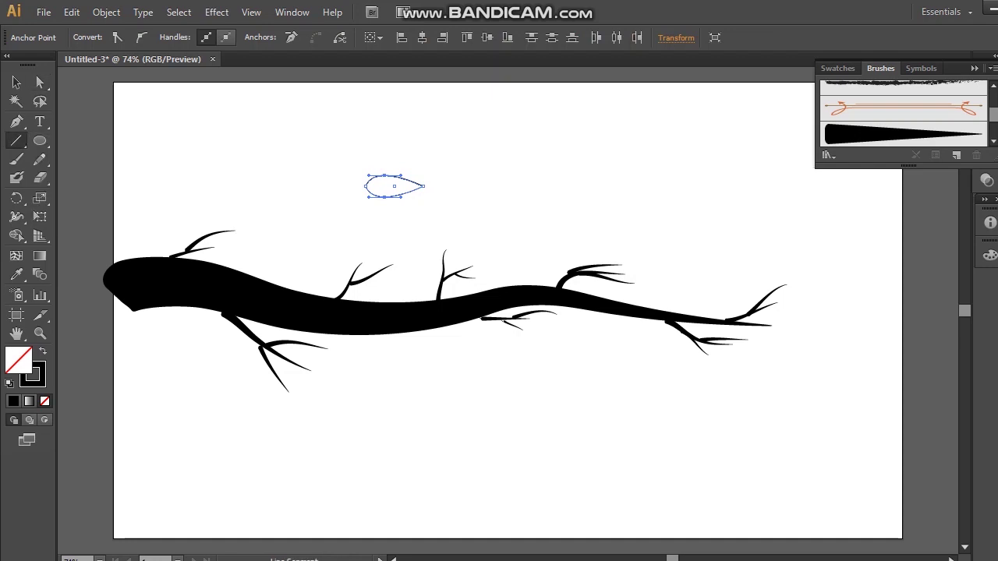
{"action": "left_click_drag", "start_coordinate": [364, 185], "coordinate": [366, 186]}
{"action": "key", "text": "v"}
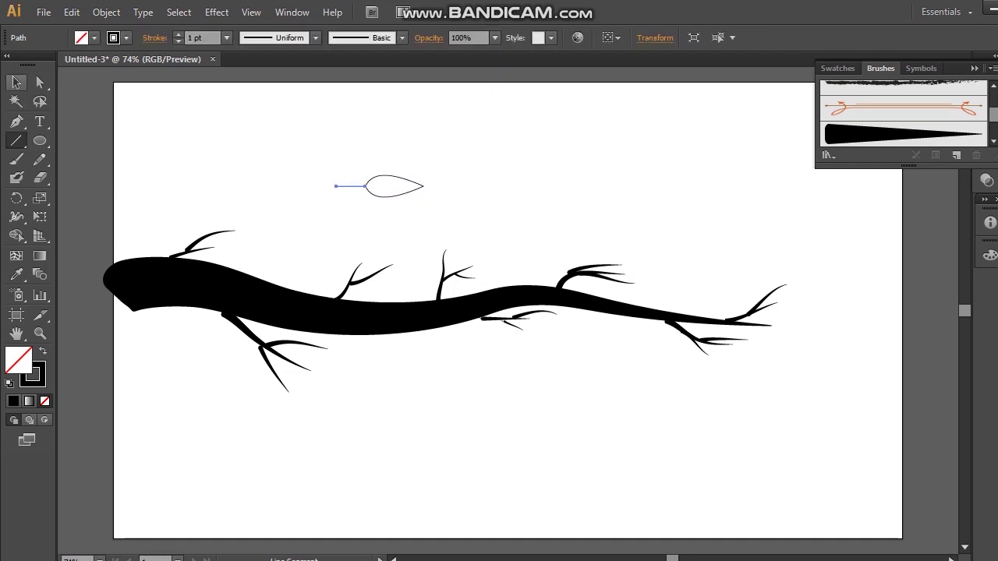
{"action": "key", "text": "ctrl+shift+a"}
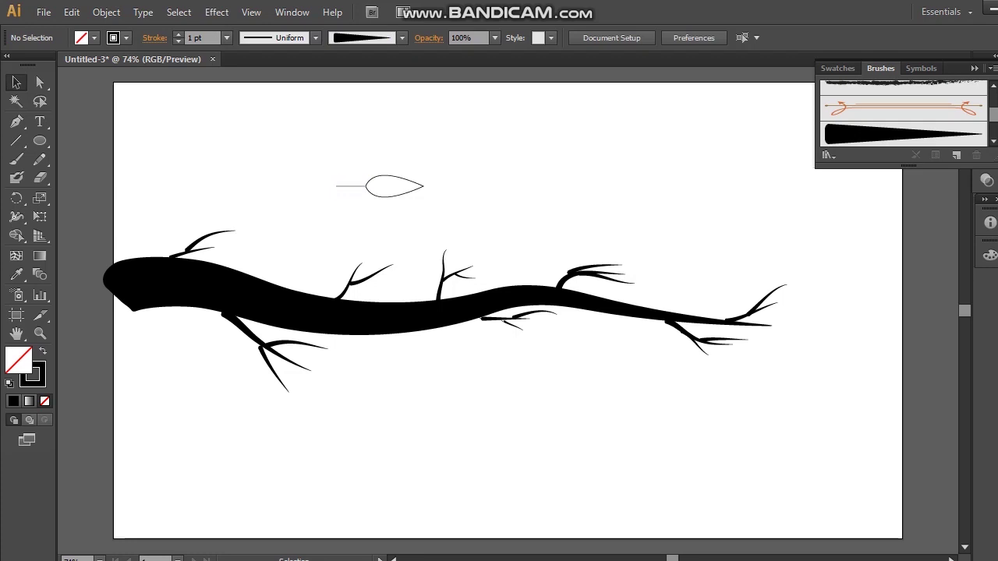
Step: Fill the leaf with black and set the stem's stroke weight to 5 pt
{"action": "left_click", "coordinate": [399, 178]}
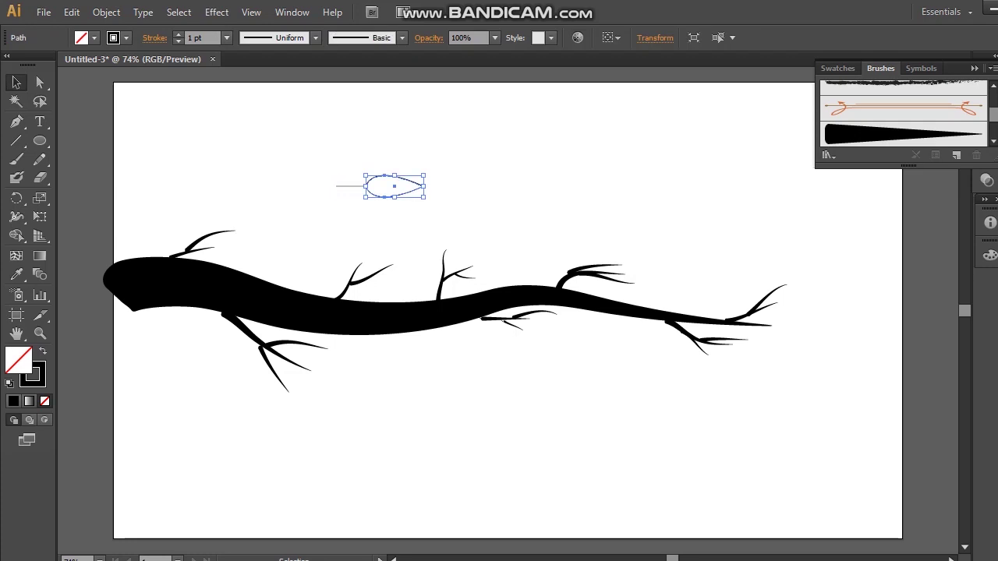
{"action": "key", "text": "comma"}
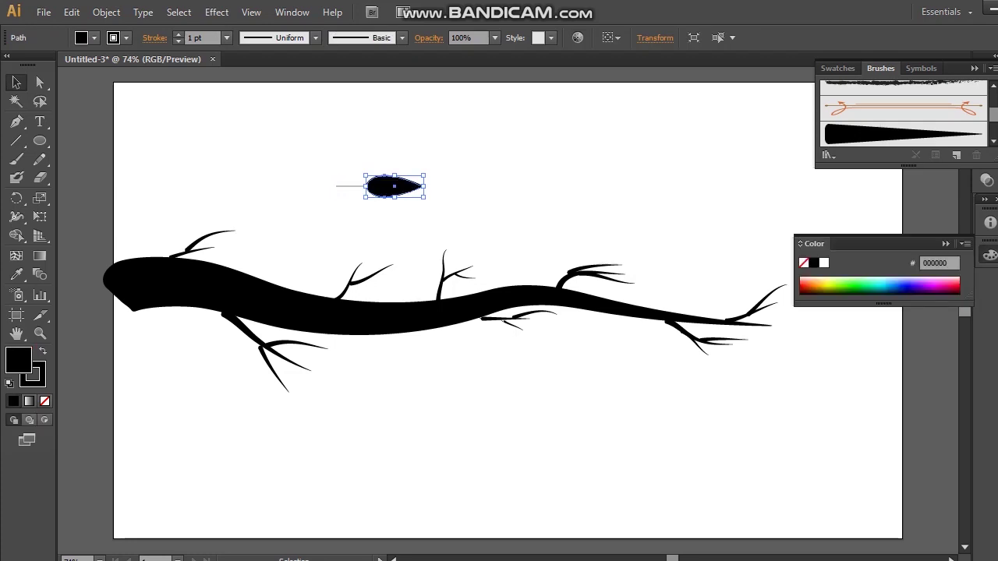
{"action": "left_click", "coordinate": [351, 186]}
{"action": "left_click", "coordinate": [14, 401]}
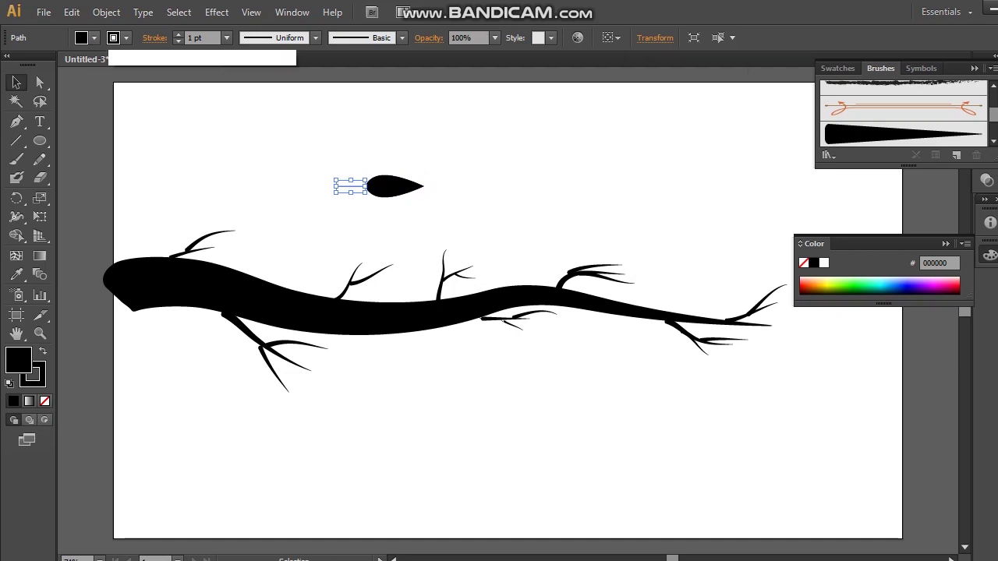
{"action": "left_click", "coordinate": [178, 34]}
{"action": "left_click", "coordinate": [178, 34]}
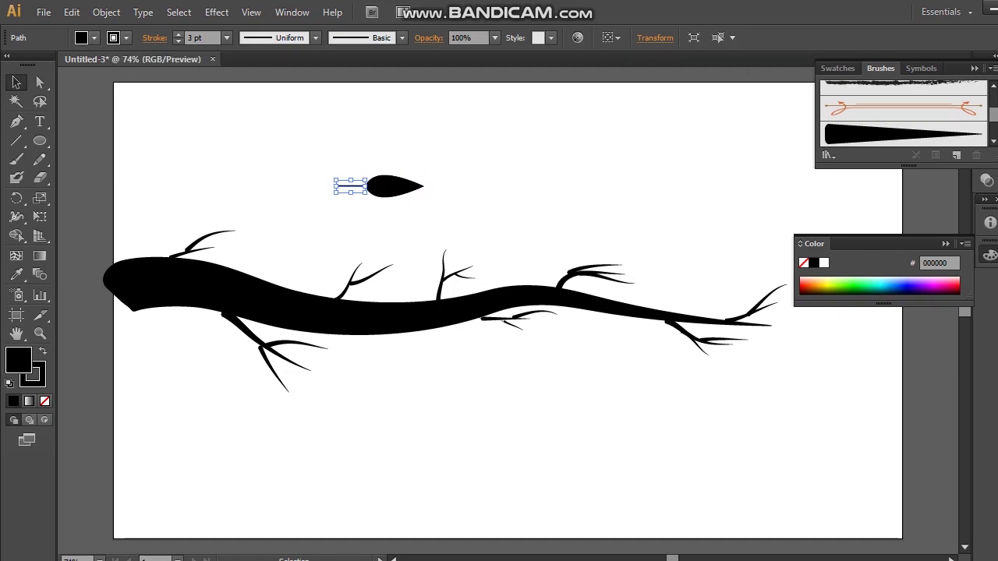
{"action": "left_click", "coordinate": [178, 34]}
{"action": "left_click", "coordinate": [178, 34]}
{"action": "key", "text": "ctrl+shift+a"}
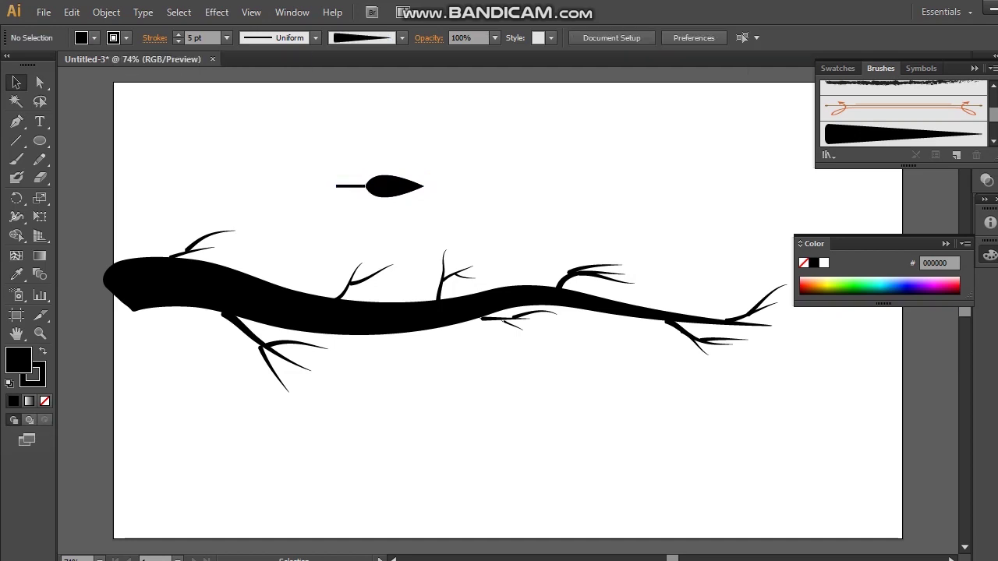
Step: Nudge the stem slightly right against the leaf and select the leaf and stem together
{"action": "left_click", "coordinate": [351, 187]}
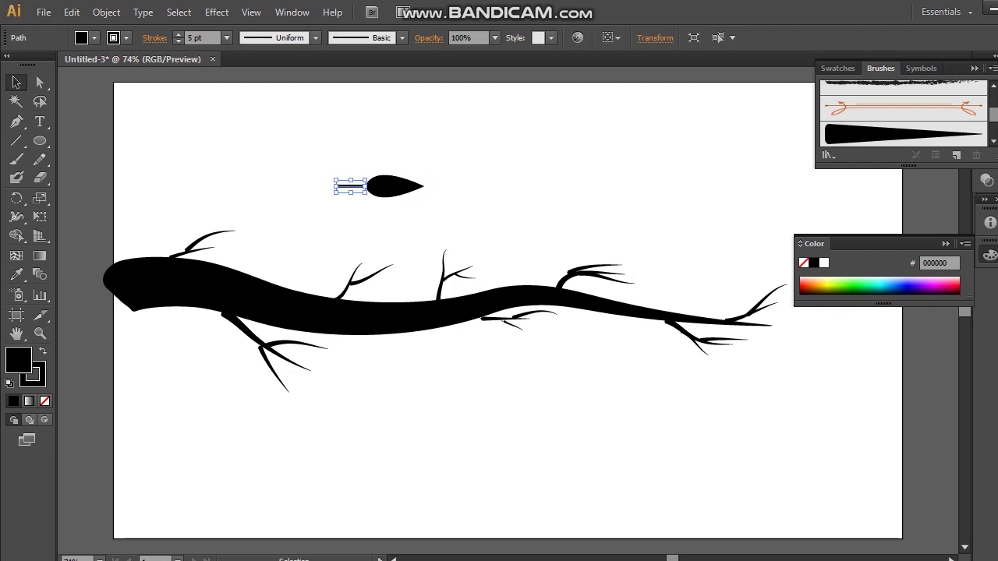
{"action": "key", "text": "Right"}
{"action": "key", "text": "ctrl+shift+a"}
{"action": "key", "text": "ctrl+z"}
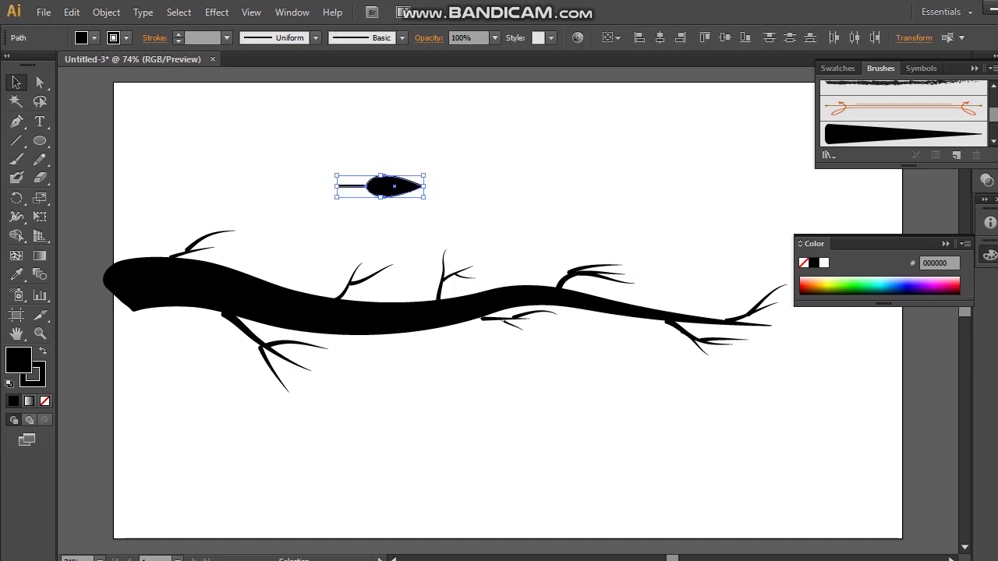
Step: Duplicate the leaf with its stem to the upper right and scale the copy proportionally to about half size
{"action": "left_click_drag", "start_coordinate": [394, 185], "coordinate": [447, 160]}
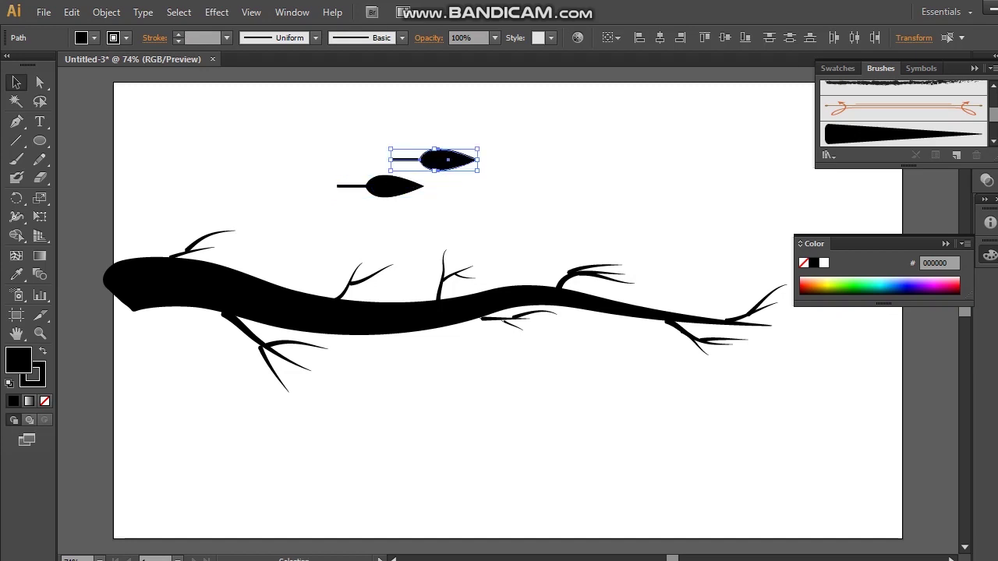
{"action": "left_click_drag", "start_coordinate": [478, 160], "coordinate": [445, 159]}
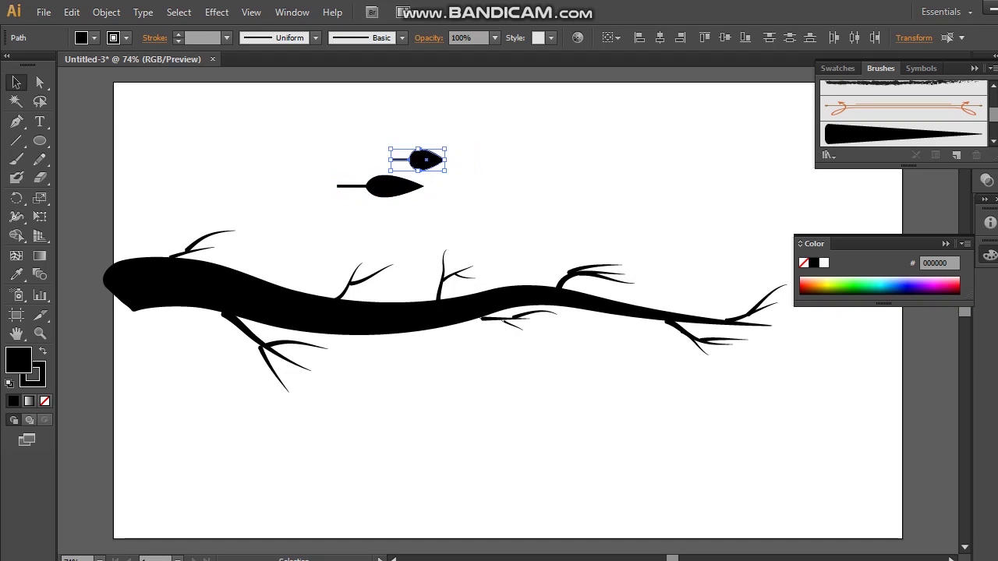
{"action": "key", "text": "ctrl+z"}
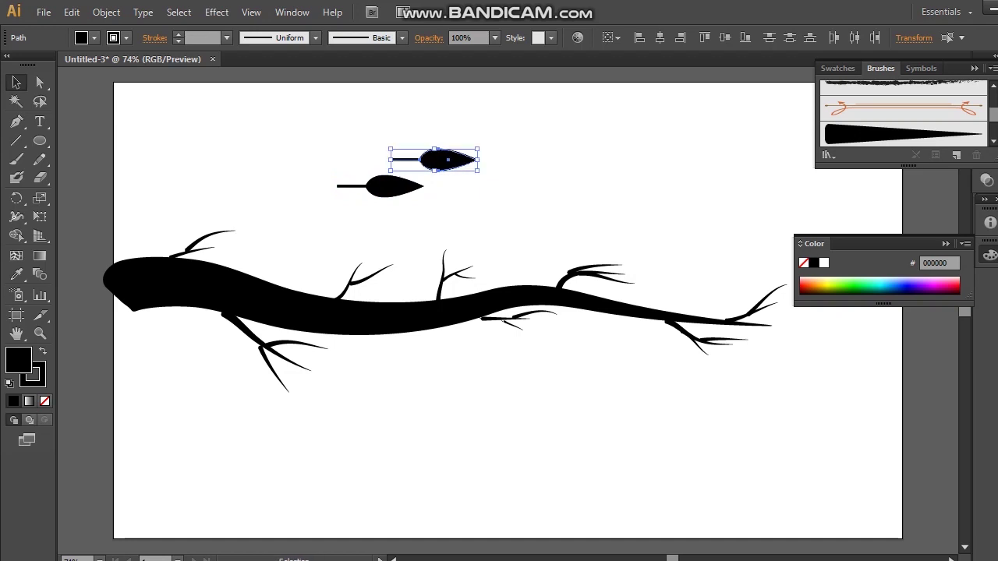
{"action": "left_click_drag", "start_coordinate": [479, 159], "coordinate": [439, 160]}
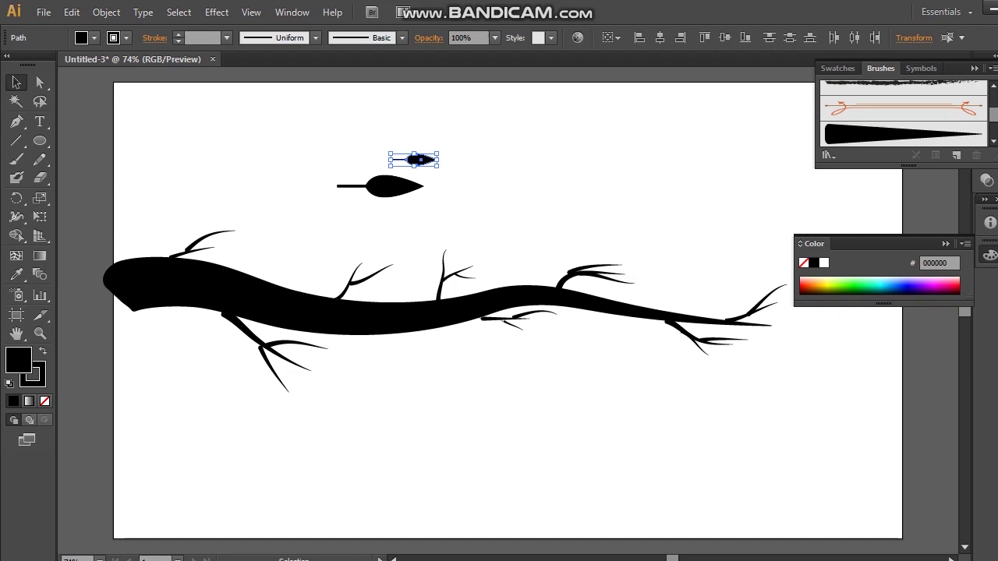
Step: Rotate the small leaf to point diagonally upward and attach its stem to the large leaf's stem
{"action": "left_click_drag", "start_coordinate": [441, 151], "coordinate": [369, 174]}
{"action": "left_click", "coordinate": [425, 144]}
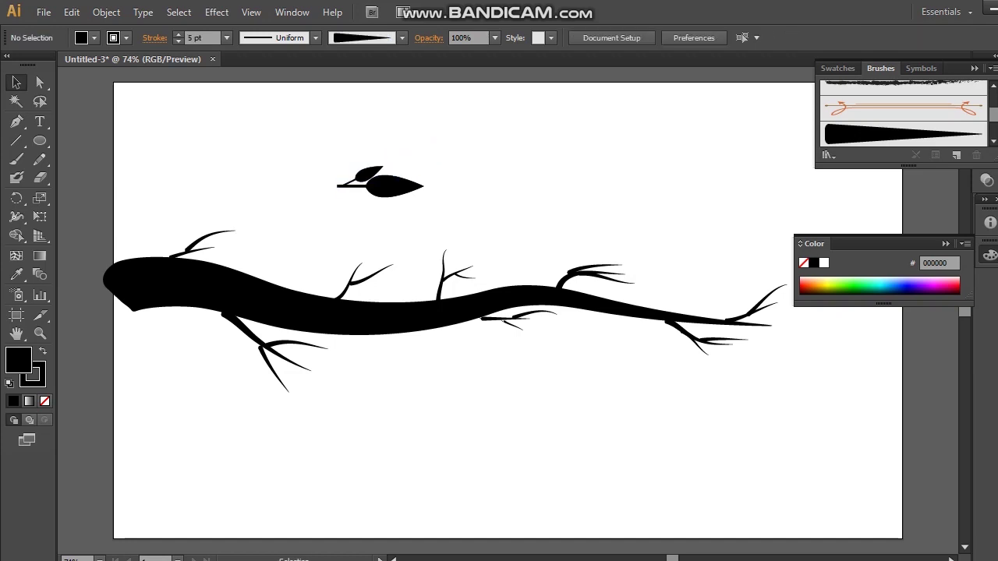
{"action": "key", "text": "ctrl+z"}
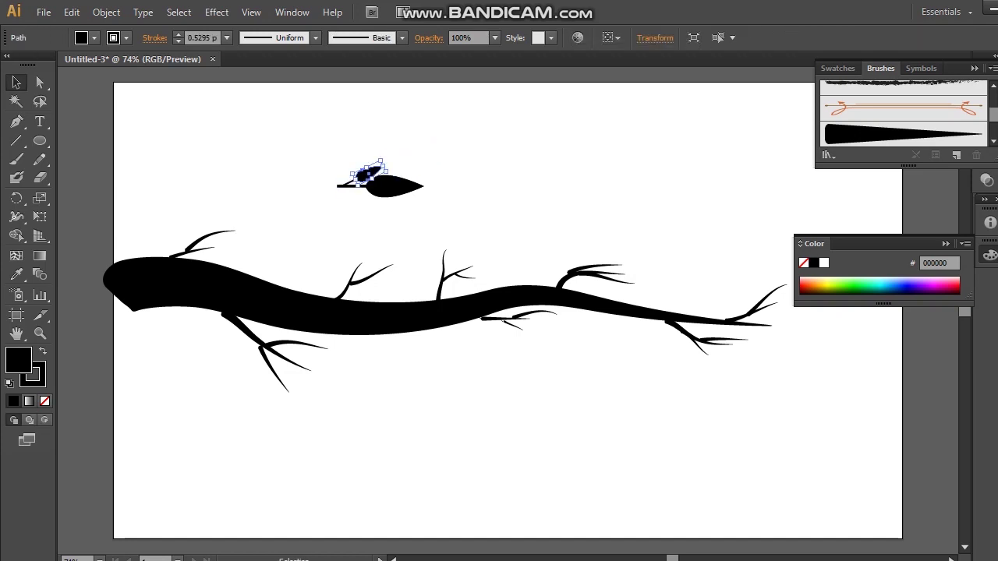
Step: Select both leaves with their stems and start a new brush of the Art Brush type from them
{"action": "key", "text": "ctrl+shift+a"}
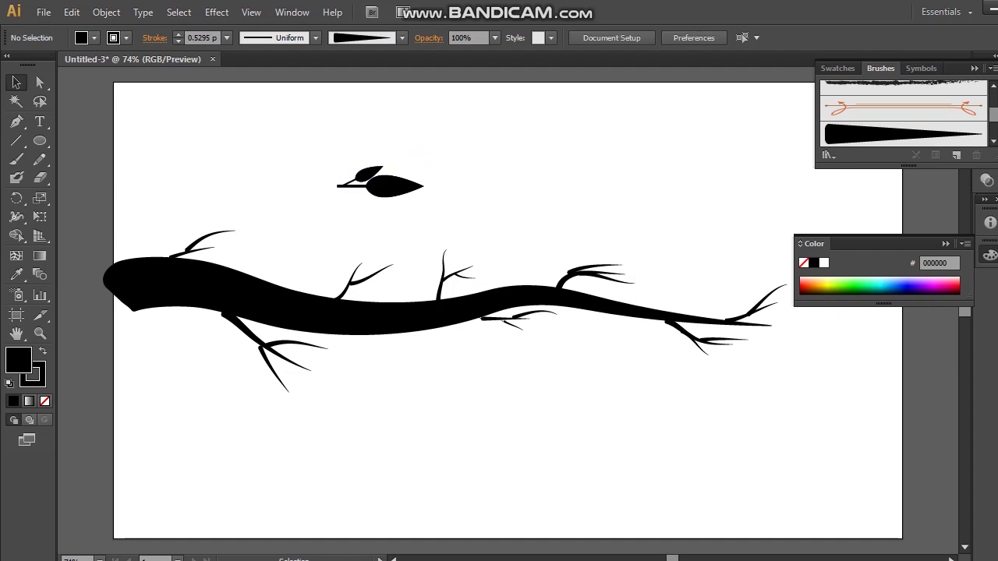
{"action": "left_click_drag", "start_coordinate": [329, 165], "coordinate": [426, 206]}
{"action": "key", "text": "F5"}
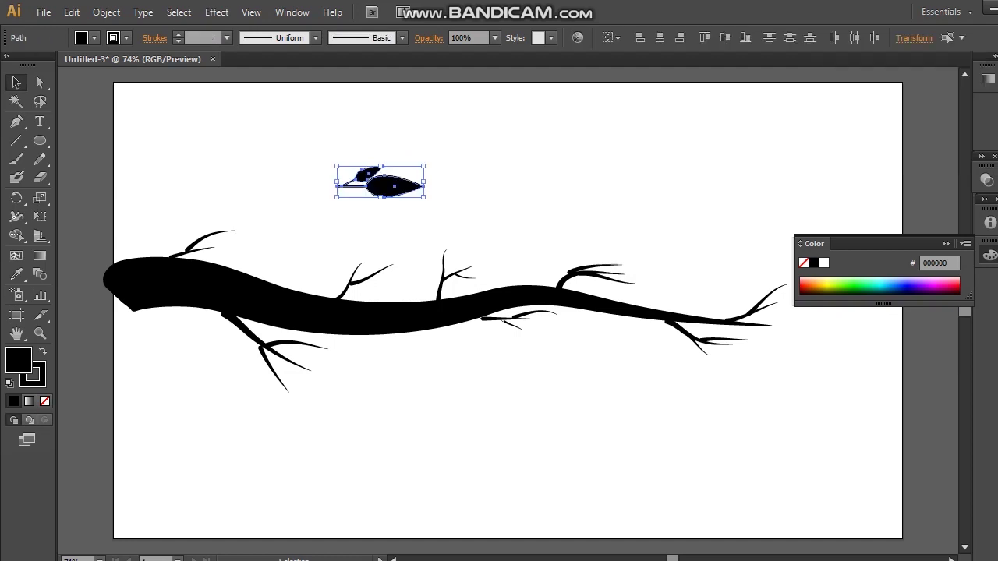
{"action": "left_click", "coordinate": [291, 13]}
{"action": "left_click", "coordinate": [363, 238]}
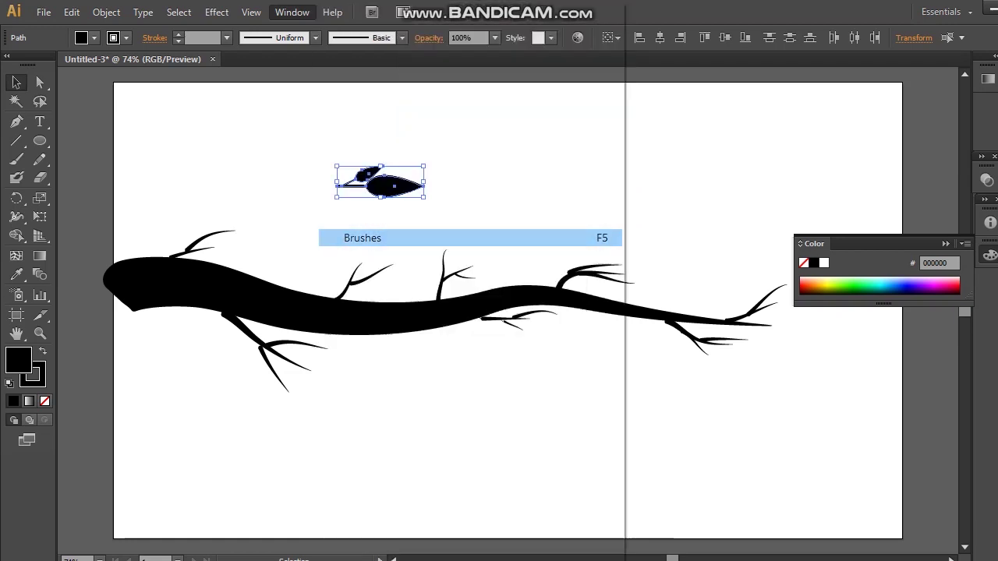
{"action": "left_click", "coordinate": [889, 155]}
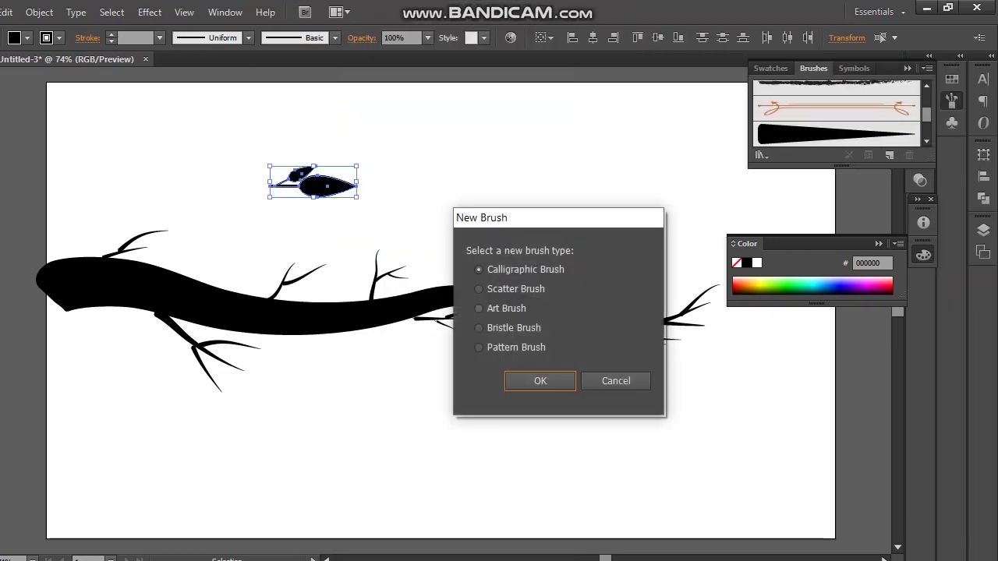
{"action": "left_click", "coordinate": [479, 309]}
{"action": "left_click", "coordinate": [540, 380]}
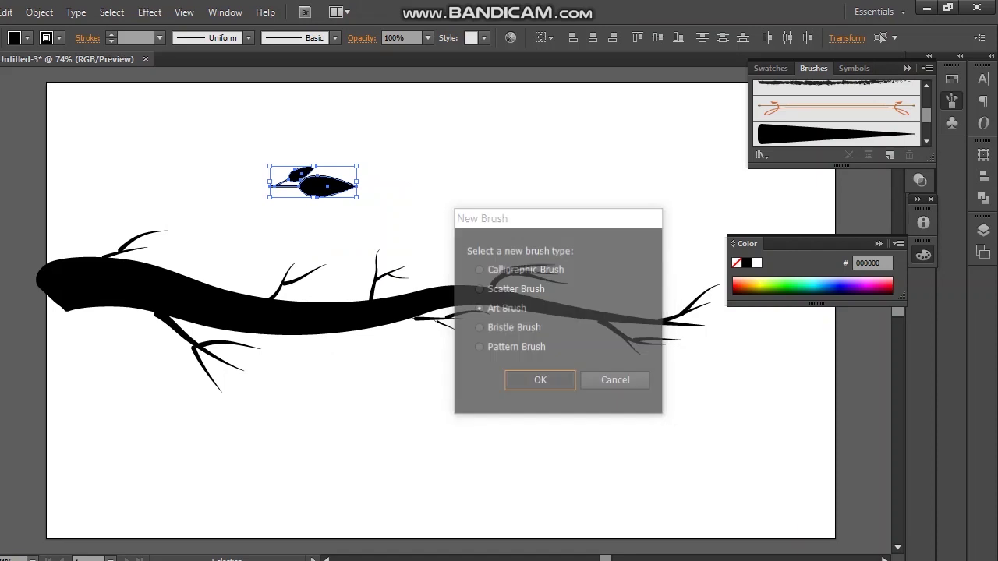
Step: Create the leaf art brush with Scale Proportionately and a colorization method, and delete the original leaf artwork
{"action": "left_click", "coordinate": [383, 154]}
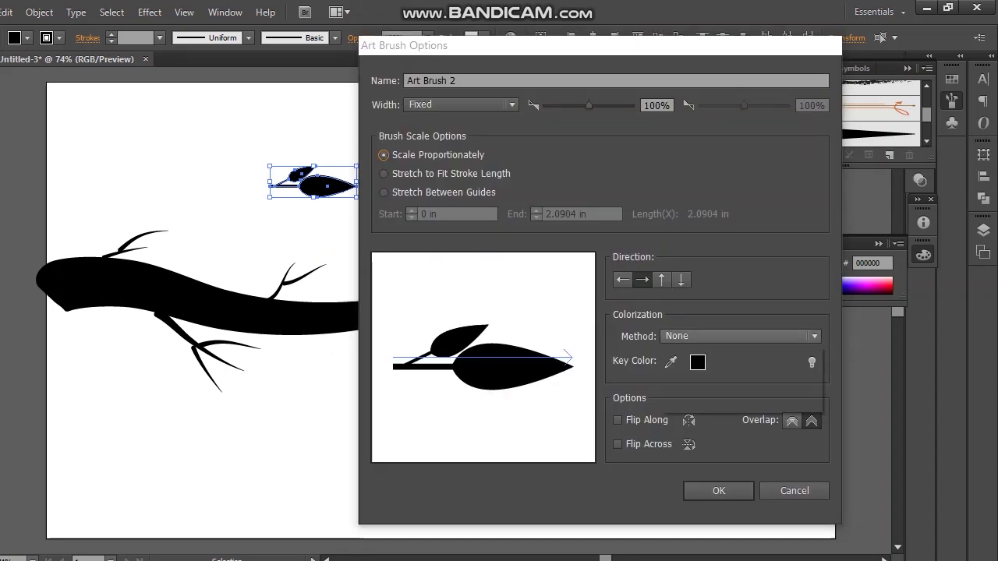
{"action": "left_click", "coordinate": [740, 336]}
{"action": "left_click", "coordinate": [686, 365]}
{"action": "left_click", "coordinate": [718, 453]}
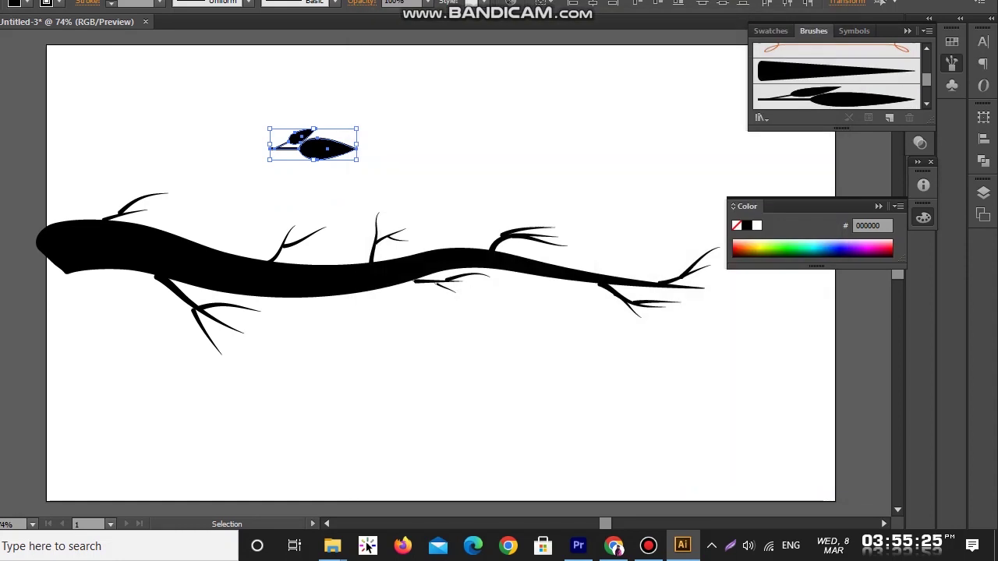
{"action": "key", "text": "Delete"}
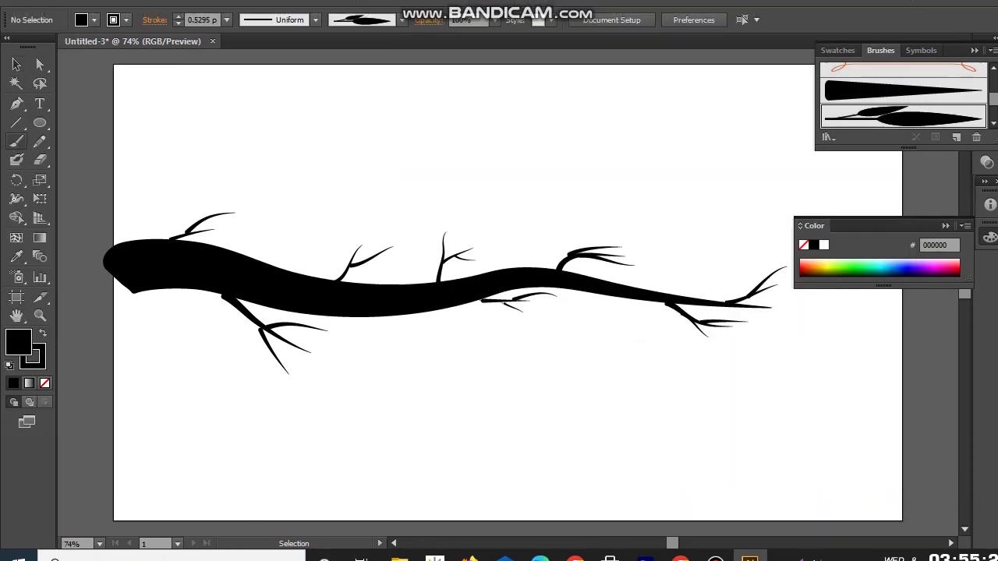
Step: Test the new leaf brush with three strokes above the branch and delete them
{"action": "key", "text": "b"}
{"action": "left_click_drag", "start_coordinate": [296, 165], "coordinate": [493, 160]}
{"action": "left_click_drag", "start_coordinate": [422, 125], "coordinate": [444, 104]}
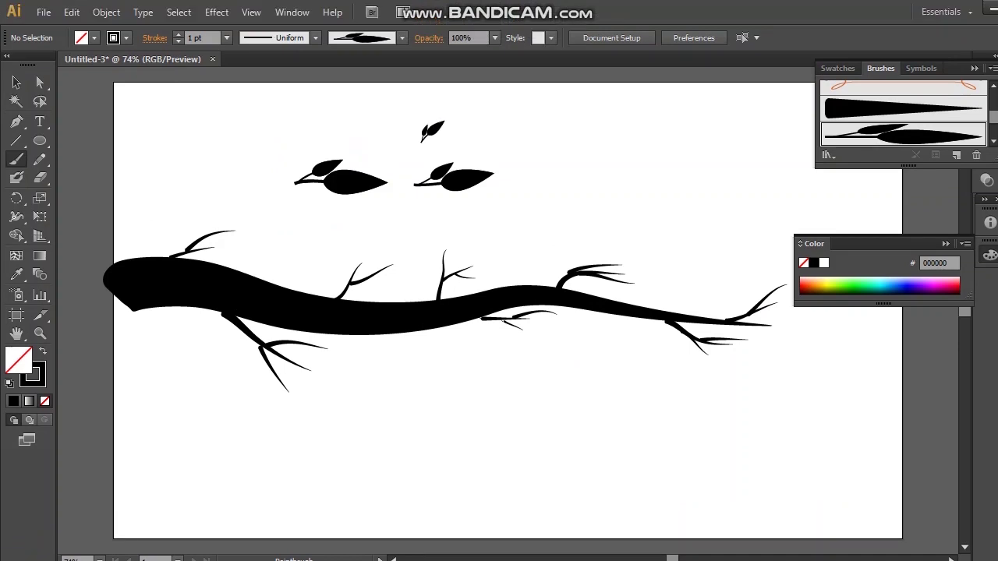
{"action": "left_click", "coordinate": [16, 83]}
{"action": "left_click", "coordinate": [346, 181]}
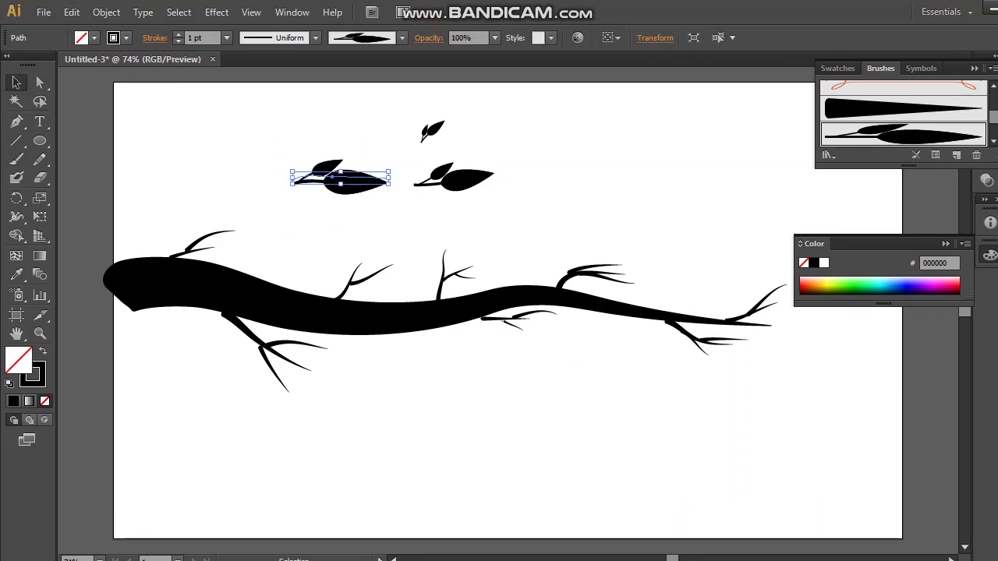
{"action": "key", "text": "Delete"}
{"action": "left_click", "coordinate": [463, 180]}
{"action": "key", "text": "Delete"}
{"action": "left_click", "coordinate": [436, 130]}
{"action": "key", "text": "Delete"}
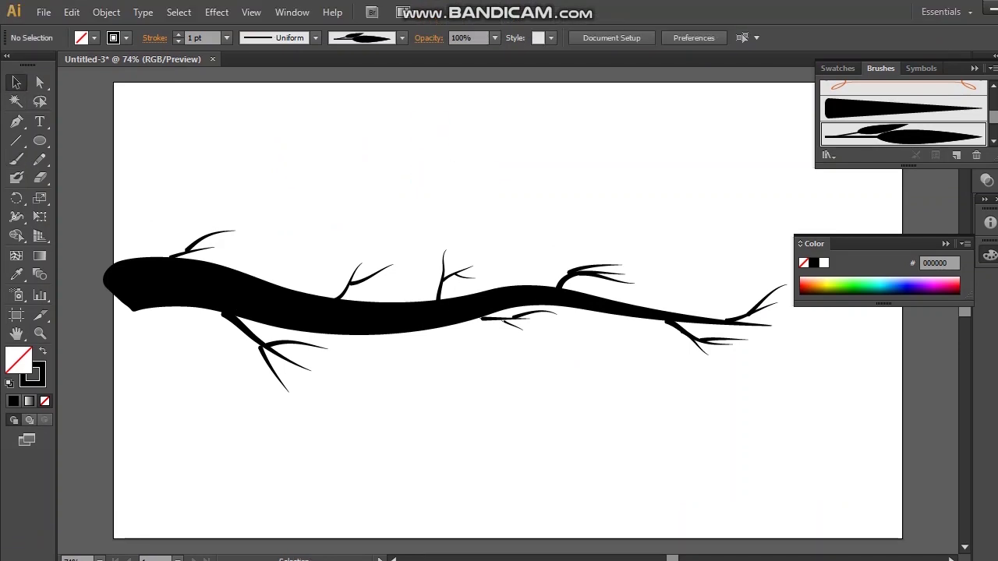
Step: Paint leaf strokes of varied sizes with the leaf brush on the ends of the twigs along the branch's upper side
{"action": "key", "text": "b"}
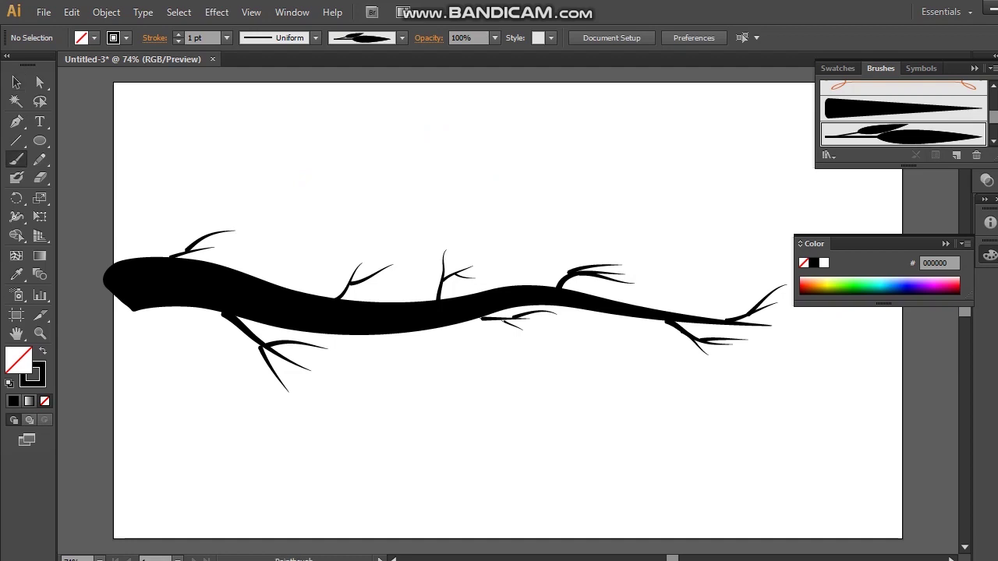
{"action": "left_click_drag", "start_coordinate": [230, 232], "coordinate": [284, 227]}
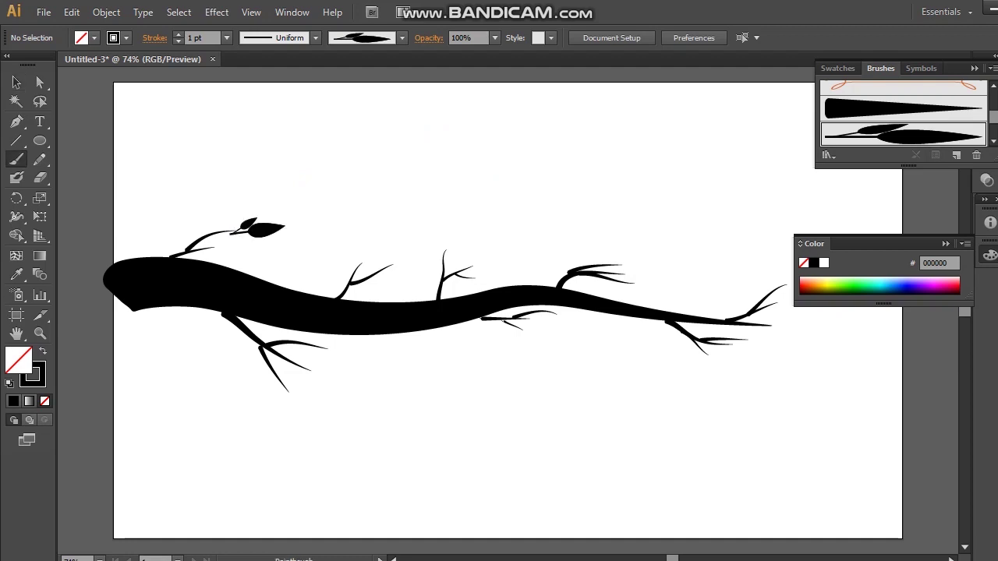
{"action": "left_click_drag", "start_coordinate": [206, 249], "coordinate": [224, 255]}
{"action": "mouse_move", "coordinate": [359, 264]}
{"action": "left_mouse_down"}
{"action": "mouse_move", "coordinate": [357, 246]}
{"action": "mouse_move", "coordinate": [409, 265]}
{"action": "mouse_move", "coordinate": [446, 236]}
{"action": "left_mouse_up"}
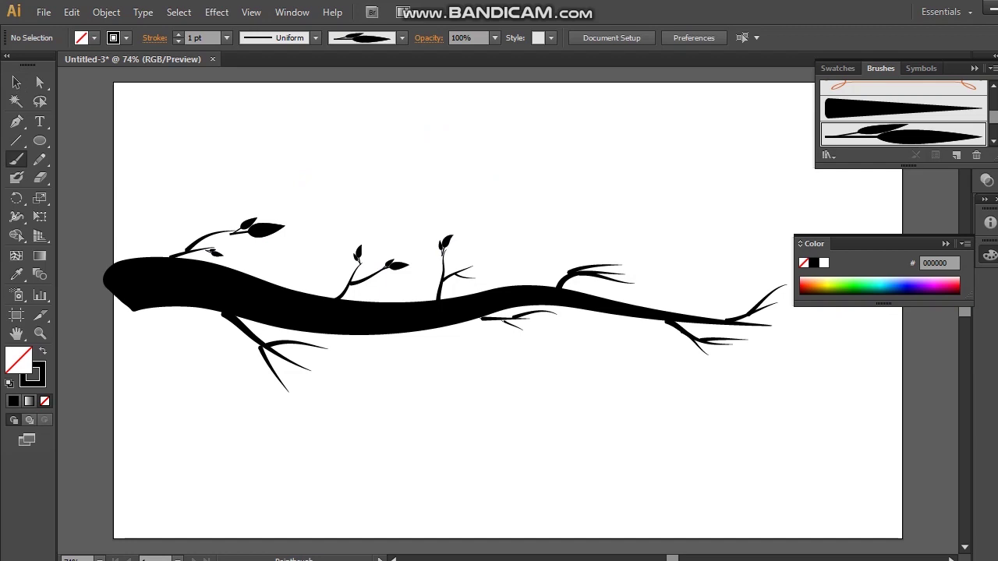
{"action": "mouse_move", "coordinate": [468, 268]}
{"action": "left_mouse_down"}
{"action": "mouse_move", "coordinate": [489, 260]}
{"action": "mouse_move", "coordinate": [489, 279]}
{"action": "left_mouse_up"}
{"action": "left_click_drag", "start_coordinate": [612, 263], "coordinate": [635, 254]}
{"action": "left_click_drag", "start_coordinate": [569, 269], "coordinate": [589, 255]}
{"action": "mouse_move", "coordinate": [628, 282]}
{"action": "left_mouse_down"}
{"action": "mouse_move", "coordinate": [657, 293]}
{"action": "mouse_move", "coordinate": [650, 267]}
{"action": "mouse_move", "coordinate": [582, 282]}
{"action": "mouse_move", "coordinate": [628, 295]}
{"action": "left_mouse_up"}
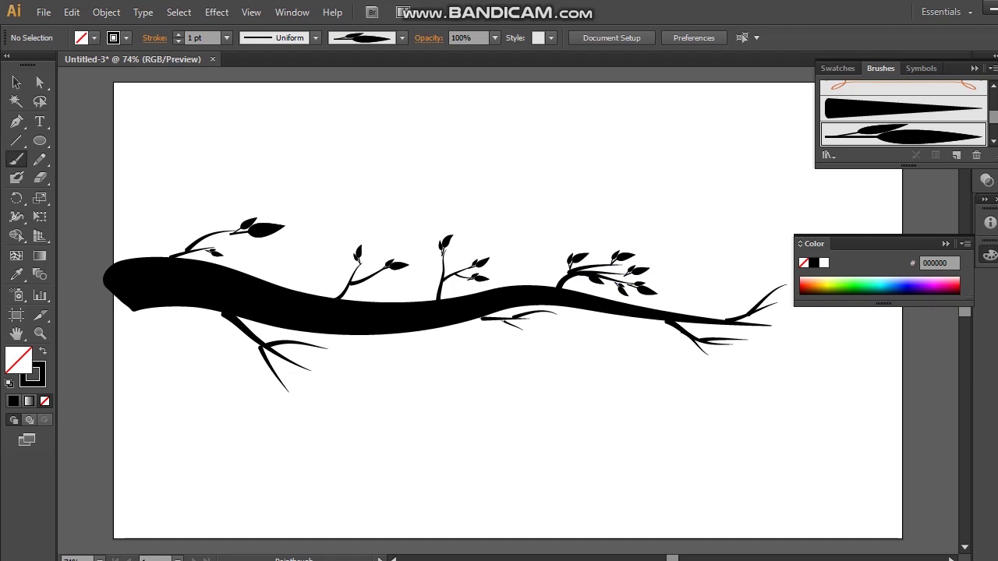
Step: Paint leaves on the twigs below the middle and thick end of the branch, replacing one with a smaller leaf pair
{"action": "mouse_move", "coordinate": [528, 321]}
{"action": "left_mouse_down"}
{"action": "mouse_move", "coordinate": [555, 335]}
{"action": "mouse_move", "coordinate": [584, 320]}
{"action": "left_mouse_up"}
{"action": "left_click_drag", "start_coordinate": [515, 329], "coordinate": [527, 348]}
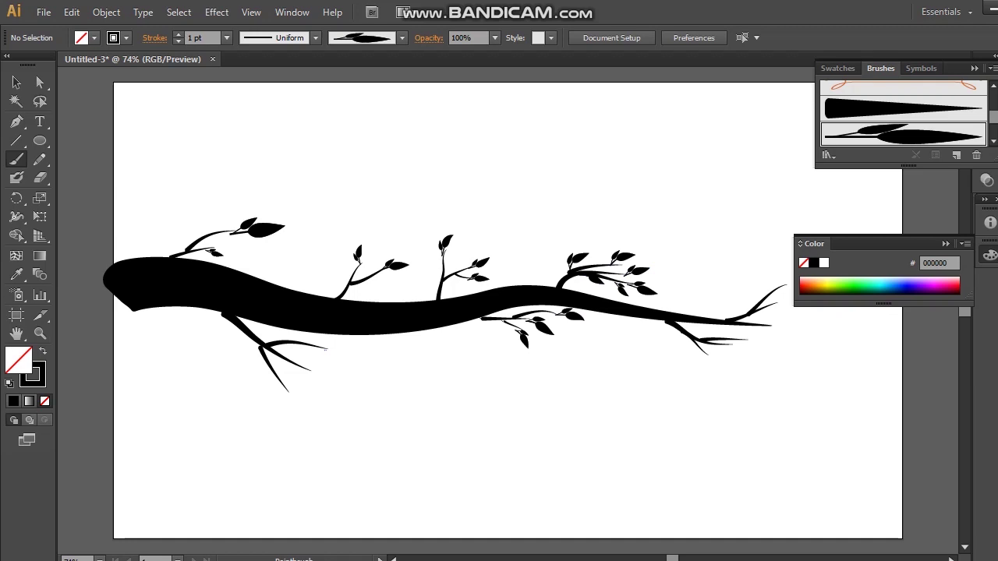
{"action": "left_click_drag", "start_coordinate": [326, 349], "coordinate": [357, 352]}
{"action": "mouse_move", "coordinate": [303, 372]}
{"action": "left_mouse_down"}
{"action": "mouse_move", "coordinate": [330, 391]}
{"action": "mouse_move", "coordinate": [282, 414]}
{"action": "left_mouse_up"}
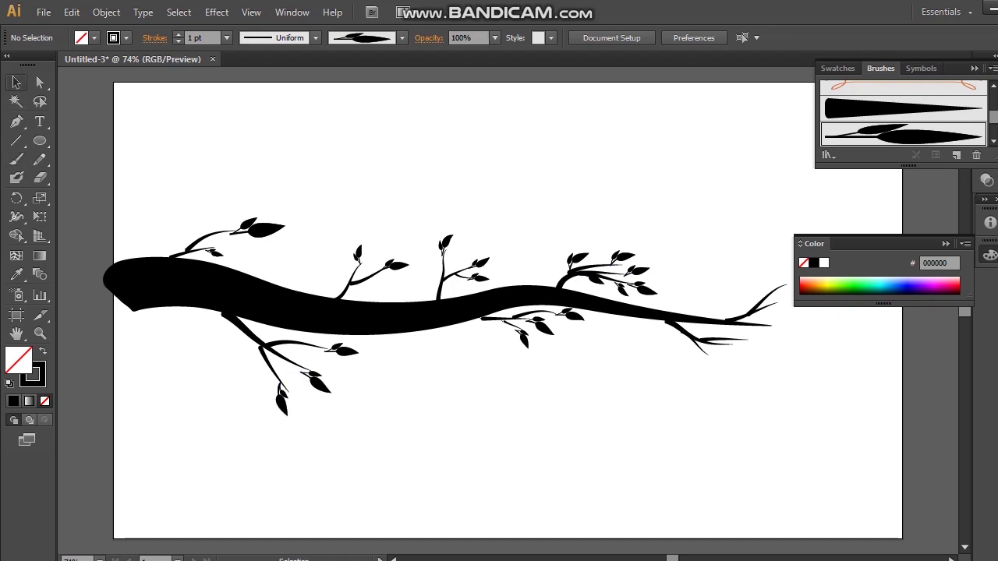
{"action": "key", "text": "ctrl+z"}
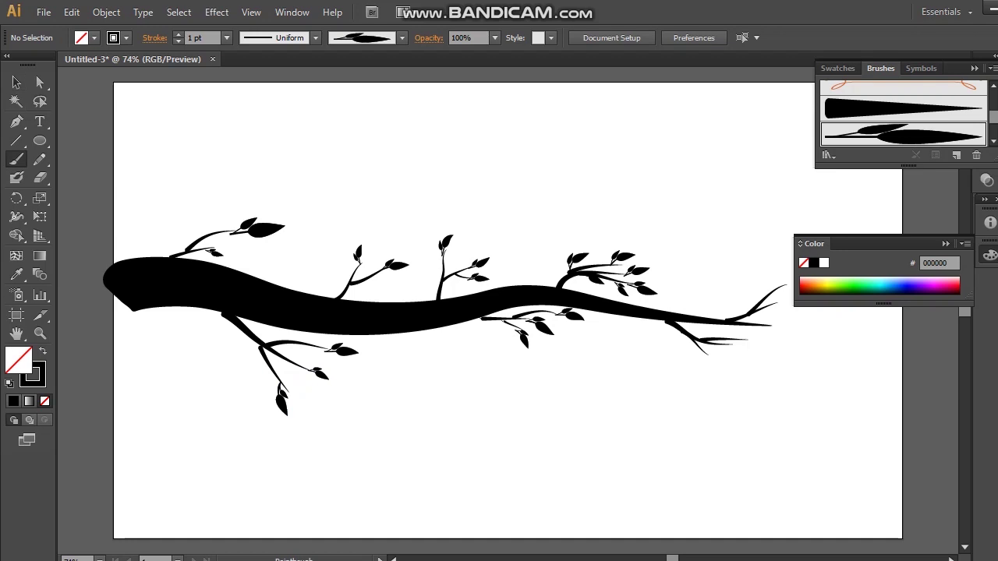
{"action": "left_click_drag", "start_coordinate": [262, 357], "coordinate": [256, 389]}
Step: Paint leaves on the upper and lower twigs at the branch's thin end
{"action": "mouse_move", "coordinate": [701, 350]}
{"action": "left_mouse_down"}
{"action": "mouse_move", "coordinate": [711, 367]}
{"action": "mouse_move", "coordinate": [775, 370]}
{"action": "left_mouse_up"}
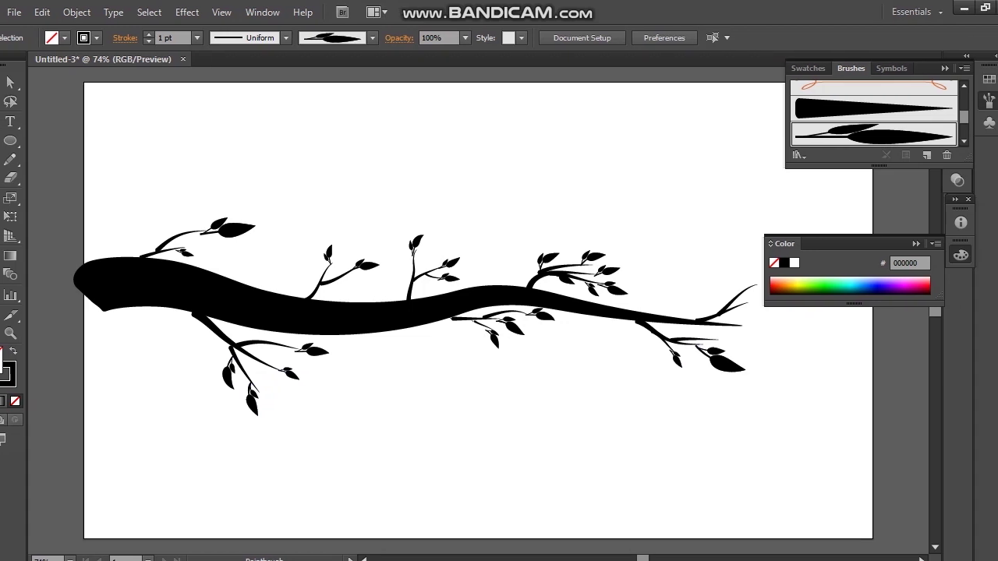
{"action": "left_click_drag", "start_coordinate": [714, 342], "coordinate": [739, 333]}
{"action": "left_click_drag", "start_coordinate": [742, 288], "coordinate": [740, 270]}
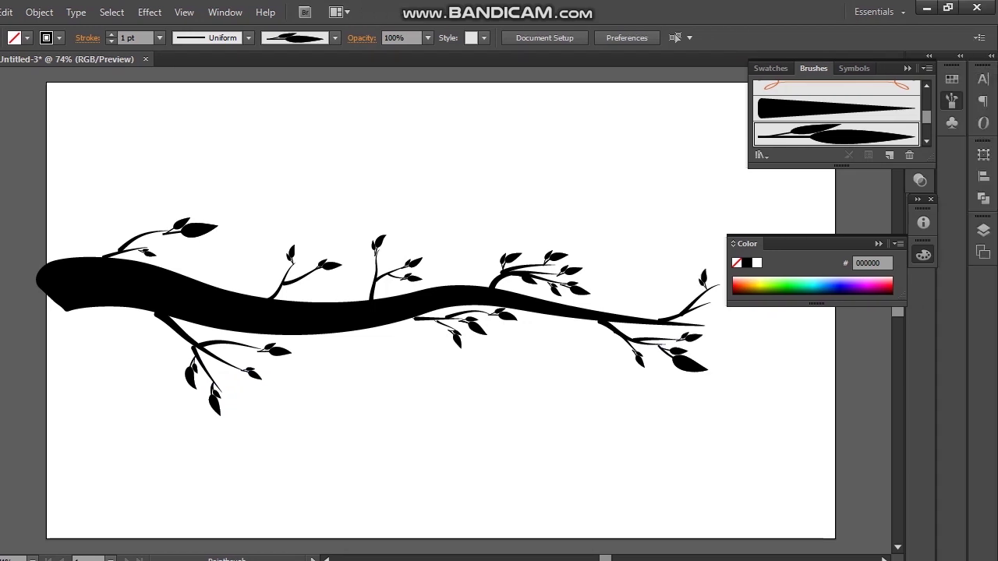
{"action": "left_click", "coordinate": [879, 244]}
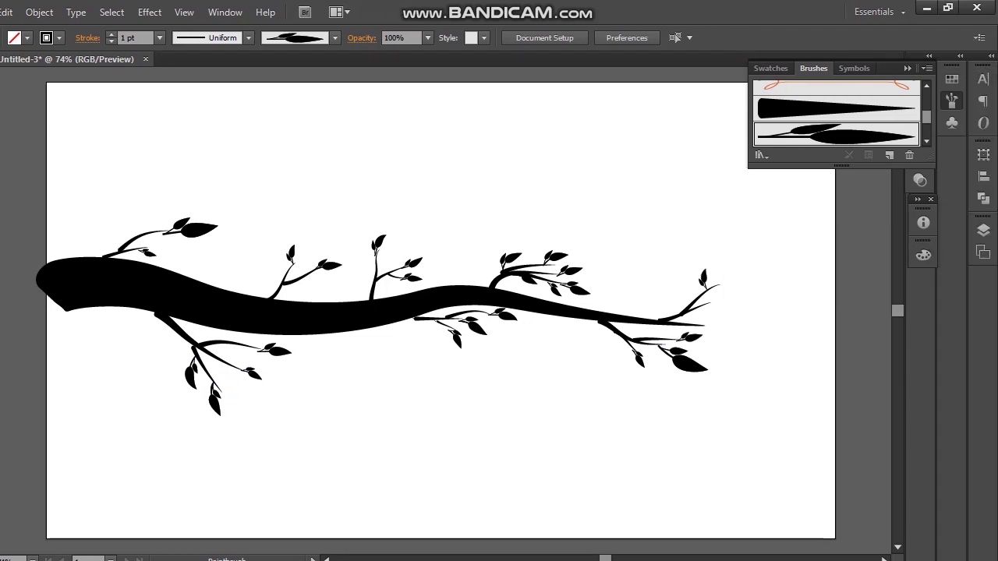
{"action": "left_click_drag", "start_coordinate": [706, 303], "coordinate": [741, 318]}
{"action": "left_click_drag", "start_coordinate": [665, 320], "coordinate": [662, 299]}
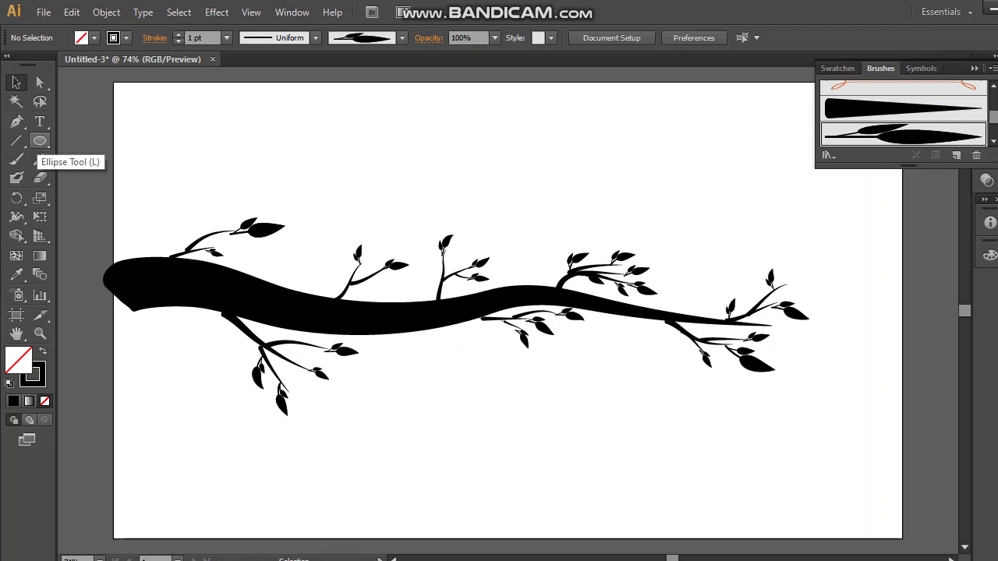
Step: Draw a small circle above the branch's thin end with the Ellipse tool and fill it with black
{"action": "left_click_drag", "start_coordinate": [40, 141], "coordinate": [90, 177]}
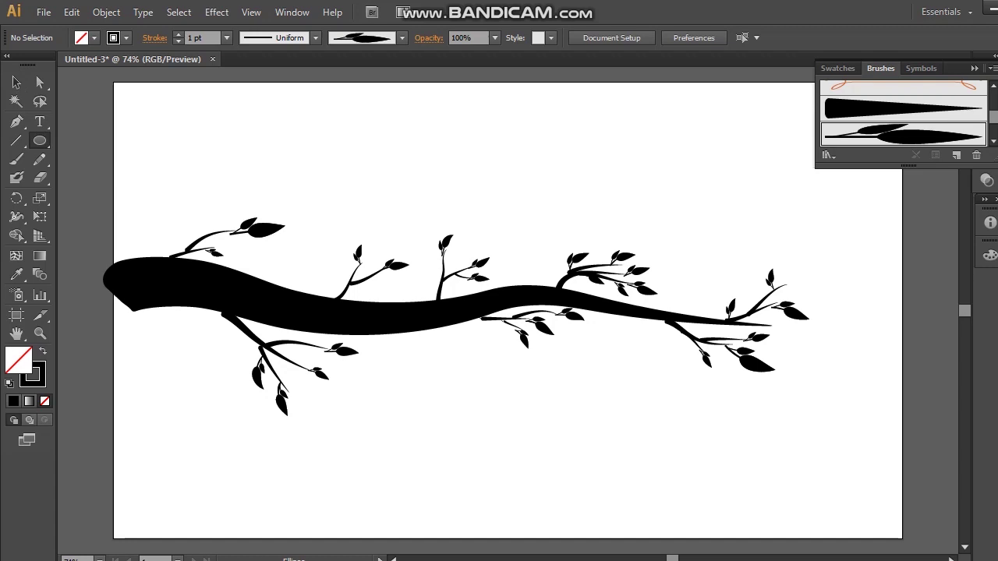
{"action": "left_click_drag", "start_coordinate": [671, 231], "coordinate": [705, 265]}
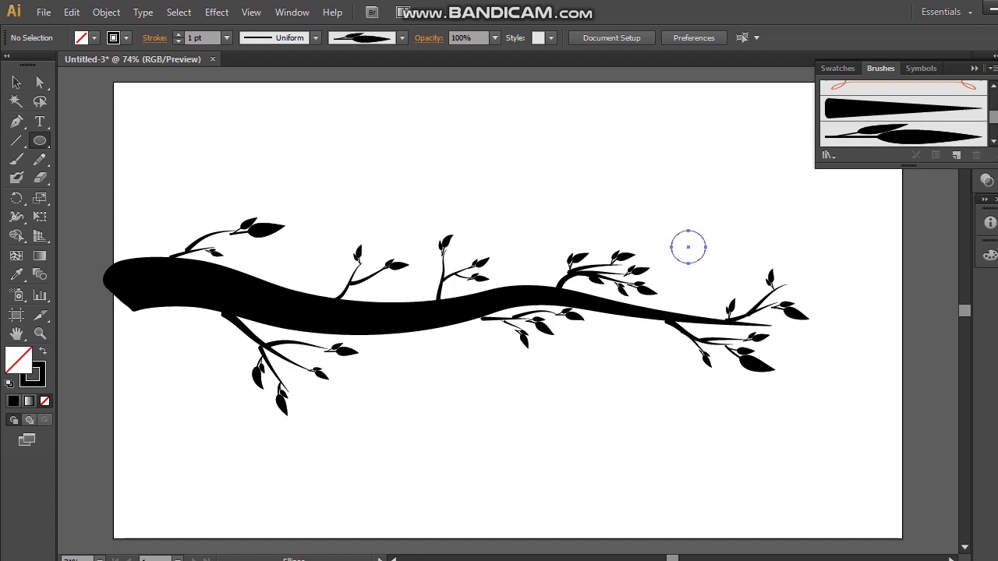
{"action": "left_click", "coordinate": [16, 141]}
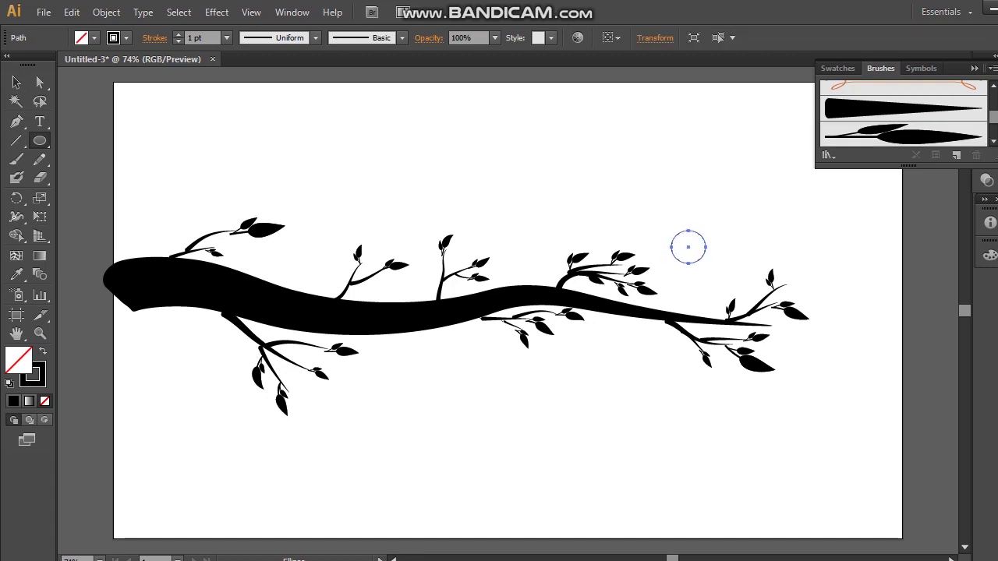
{"action": "left_click", "coordinate": [13, 400]}
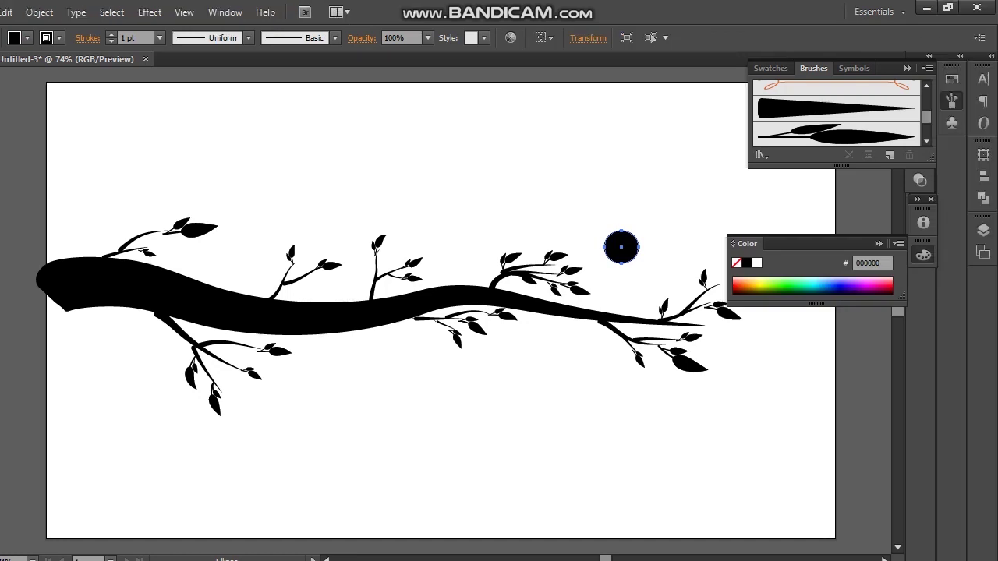
Step: Draw a tall ellipse between the circle and the branch as the bird's body and nudge it left under the circle
{"action": "left_click_drag", "start_coordinate": [616, 263], "coordinate": [649, 315]}
{"action": "key", "text": "Left"}
{"action": "key", "text": "Left"}
{"action": "key", "text": "Left"}
{"action": "key", "text": "Left"}
{"action": "key", "text": "Left"}
{"action": "key", "text": "Left"}
{"action": "key", "text": "Left"}
{"action": "key", "text": "Left"}
{"action": "key", "text": "Left"}
{"action": "key", "text": "Left"}
{"action": "key", "text": "Left"}
{"action": "key", "text": "Left"}
{"action": "key", "text": "Left"}
{"action": "key", "text": "Left"}
{"action": "key", "text": "Left"}
{"action": "key", "text": "Left"}
{"action": "key", "text": "Left"}
{"action": "key", "text": "Left"}
{"action": "key", "text": "Left"}
{"action": "key", "text": "Left"}
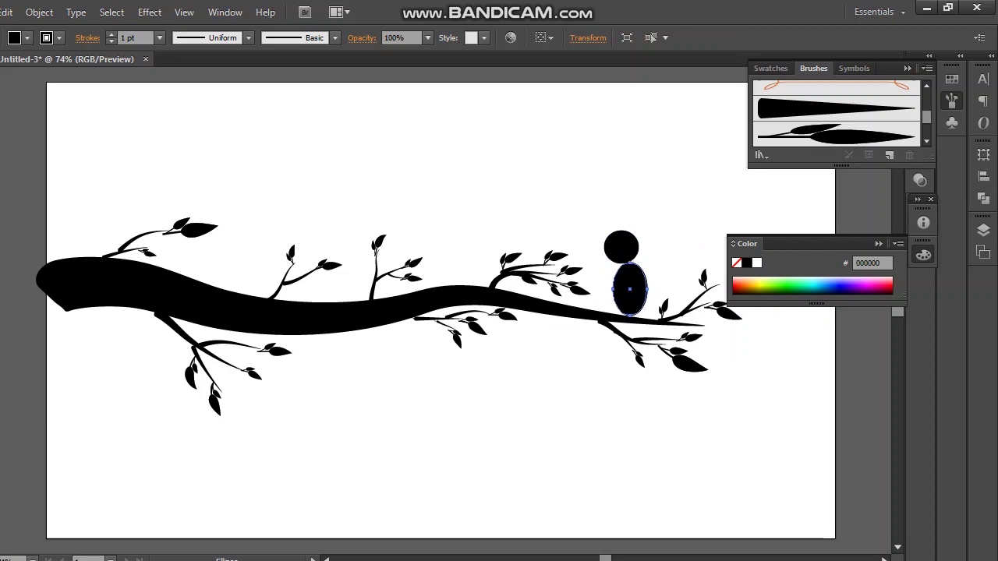
{"action": "key", "text": "Left"}
{"action": "key", "text": "Left"}
{"action": "key", "text": "Left"}
{"action": "key", "text": "Left"}
{"action": "key", "text": "Left"}
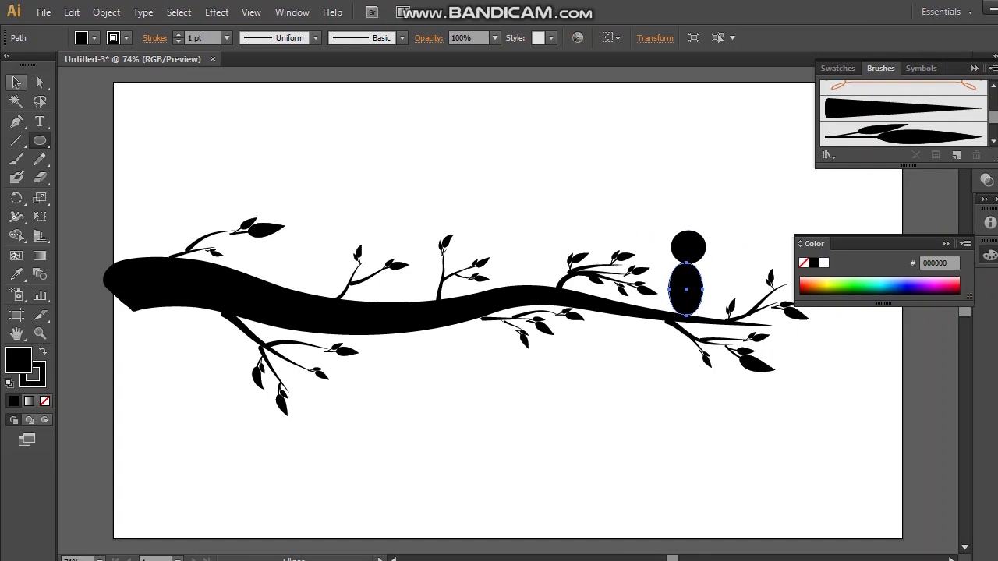
Step: Scale the bird's head circle down slightly and shift it right and down so it overlaps the body
{"action": "left_click", "coordinate": [16, 82]}
{"action": "left_click", "coordinate": [622, 248]}
{"action": "mouse_move", "coordinate": [688, 247]}
{"action": "left_mouse_down"}
{"action": "mouse_move", "coordinate": [693, 267]}
{"action": "mouse_move", "coordinate": [709, 250]}
{"action": "left_mouse_up"}
{"action": "left_click", "coordinate": [879, 244]}
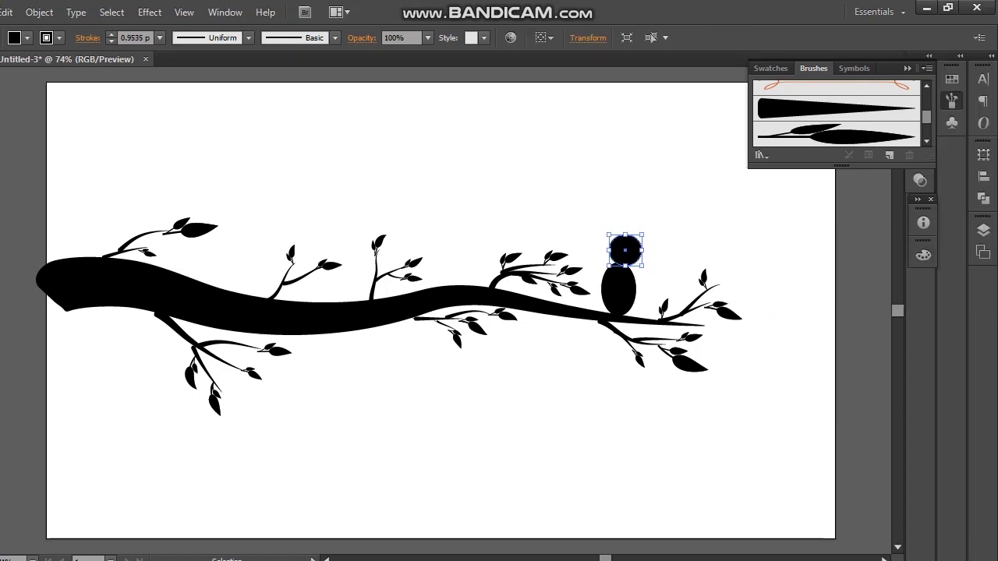
{"action": "left_click", "coordinate": [769, 313]}
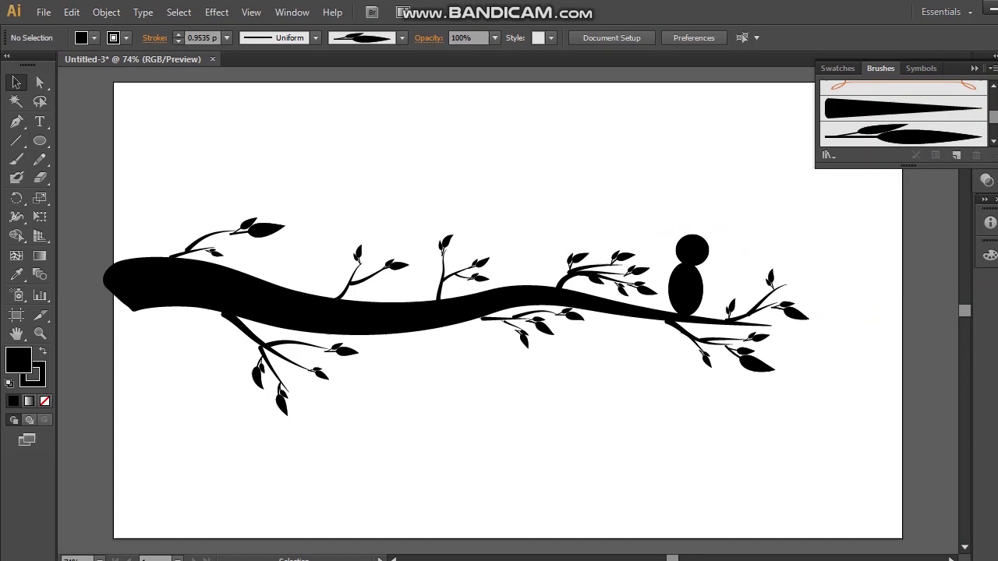
Step: Draw a closed four-sided tail with the Pen tool, flaring from the bird's body down below the branch
{"action": "key", "text": "p"}
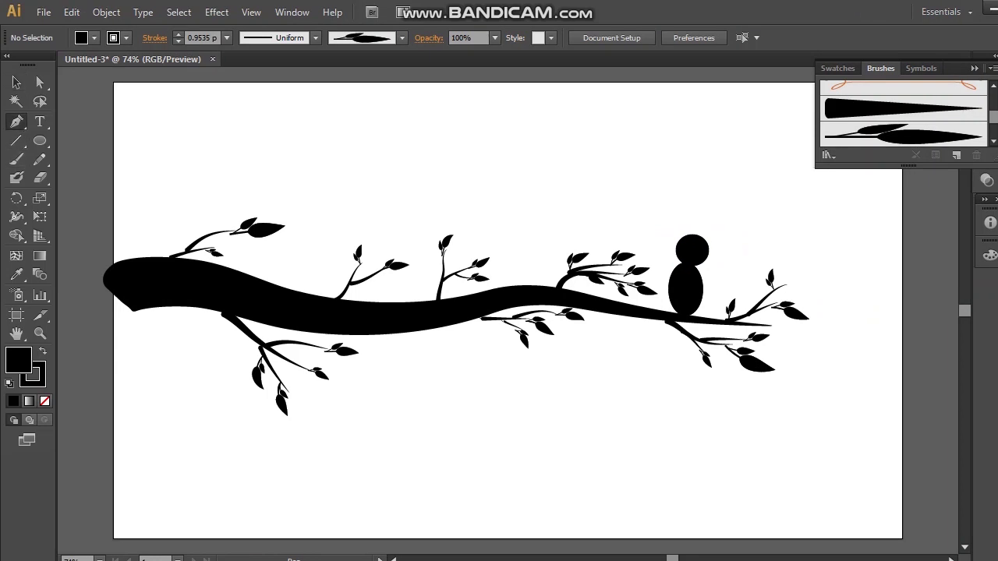
{"action": "left_click", "coordinate": [678, 307]}
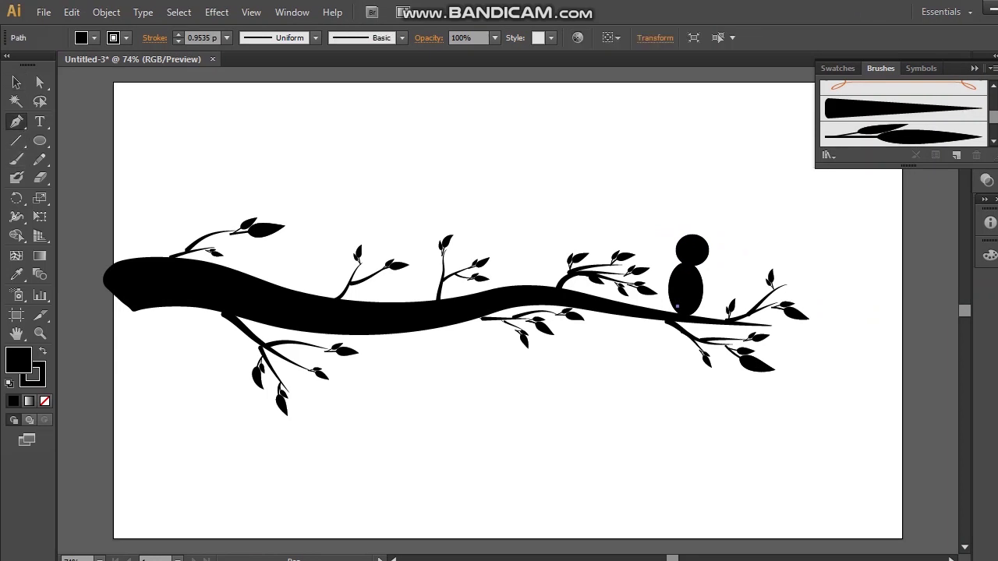
{"action": "left_click_drag", "start_coordinate": [678, 306], "coordinate": [650, 351]}
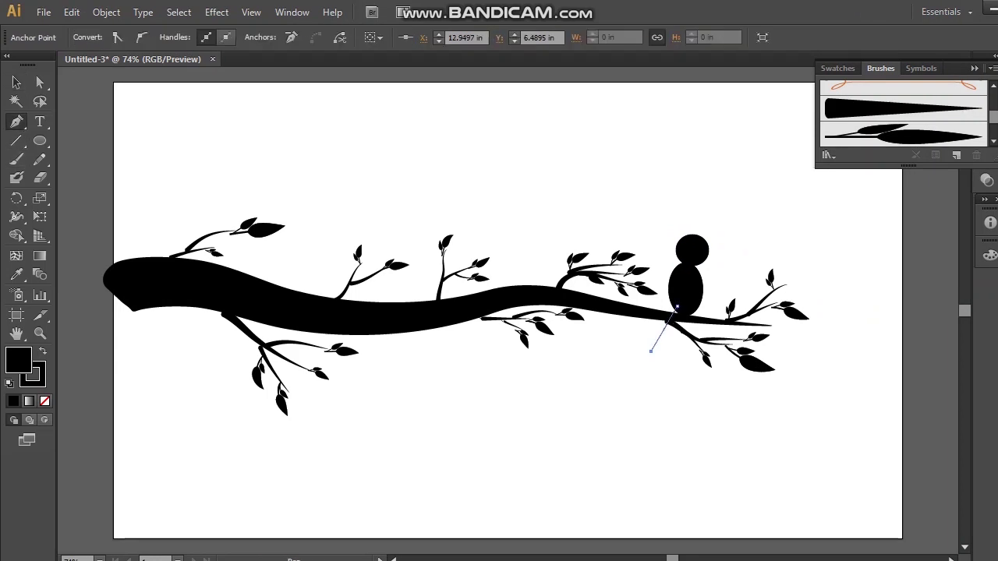
{"action": "left_click", "coordinate": [676, 357]}
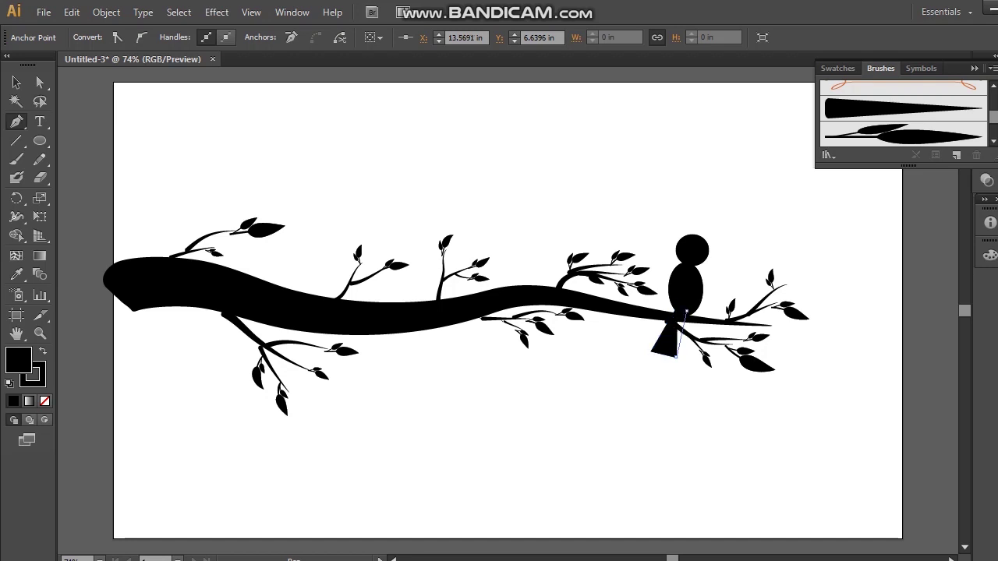
{"action": "left_click", "coordinate": [687, 311]}
{"action": "left_click", "coordinate": [678, 306]}
{"action": "left_click", "coordinate": [718, 288]}
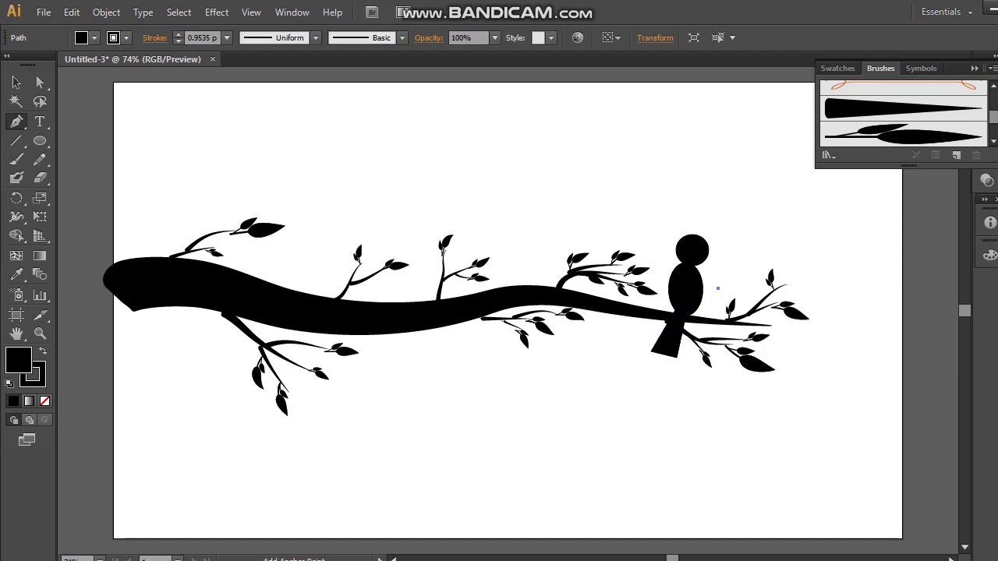
Step: Unite the bird's head, body and tail into a single shape with Pathfinder
{"action": "key", "text": "v"}
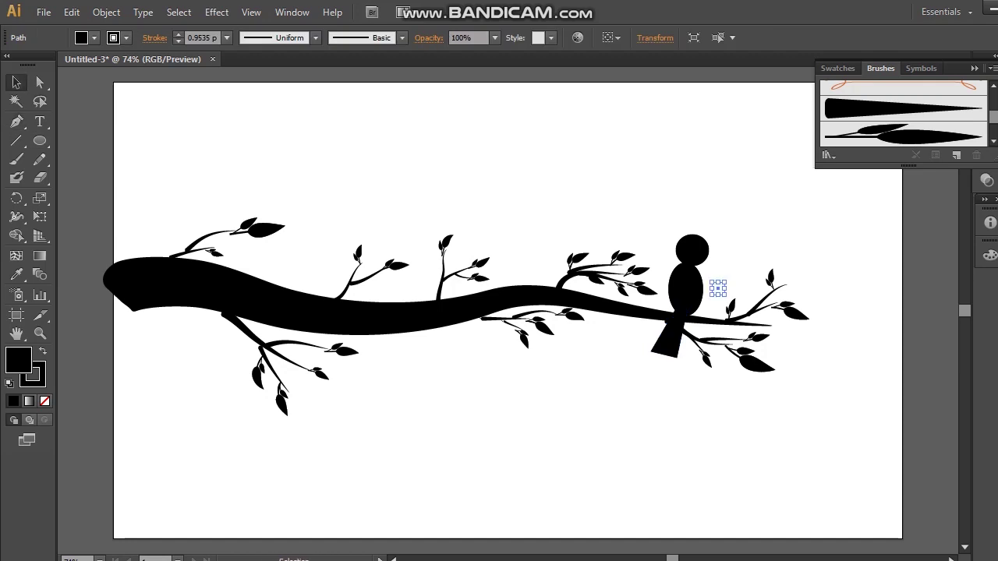
{"action": "key", "text": "ctrl+shift+a"}
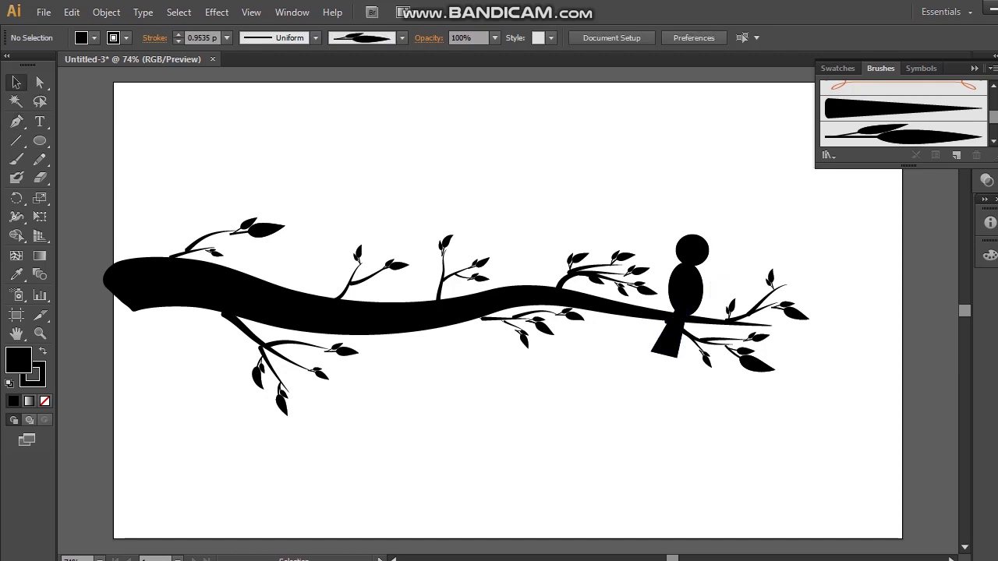
{"action": "left_click", "coordinate": [692, 250]}
{"action": "left_click", "coordinate": [686, 290], "text": "shift"}
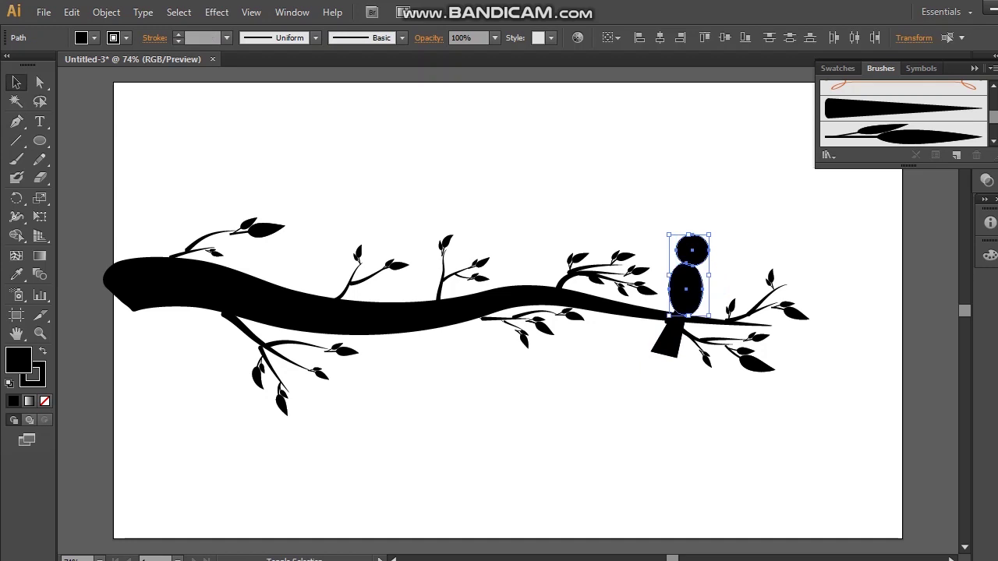
{"action": "left_click", "coordinate": [671, 340], "text": "shift"}
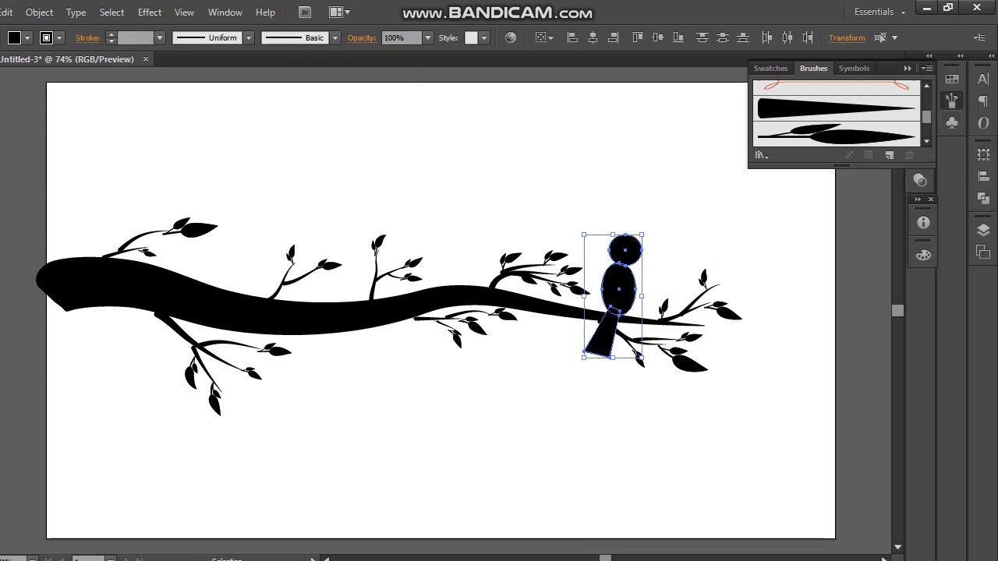
{"action": "left_click", "coordinate": [983, 230]}
{"action": "left_click", "coordinate": [982, 197]}
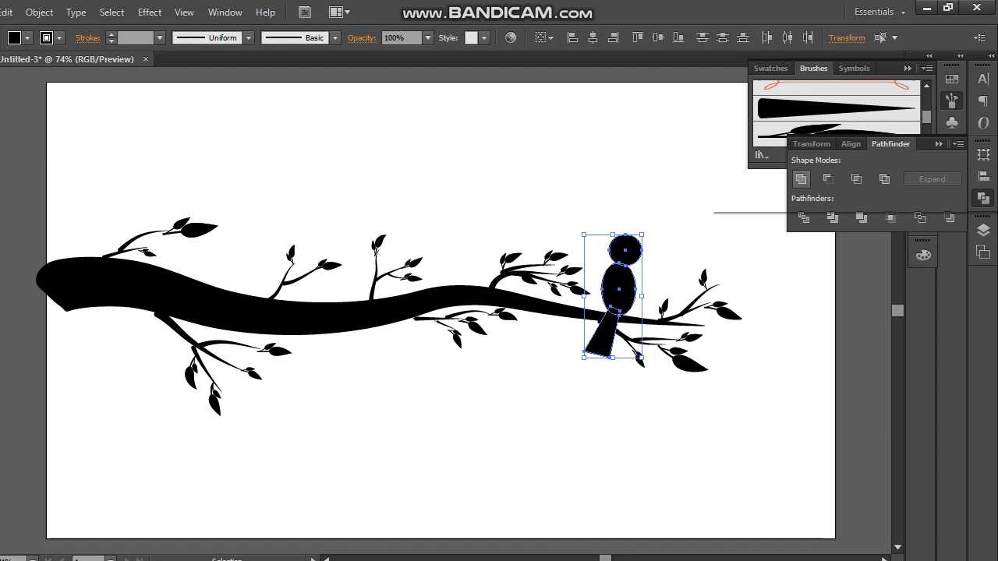
{"action": "left_click", "coordinate": [801, 178]}
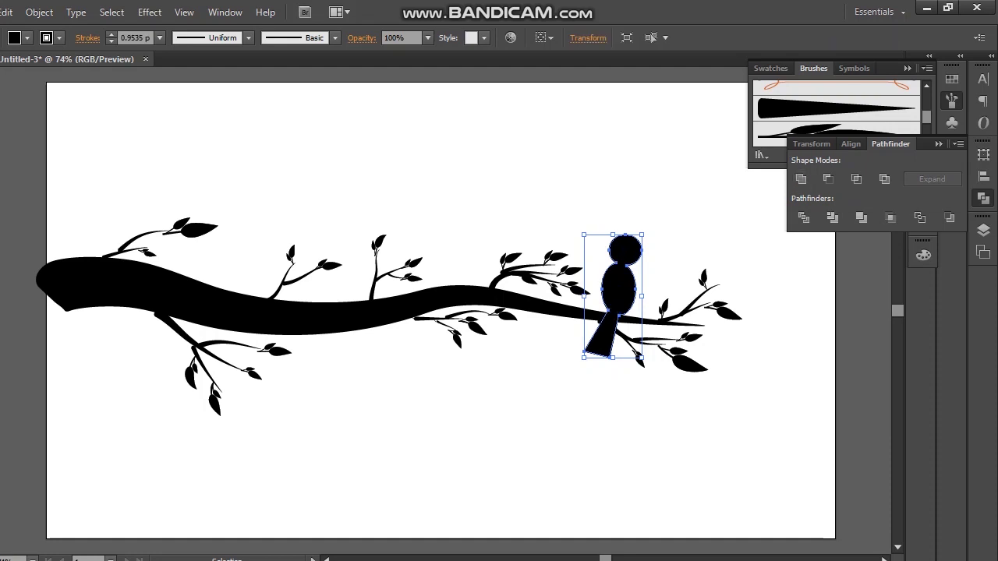
{"action": "key", "text": "ctrl+shift+a"}
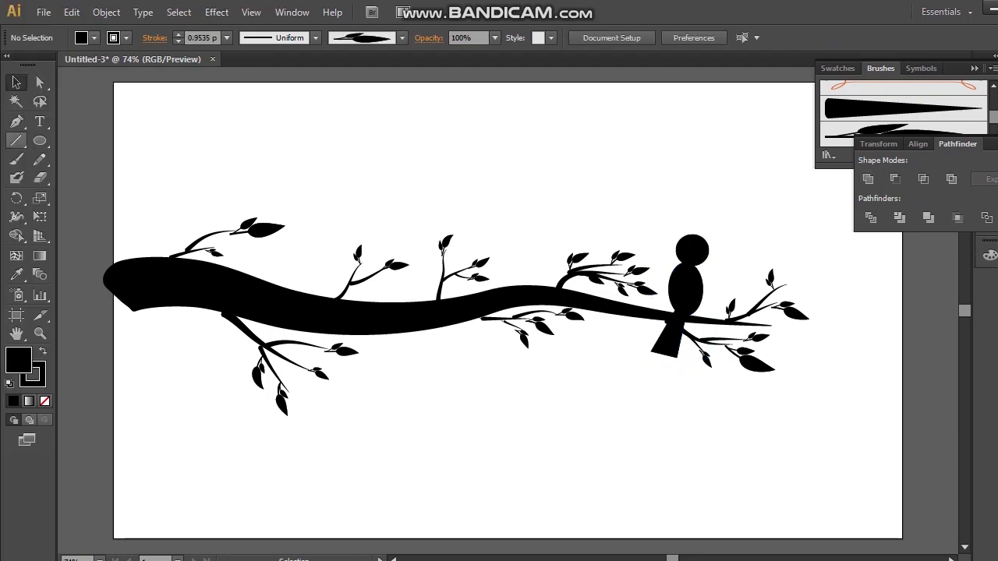
Step: Draw a tiny pointed beak with the Pen tool on the side of the bird's head facing the branch's thin end
{"action": "left_click", "coordinate": [17, 122]}
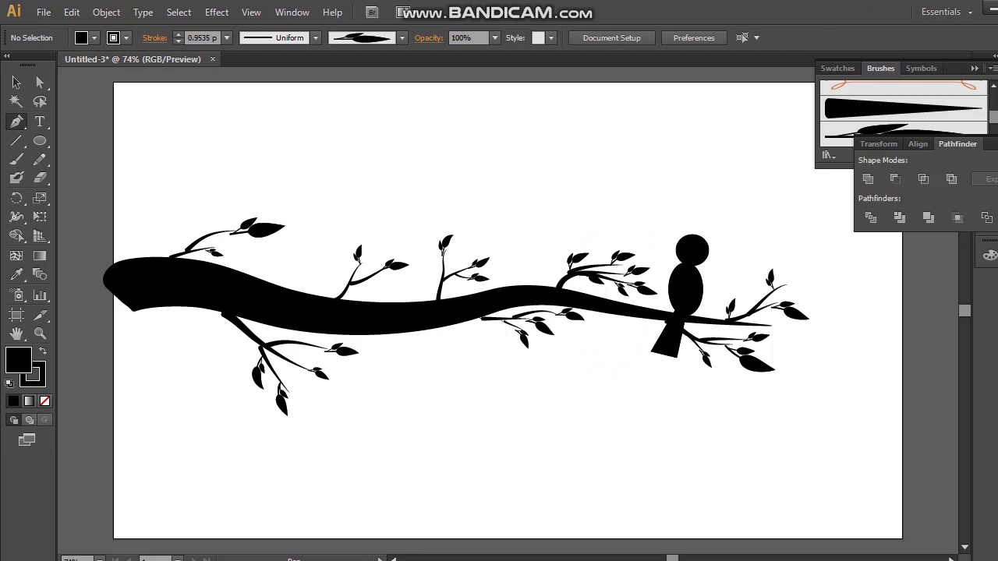
{"action": "left_click", "coordinate": [704, 252]}
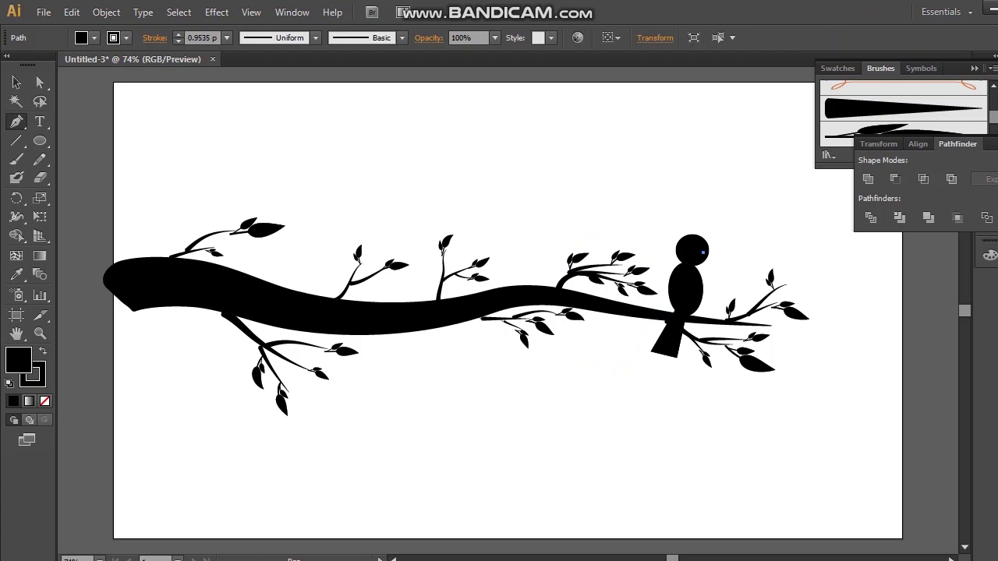
{"action": "left_click", "coordinate": [711, 257]}
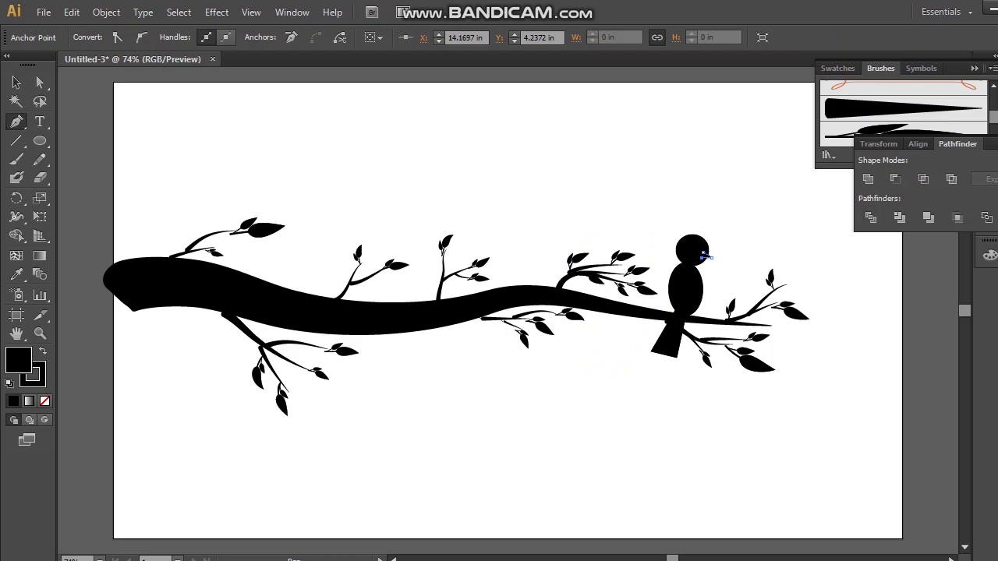
{"action": "left_click", "coordinate": [713, 252]}
{"action": "left_click", "coordinate": [16, 81]}
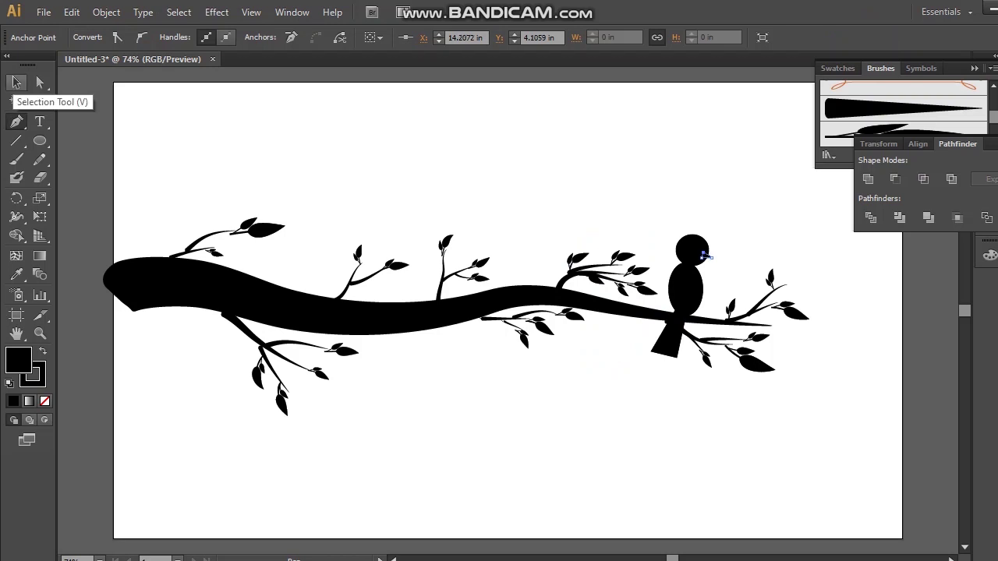
Step: Make a copy of the bird reflected across the vertical axis and position the two birds facing each other on the branch
{"action": "key", "text": "ctrl+a"}
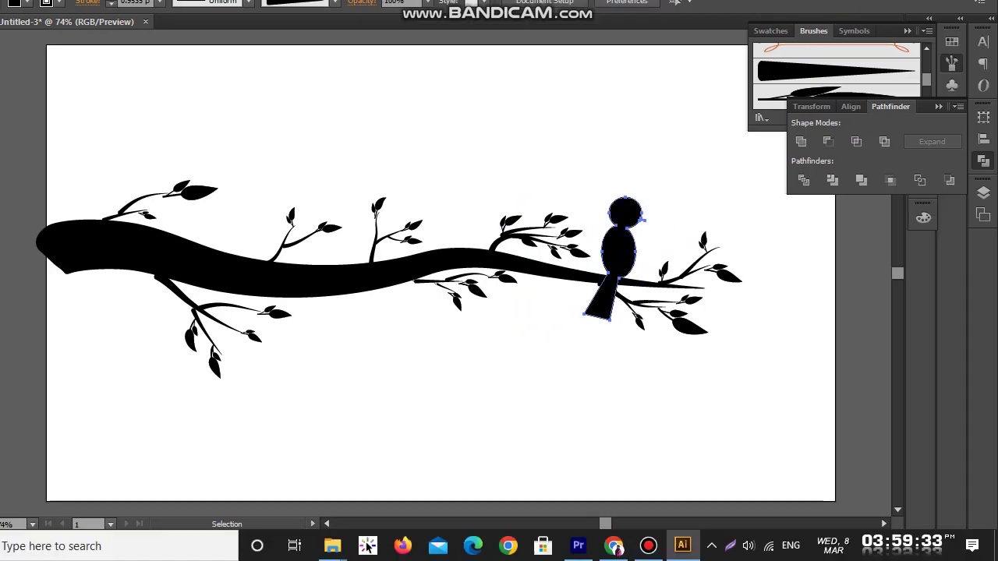
{"action": "right_click", "coordinate": [688, 295]}
{"action": "mouse_move", "coordinate": [671, 462]}
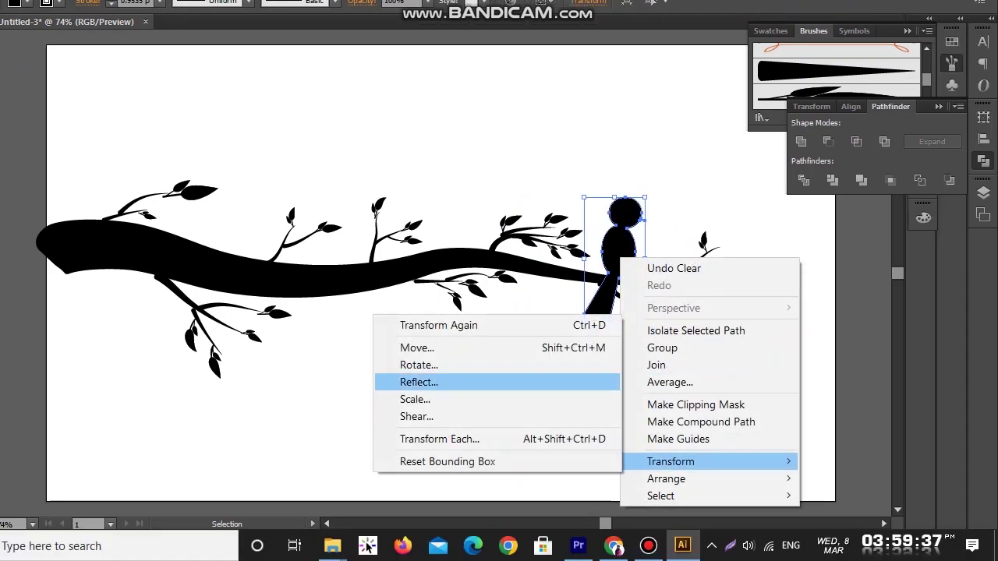
{"action": "left_click", "coordinate": [419, 382]}
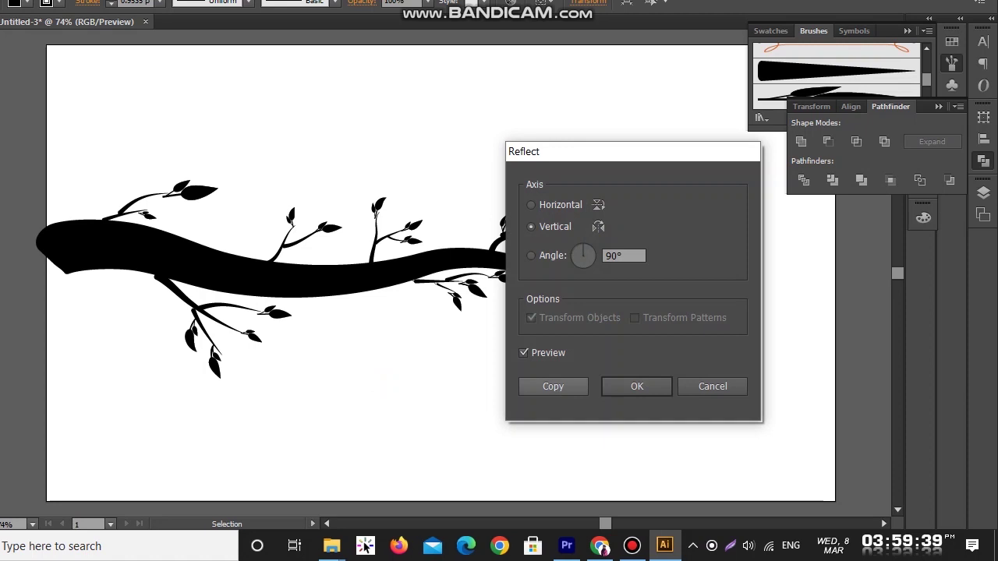
{"action": "key", "text": "Return"}
{"action": "left_click_drag", "start_coordinate": [612, 254], "coordinate": [671, 254]}
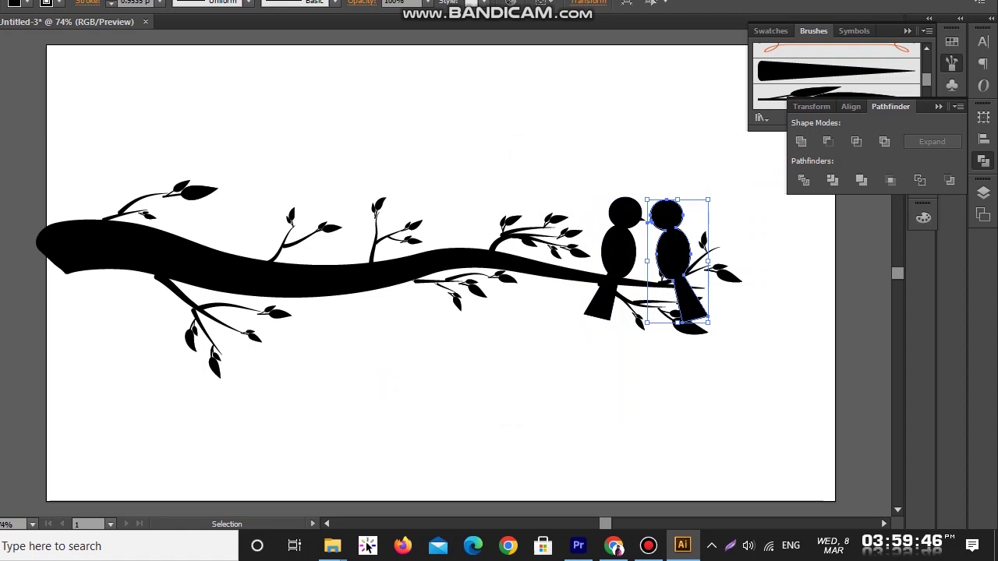
{"action": "mouse_move", "coordinate": [619, 254]}
{"action": "left_mouse_down"}
{"action": "mouse_move", "coordinate": [600, 244]}
{"action": "mouse_move", "coordinate": [636, 251]}
{"action": "left_mouse_up"}
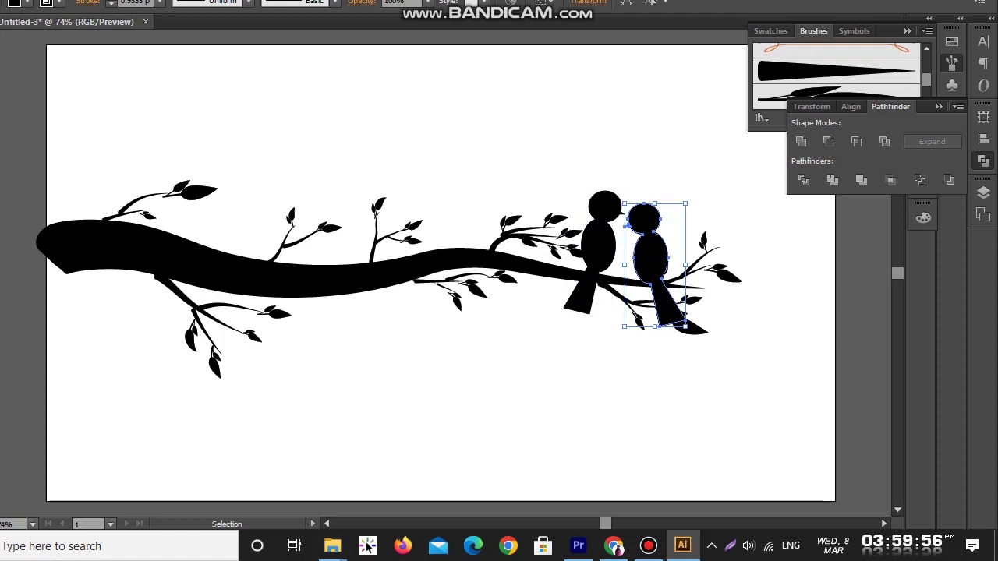
{"action": "left_click", "coordinate": [700, 187]}
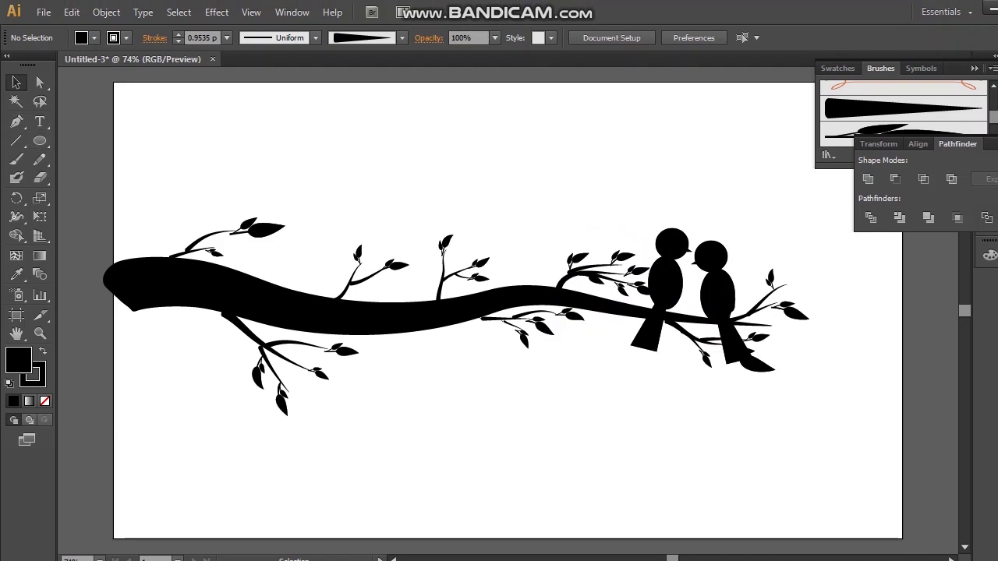
Step: Move the branch and birds below the artboard and draw a rectangle filled with medium blue covering the whole artboard
{"action": "left_click_drag", "start_coordinate": [154, 170], "coordinate": [813, 416]}
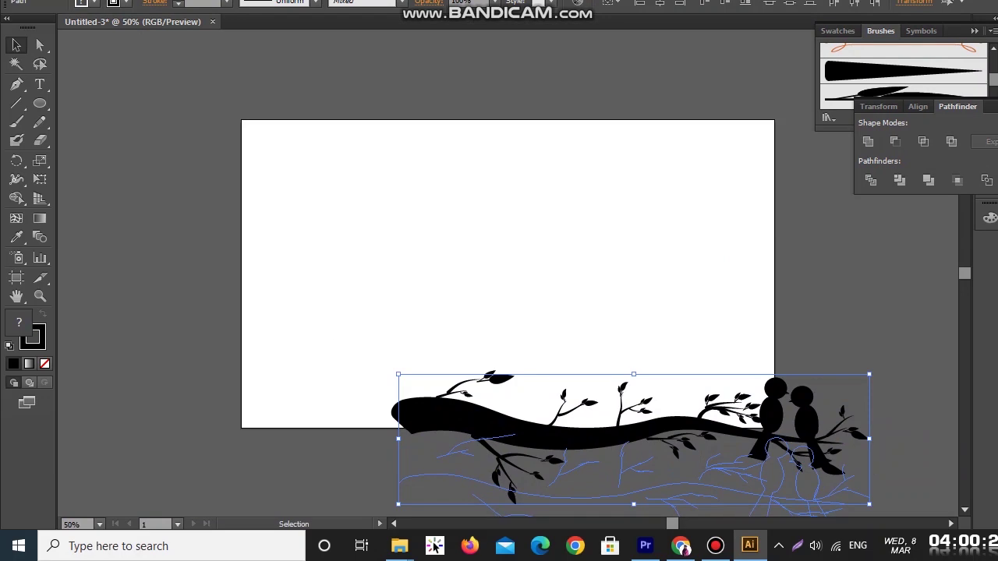
{"action": "left_click_drag", "start_coordinate": [530, 433], "coordinate": [531, 493]}
{"action": "left_click", "coordinate": [40, 103]}
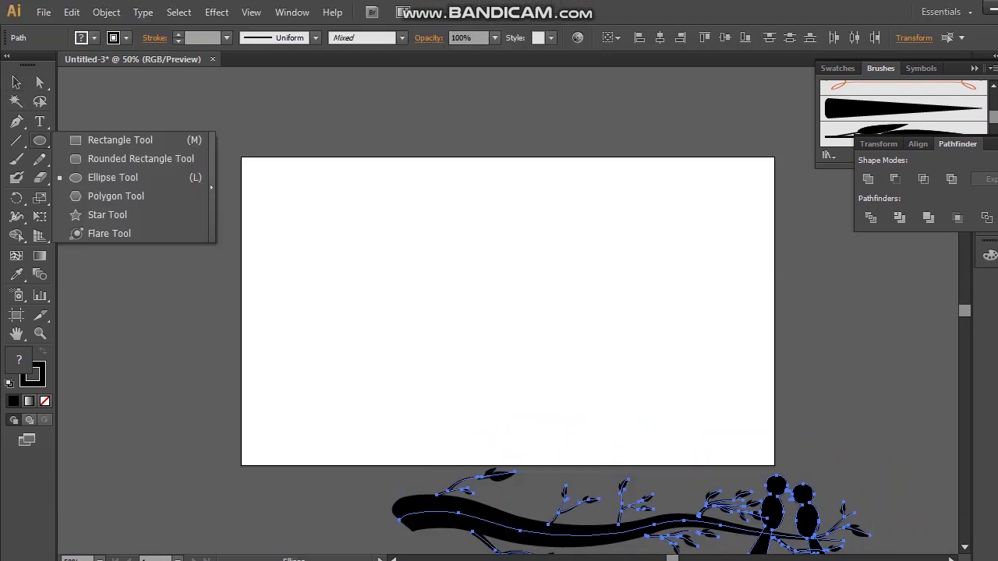
{"action": "left_click", "coordinate": [117, 140]}
{"action": "left_click_drag", "start_coordinate": [241, 158], "coordinate": [774, 465]}
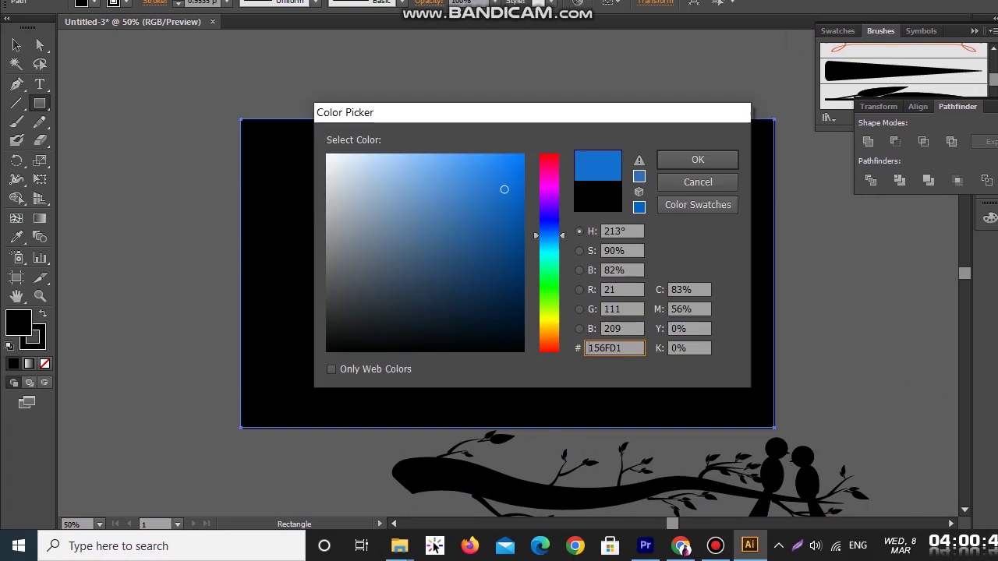
{"action": "left_click", "coordinate": [477, 199]}
{"action": "left_click", "coordinate": [691, 163]}
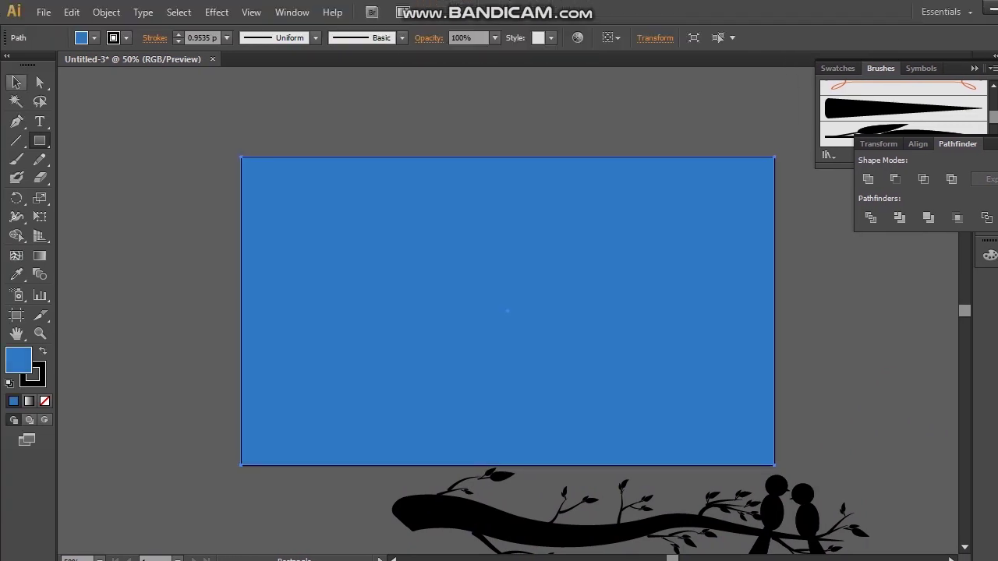
Step: Select the branch with both birds and move it onto the upper part of the blue background
{"action": "key", "text": "v"}
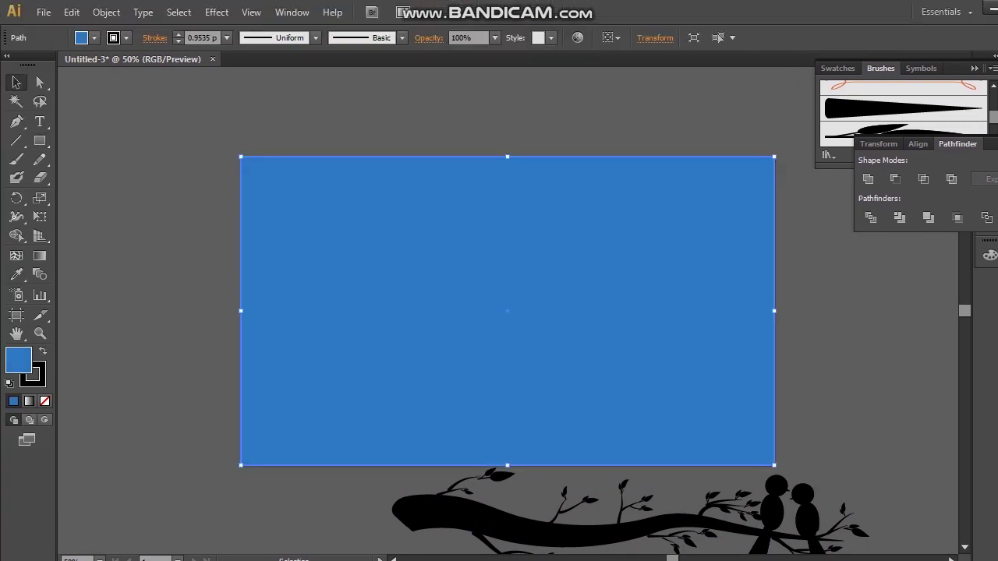
{"action": "left_click_drag", "start_coordinate": [335, 447], "coordinate": [873, 357]}
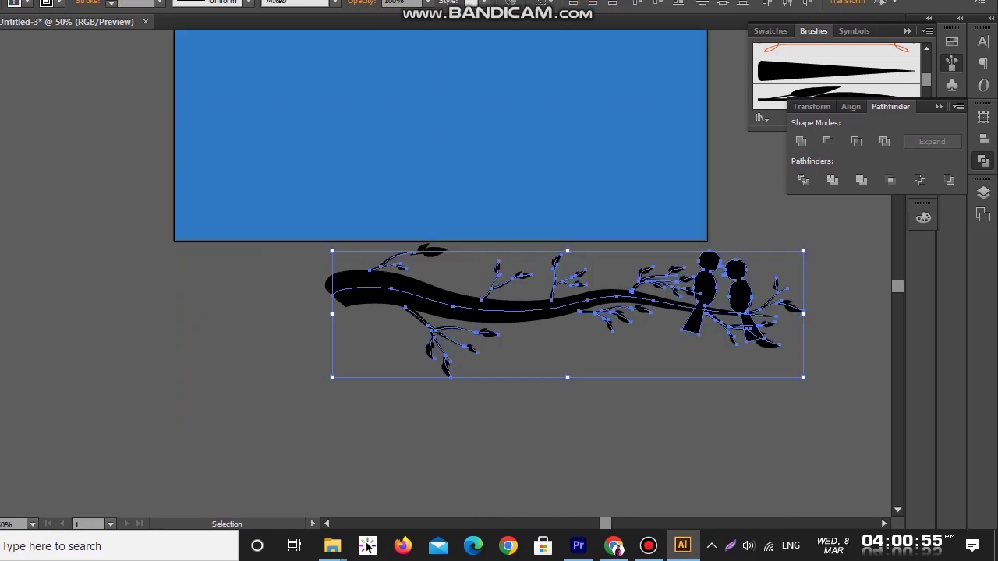
{"action": "left_click_drag", "start_coordinate": [740, 296], "coordinate": [573, 130]}
{"action": "left_click_drag", "start_coordinate": [272, 91], "coordinate": [277, 83]}
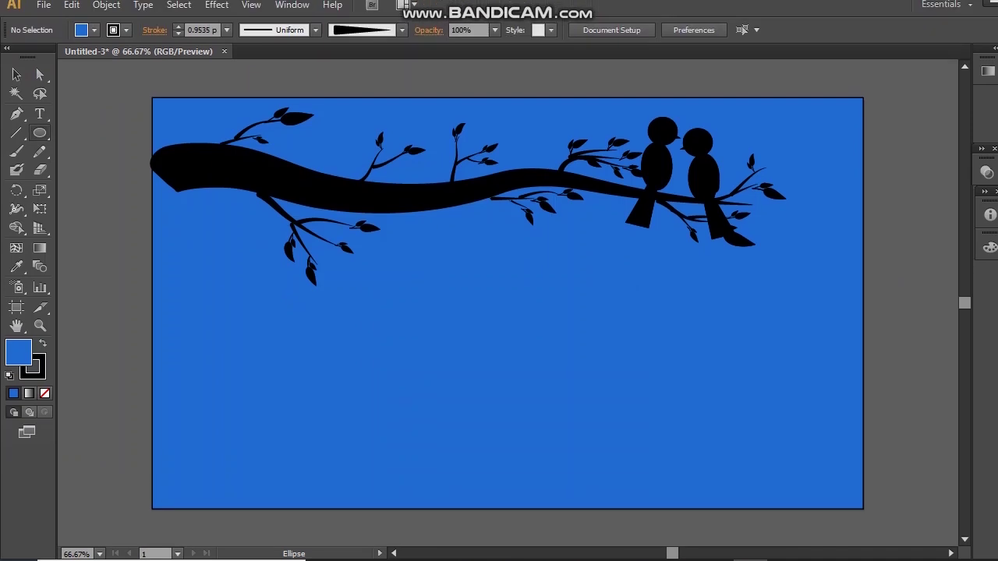
Step: Draw a large circle with the Ellipse tool below the branch and fill it with near-white F5FAFF as a moon
{"action": "left_click", "coordinate": [40, 133]}
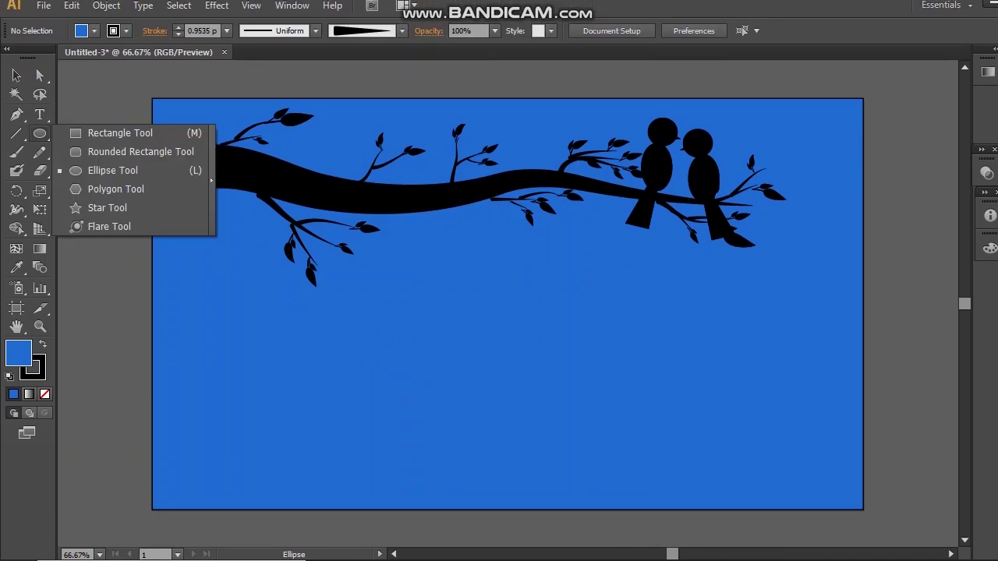
{"action": "left_click", "coordinate": [113, 170]}
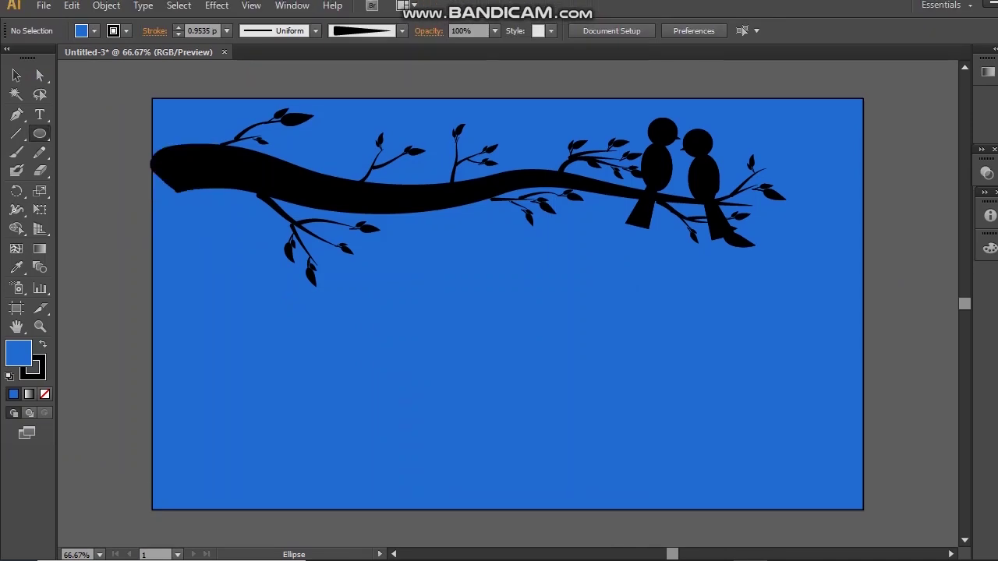
{"action": "left_click_drag", "start_coordinate": [475, 309], "coordinate": [656, 480]}
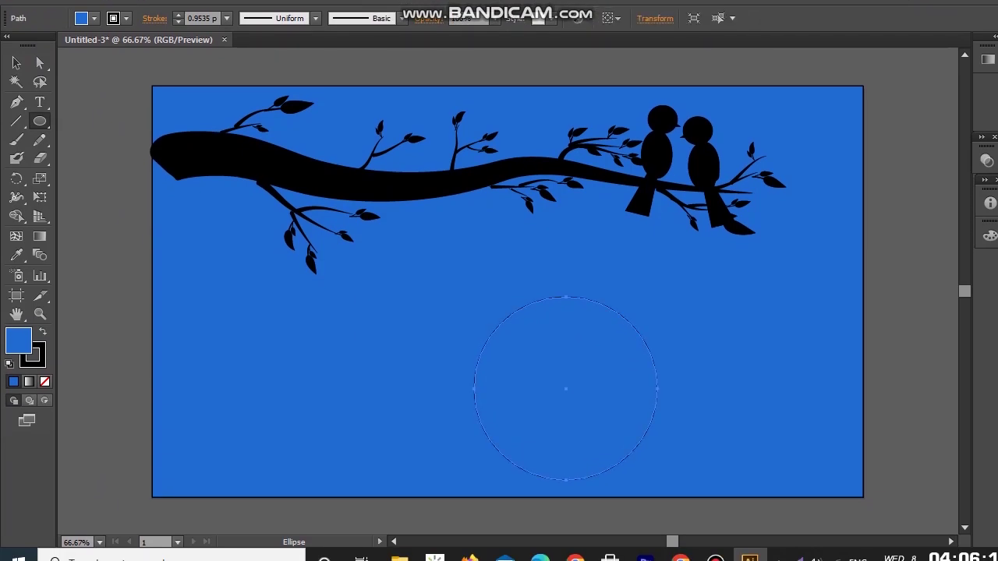
{"action": "double_click", "coordinate": [19, 341]}
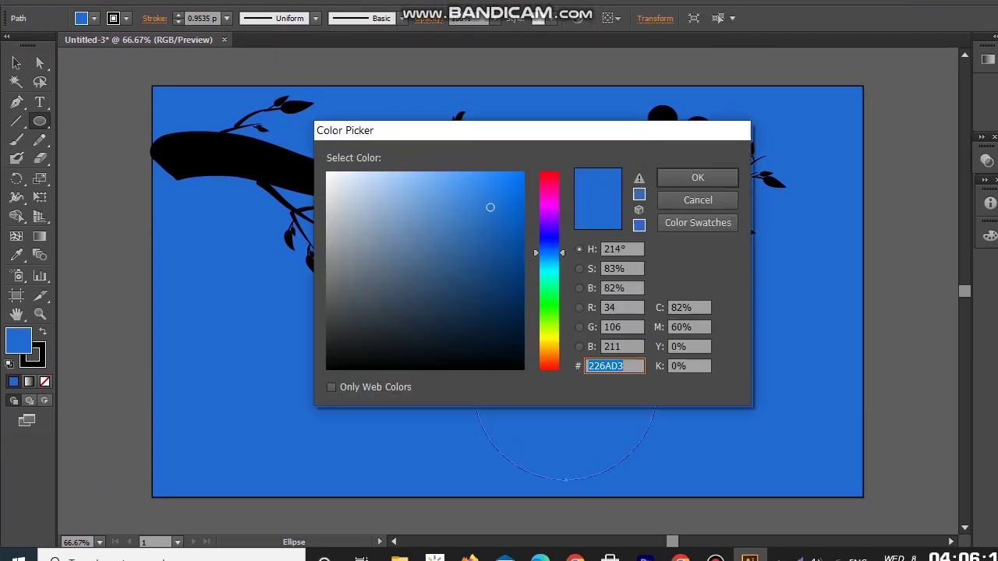
{"action": "left_click_drag", "start_coordinate": [338, 184], "coordinate": [334, 171]}
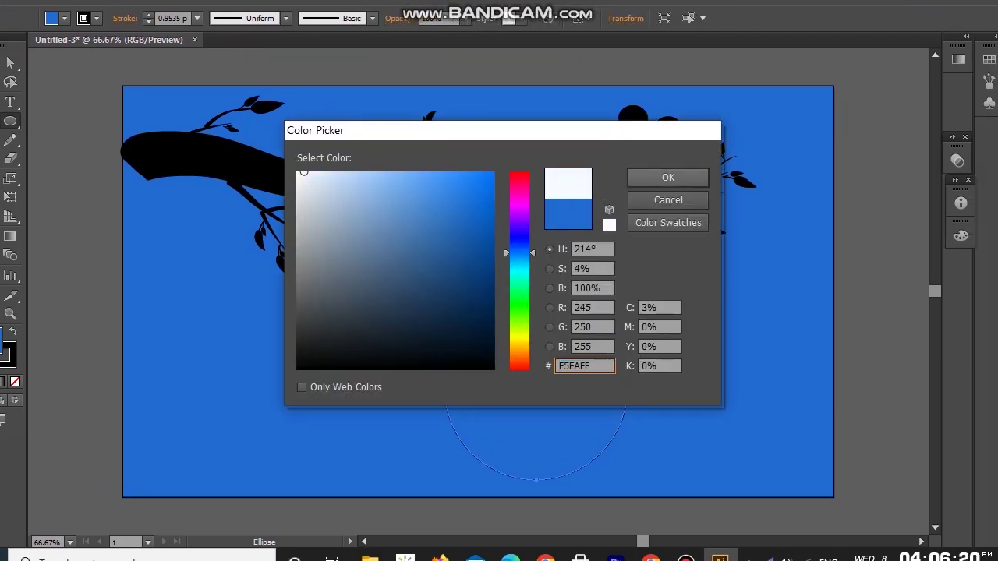
{"action": "left_click", "coordinate": [698, 177]}
{"action": "key", "text": "Return"}
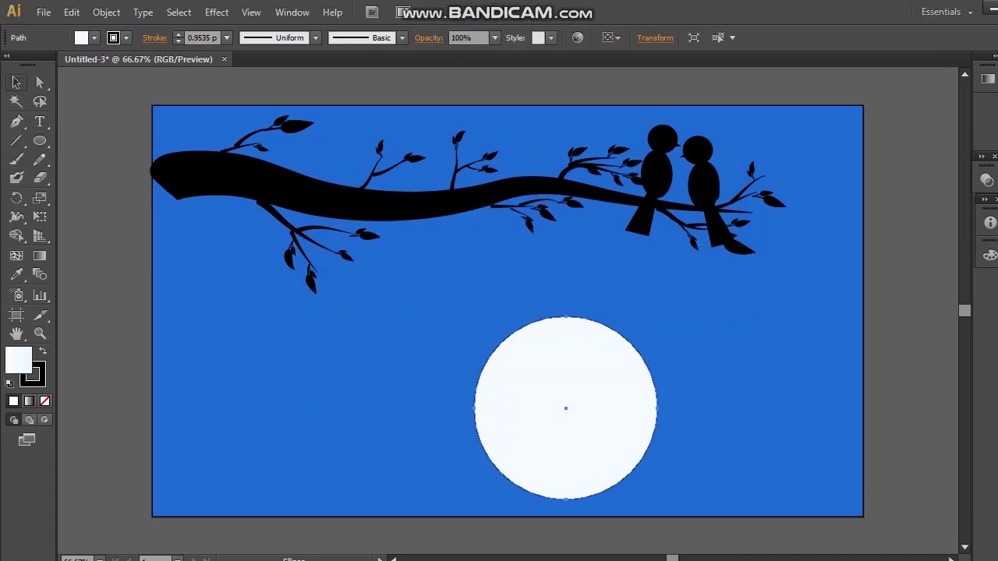
Step: Move the white moon up and right below the birds, and lower the branch group so the birds line up with the moon
{"action": "left_click", "coordinate": [15, 82]}
{"action": "left_click_drag", "start_coordinate": [566, 408], "coordinate": [640, 335]}
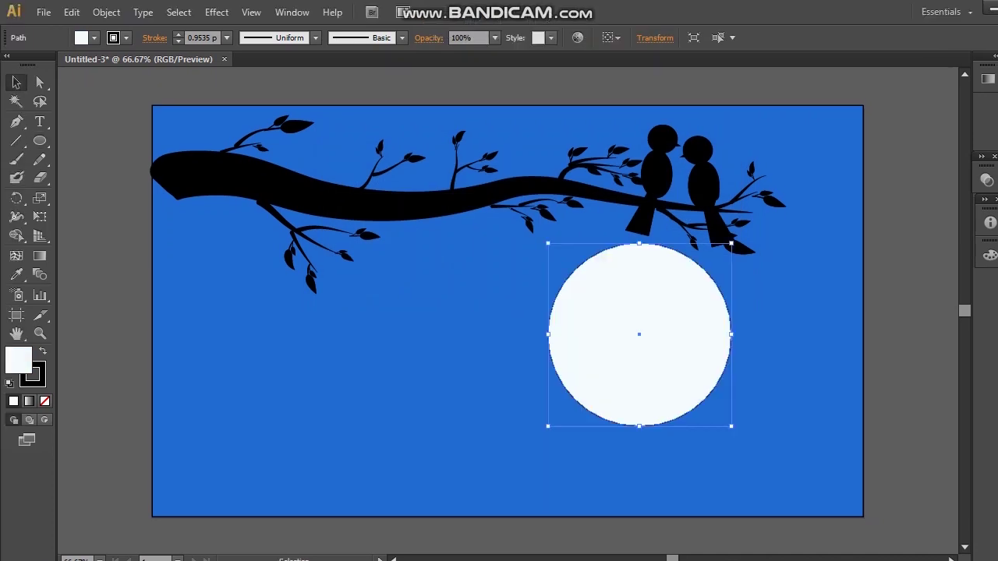
{"action": "left_click", "coordinate": [656, 177]}
{"action": "left_click_drag", "start_coordinate": [657, 178], "coordinate": [649, 315]}
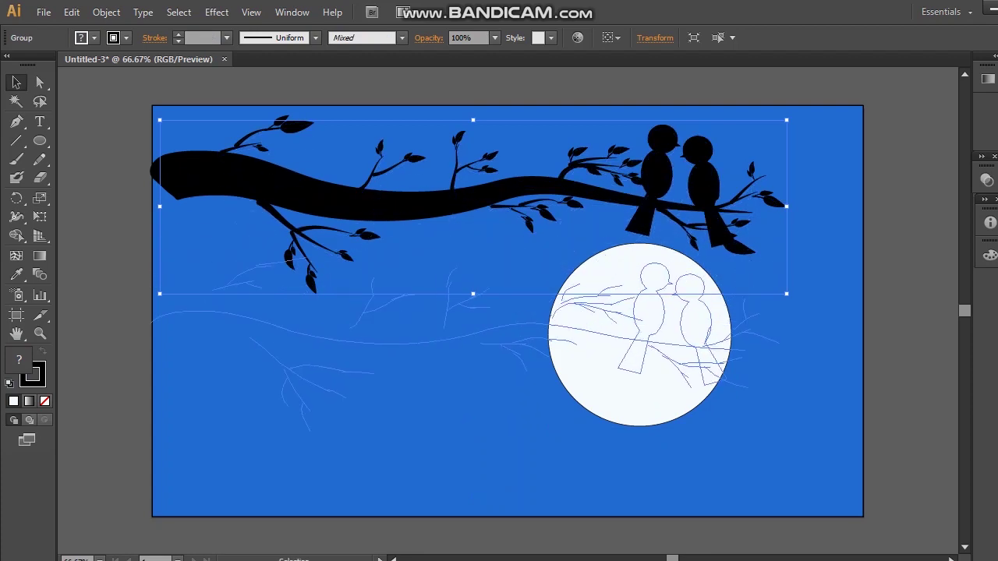
{"action": "left_click_drag", "start_coordinate": [344, 330], "coordinate": [343, 329]}
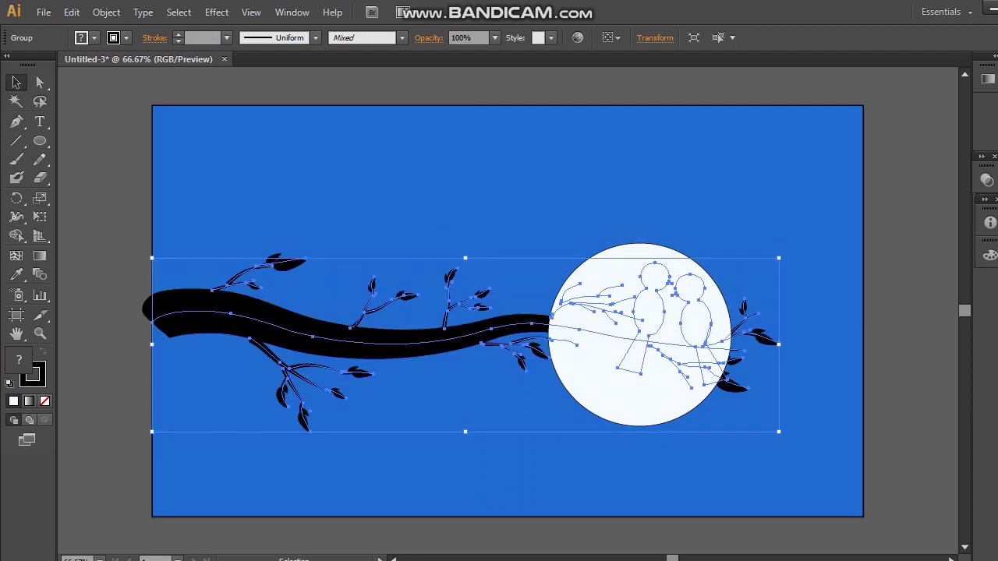
Step: Bring the branch and birds group to the front so it lies over the white moon, and deselect it
{"action": "right_click", "coordinate": [528, 322]}
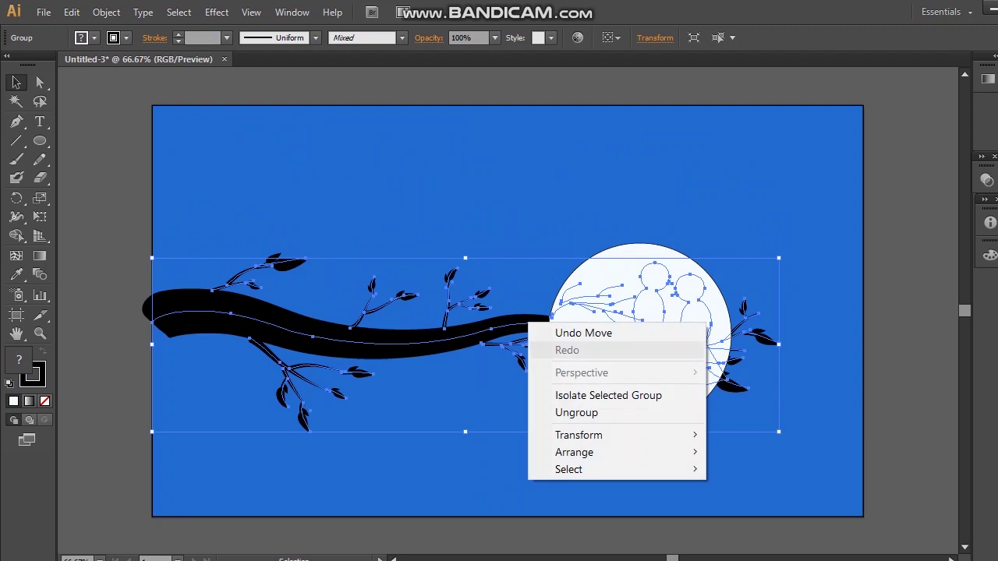
{"action": "mouse_move", "coordinate": [593, 453]}
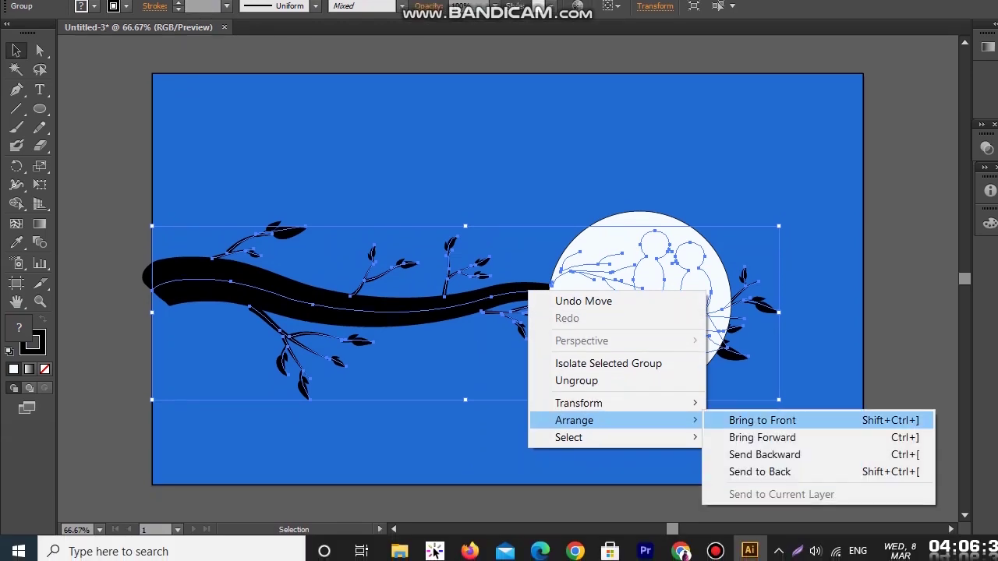
{"action": "left_click", "coordinate": [763, 420]}
{"action": "key", "text": "ctrl+shift+a"}
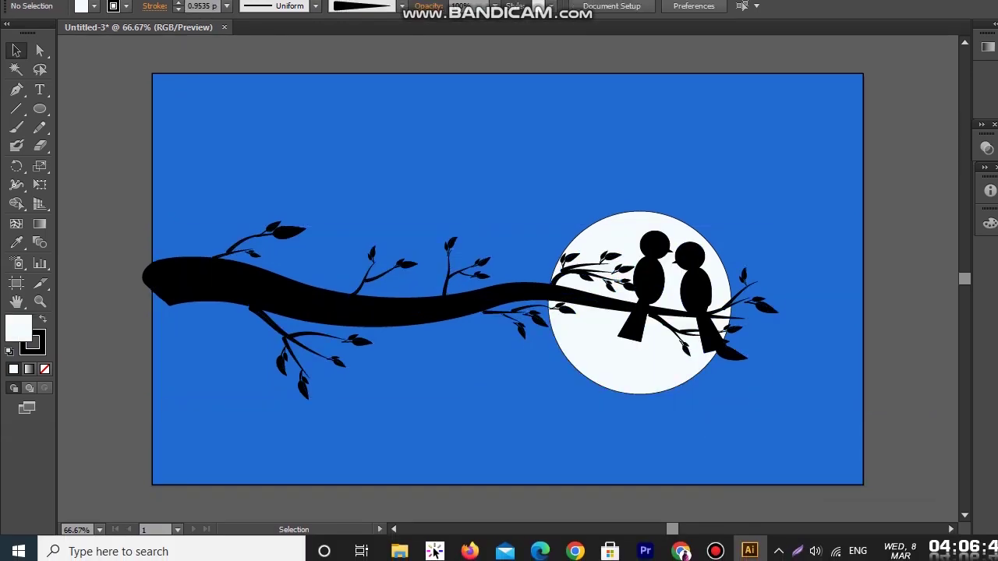
Step: Nudge the white moon to the right and slightly up until it is centred behind the two birds
{"action": "left_click", "coordinate": [608, 359]}
{"action": "key", "text": "Right"}
{"action": "key", "text": "Right"}
{"action": "key", "text": "Right"}
{"action": "key", "text": "Right"}
{"action": "key", "text": "Right"}
{"action": "key", "text": "Right"}
{"action": "key", "text": "Right"}
{"action": "key", "text": "Right"}
{"action": "key", "text": "Right"}
{"action": "key", "text": "Right"}
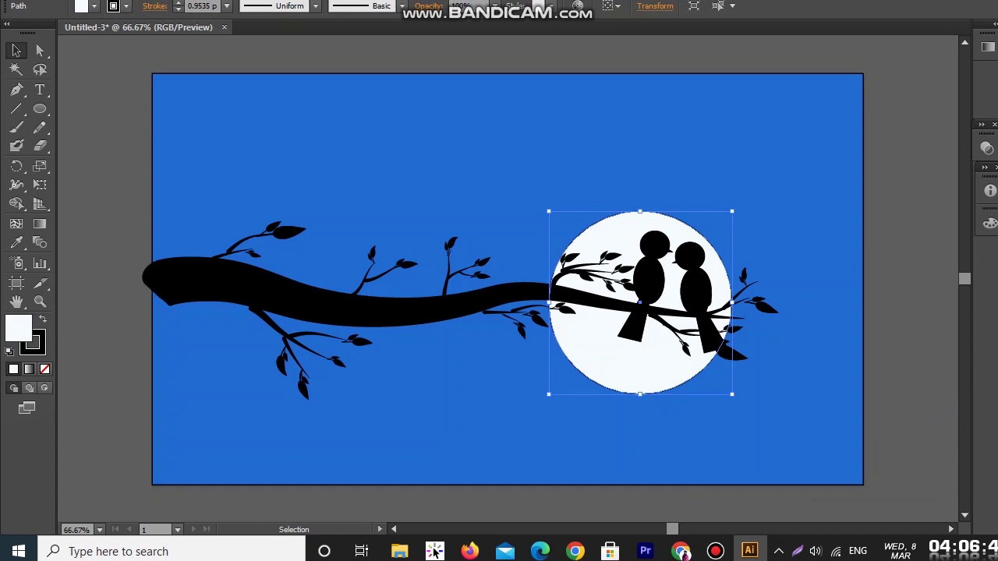
{"action": "key", "text": "Right"}
{"action": "key", "text": "Right"}
{"action": "key", "text": "Right"}
{"action": "key", "text": "Right"}
{"action": "key", "text": "Right"}
{"action": "key", "text": "Right"}
{"action": "key", "text": "Right"}
{"action": "key", "text": "Right"}
{"action": "key", "text": "Right"}
{"action": "key", "text": "Right"}
{"action": "key", "text": "Right"}
{"action": "key", "text": "Right"}
{"action": "key", "text": "Right"}
{"action": "key", "text": "Right"}
{"action": "key", "text": "Right"}
{"action": "key", "text": "Right"}
{"action": "key", "text": "Right"}
{"action": "key", "text": "Right"}
{"action": "key", "text": "Right"}
{"action": "key", "text": "Right"}
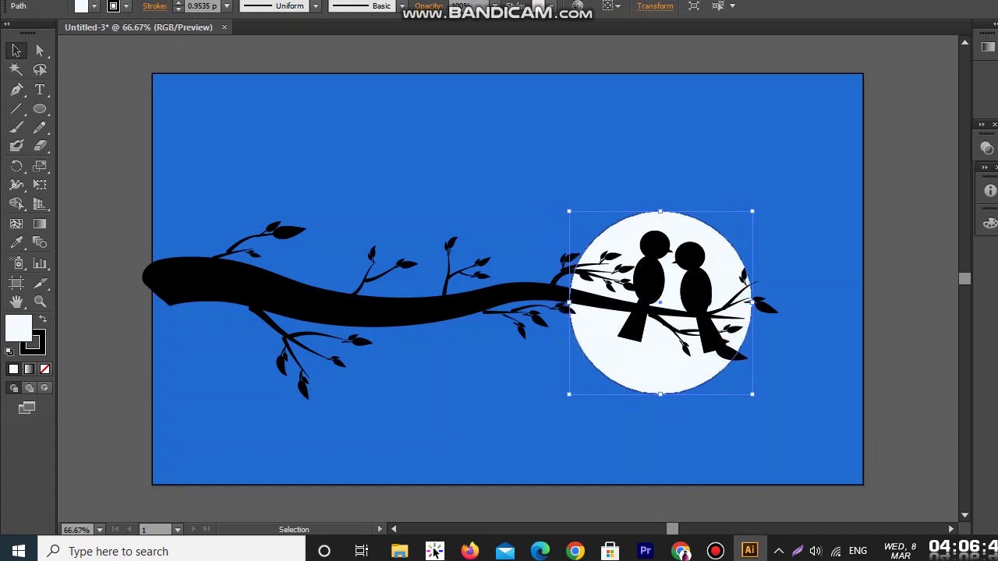
{"action": "key", "text": "Right"}
{"action": "key", "text": "Right"}
{"action": "key", "text": "Right"}
{"action": "key", "text": "Right"}
{"action": "key", "text": "Right"}
{"action": "key", "text": "Right"}
{"action": "key", "text": "Right"}
{"action": "key", "text": "Right"}
{"action": "key", "text": "Right"}
{"action": "key", "text": "Right"}
{"action": "key", "text": "Up"}
{"action": "key", "text": "Up"}
{"action": "key", "text": "Up"}
{"action": "key", "text": "Up"}
{"action": "key", "text": "Up"}
{"action": "key", "text": "Up"}
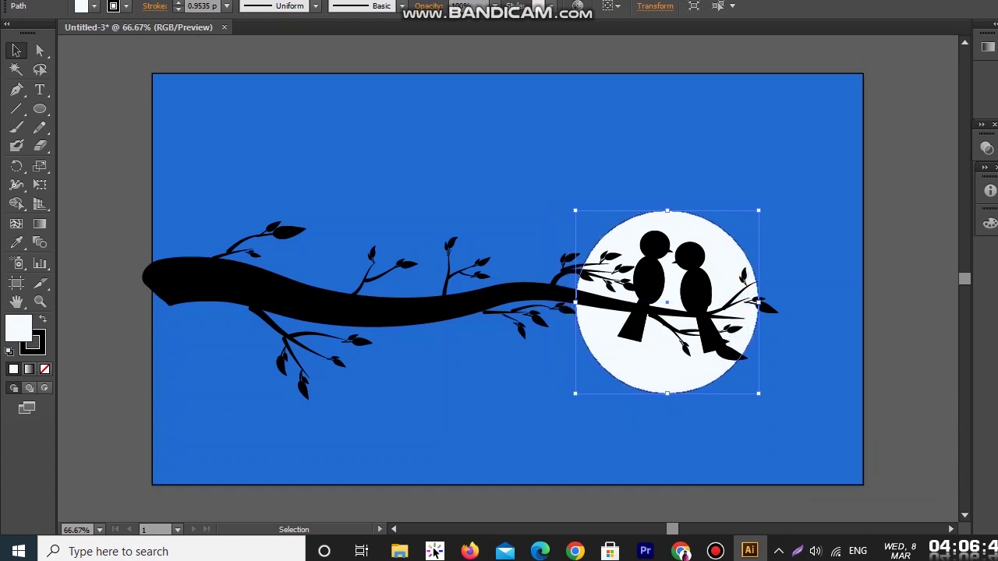
{"action": "key", "text": "Up"}
{"action": "key", "text": "Up"}
{"action": "key", "text": "Up"}
{"action": "key", "text": "Up"}
{"action": "key", "text": "Up"}
{"action": "key", "text": "Up"}
{"action": "key", "text": "Up"}
{"action": "key", "text": "Up"}
{"action": "key", "text": "Up"}
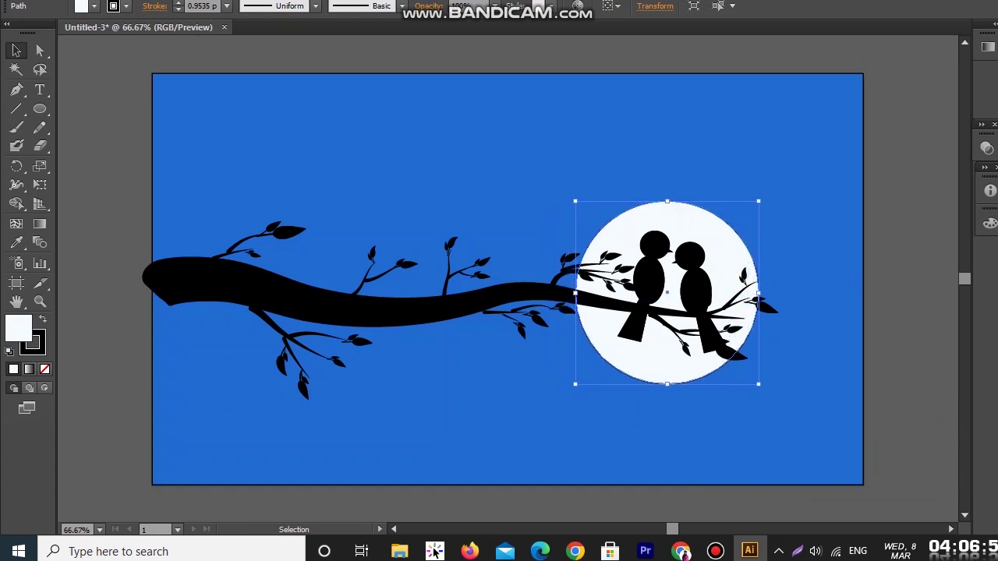
{"action": "key", "text": "Right"}
{"action": "key", "text": "Right"}
{"action": "key", "text": "Right"}
{"action": "key", "text": "Right"}
{"action": "key", "text": "Right"}
{"action": "key", "text": "Right"}
{"action": "key", "text": "Right"}
{"action": "key", "text": "Right"}
{"action": "key", "text": "Right"}
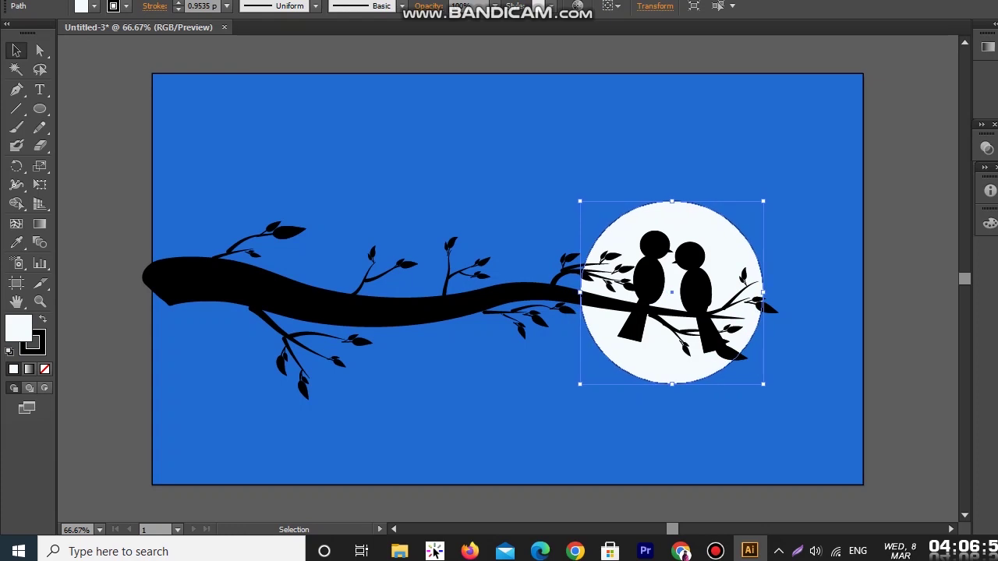
{"action": "key", "text": "Right"}
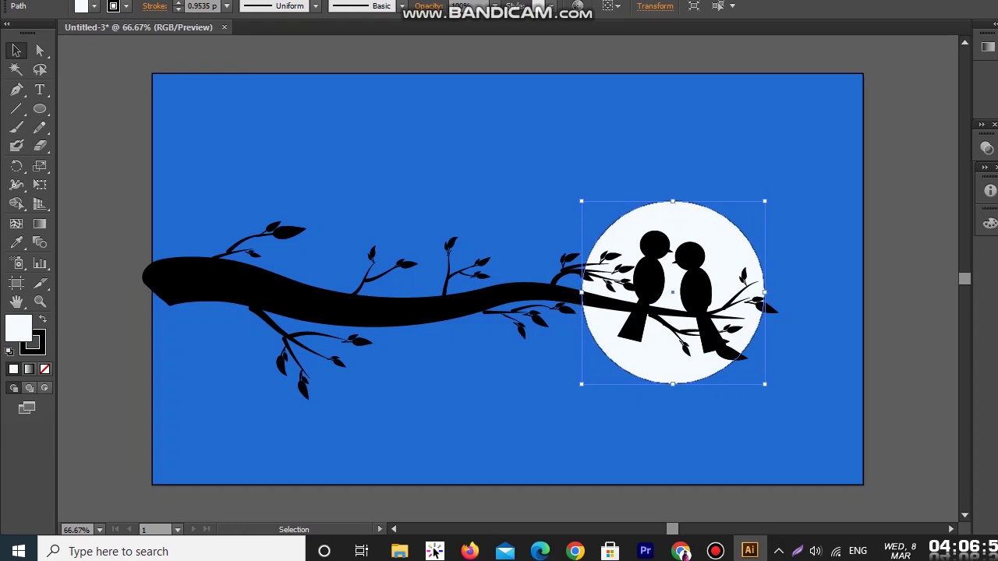
{"action": "key", "text": "ctrl+shift+a"}
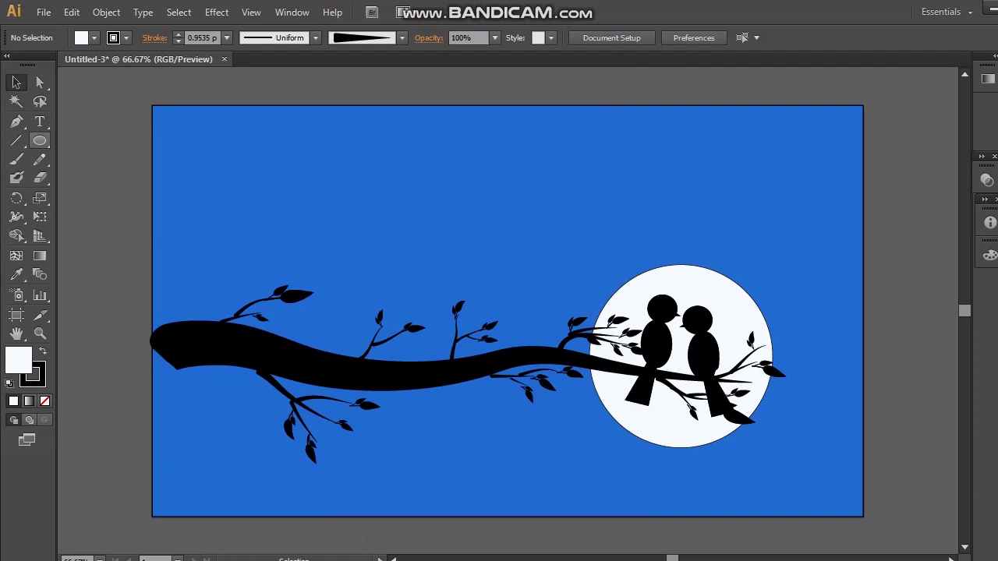
Step: Draw a small near-white circle above the thick end of the branch and duplicate it into an overlapping cloud-shaped cluster of eight circles
{"action": "left_click", "coordinate": [40, 109]}
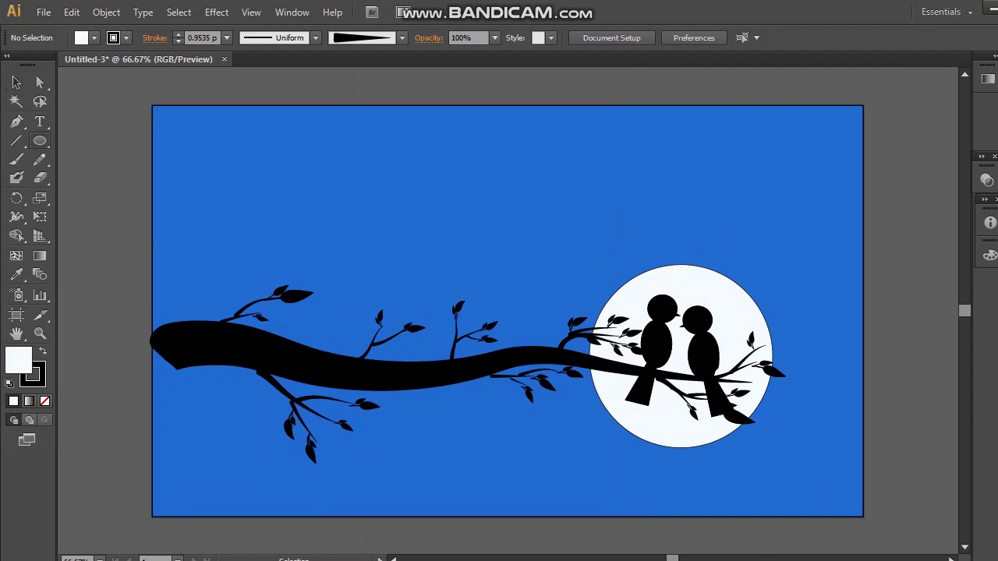
{"action": "left_click", "coordinate": [112, 177]}
{"action": "left_click_drag", "start_coordinate": [212, 179], "coordinate": [248, 214]}
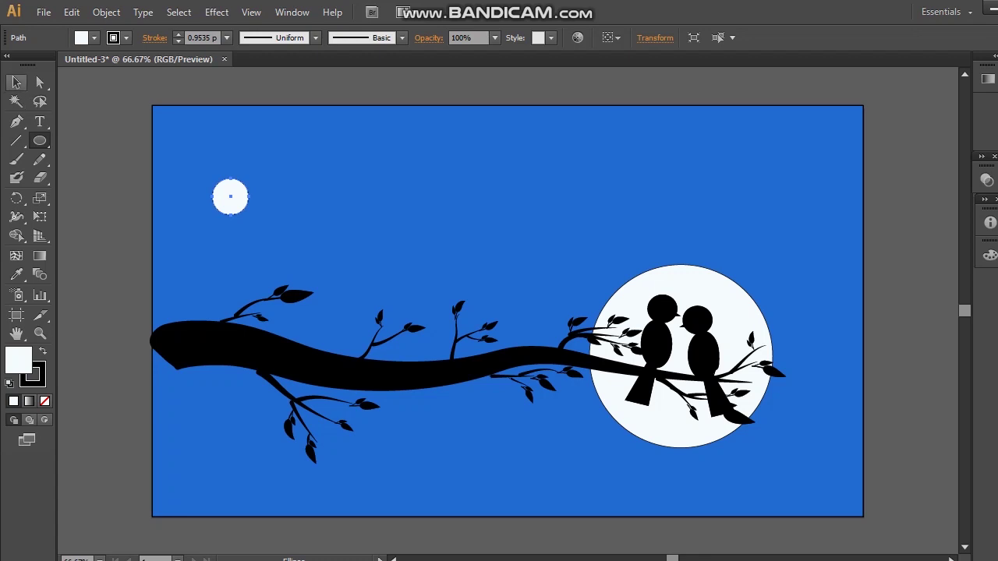
{"action": "key", "text": "v"}
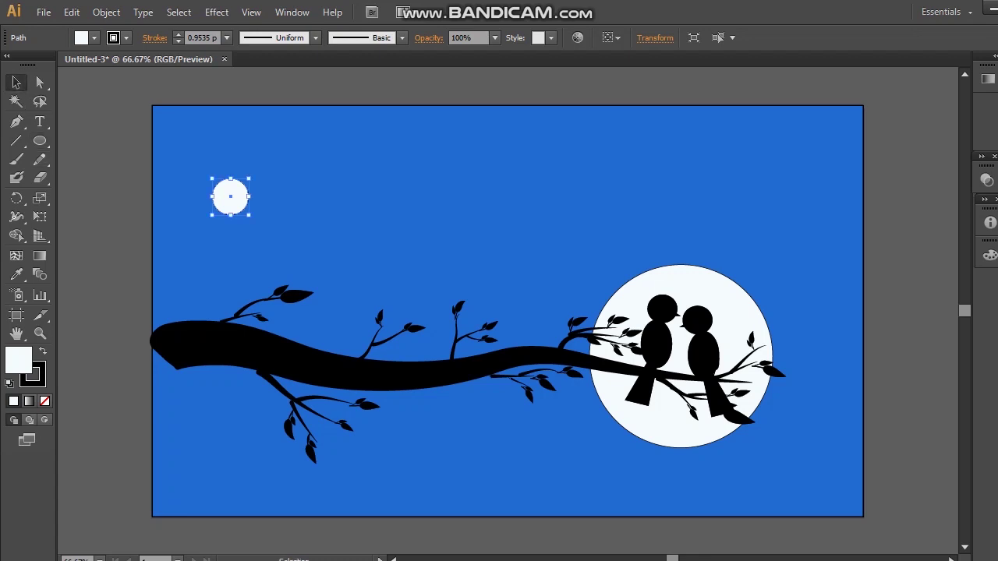
{"action": "left_click_drag", "start_coordinate": [231, 197], "coordinate": [316, 205], "text": "alt"}
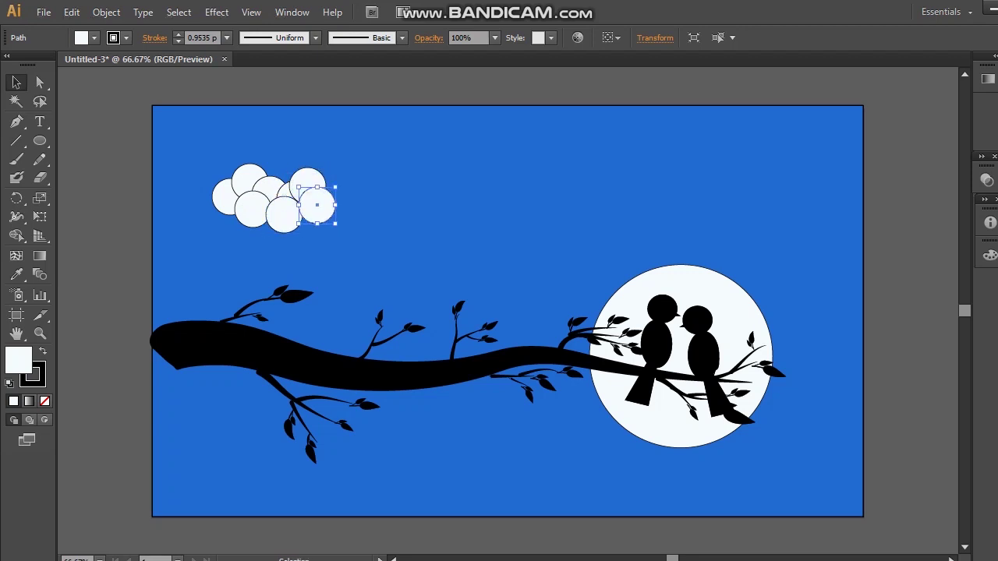
Step: Unite the clustered circles into one cloud with Pathfinder and place two copies across the sky, one in the middle and one above the moon
{"action": "left_click_drag", "start_coordinate": [205, 166], "coordinate": [332, 224]}
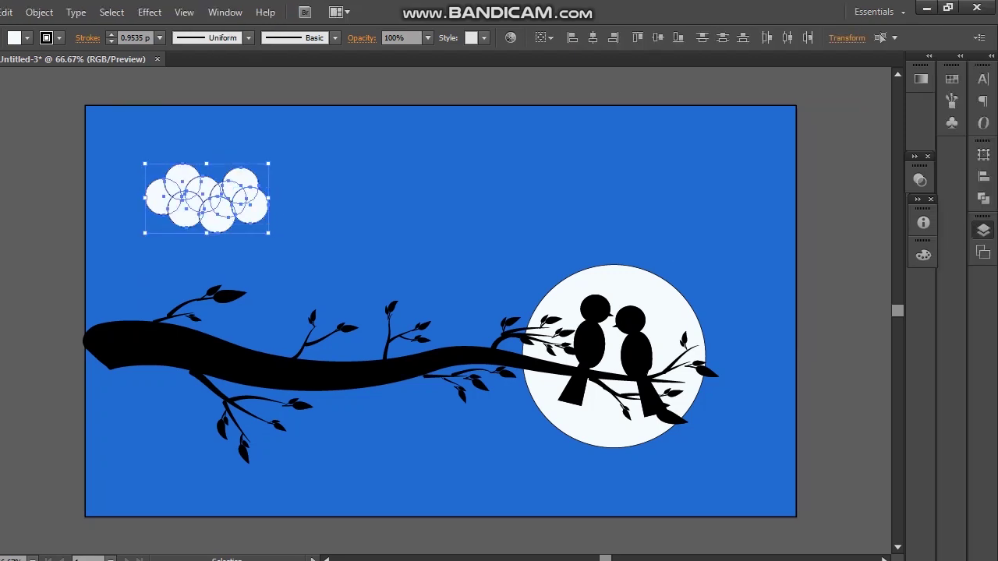
{"action": "left_click", "coordinate": [983, 198]}
{"action": "left_click", "coordinate": [801, 179]}
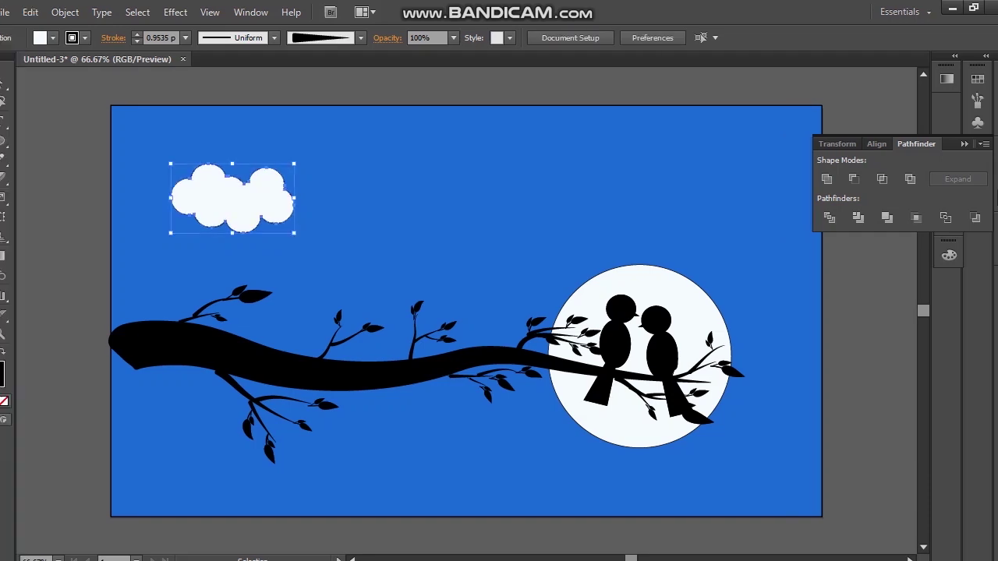
{"action": "left_click_drag", "start_coordinate": [233, 198], "coordinate": [703, 222], "text": "alt"}
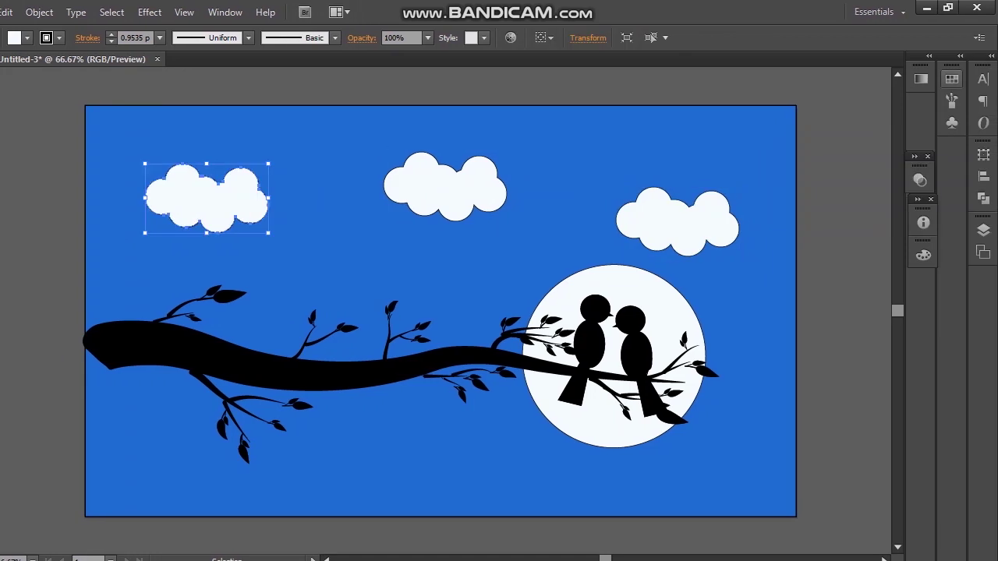
Step: Fill the leftmost cloud with a linear blue-to-white gradient at 0° and remove its stroke
{"action": "key", "text": "ctrl+F9"}
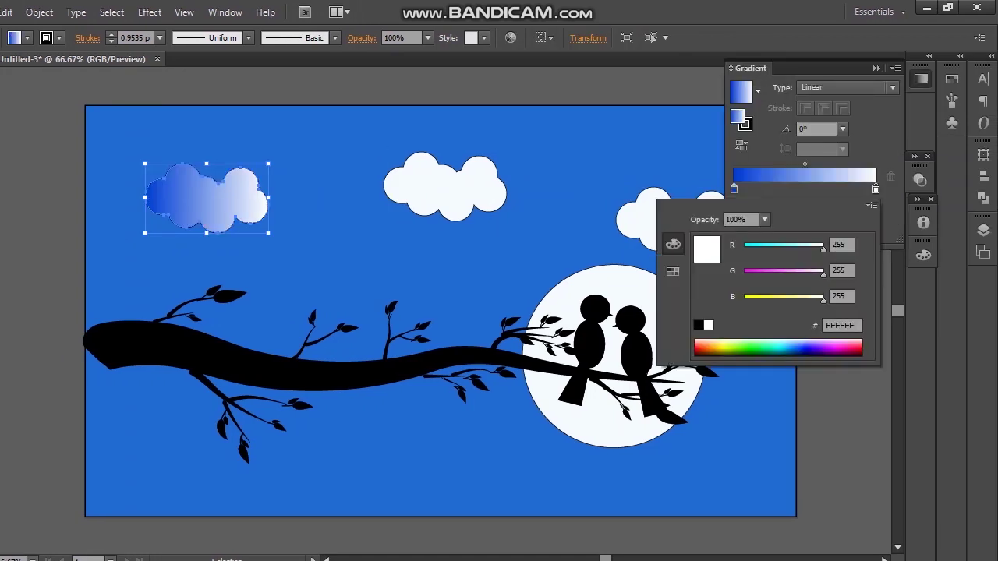
{"action": "key", "text": "Escape"}
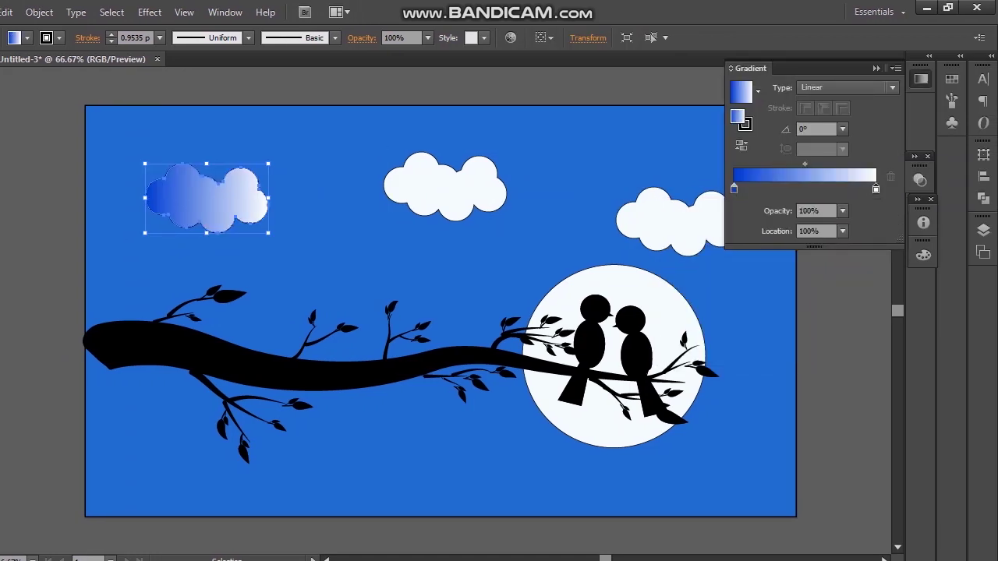
{"action": "left_click", "coordinate": [495, 265]}
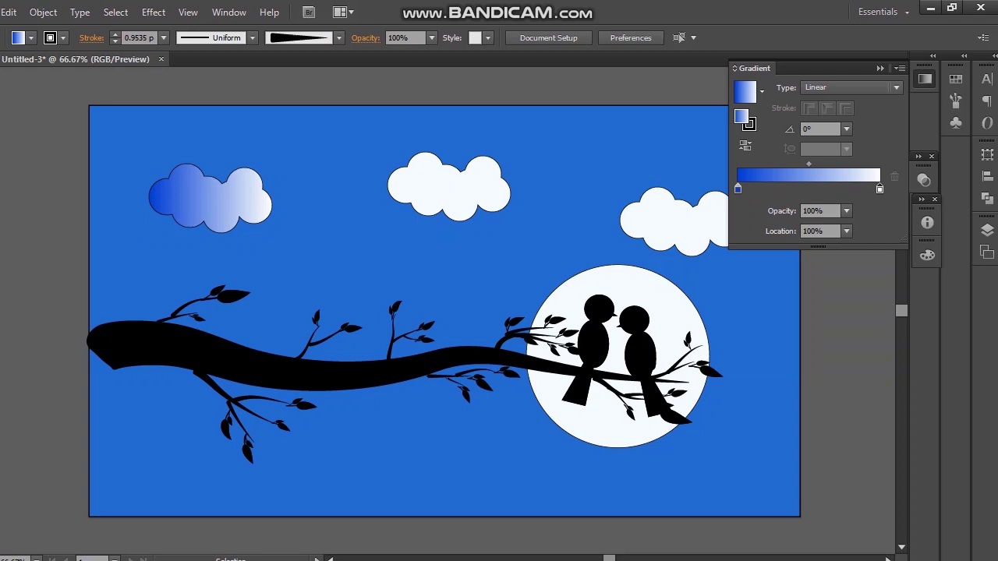
{"action": "left_click", "coordinate": [209, 199]}
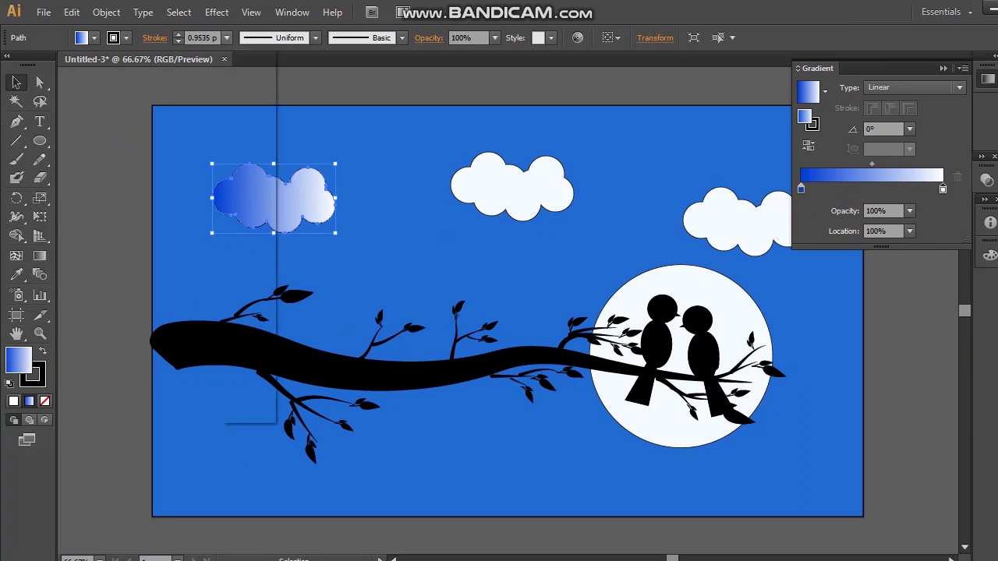
{"action": "left_click", "coordinate": [227, 38]}
{"action": "left_click", "coordinate": [246, 53]}
{"action": "left_click", "coordinate": [179, 42]}
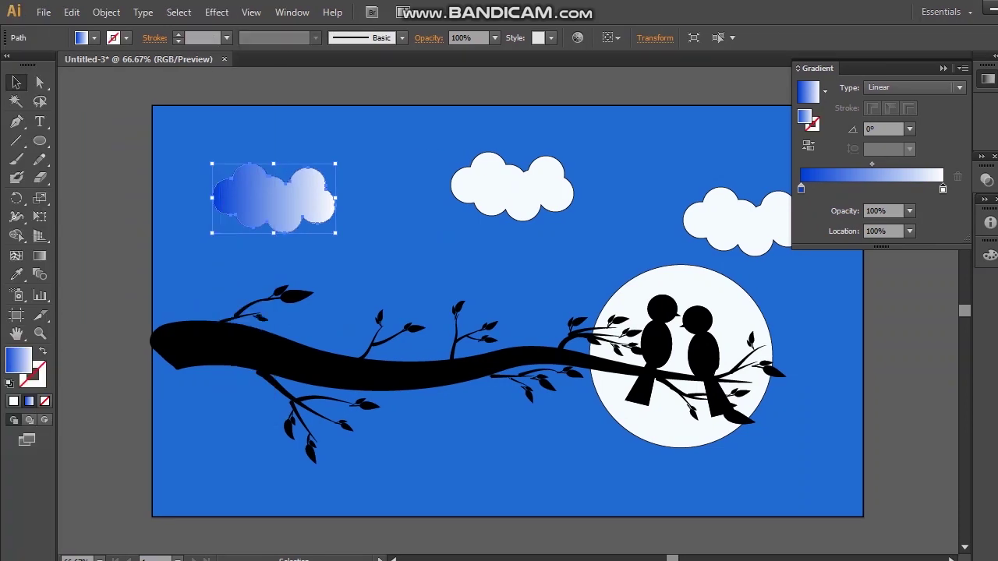
Step: Copy the leftmost cloud's gradient fill and strokeless look to the middle cloud with the Eyedropper
{"action": "left_click", "coordinate": [375, 144]}
{"action": "left_click", "coordinate": [511, 187]}
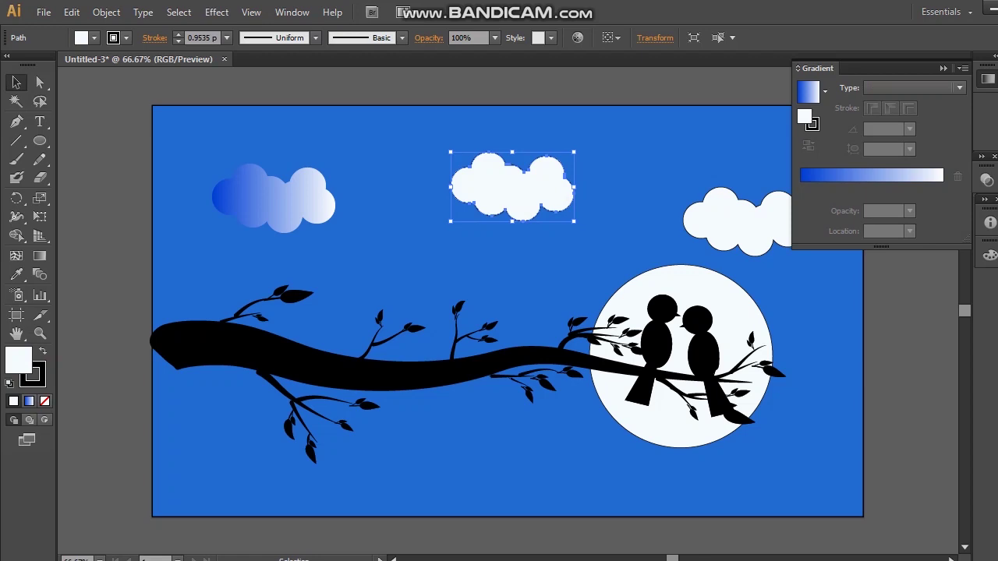
{"action": "left_click", "coordinate": [17, 275]}
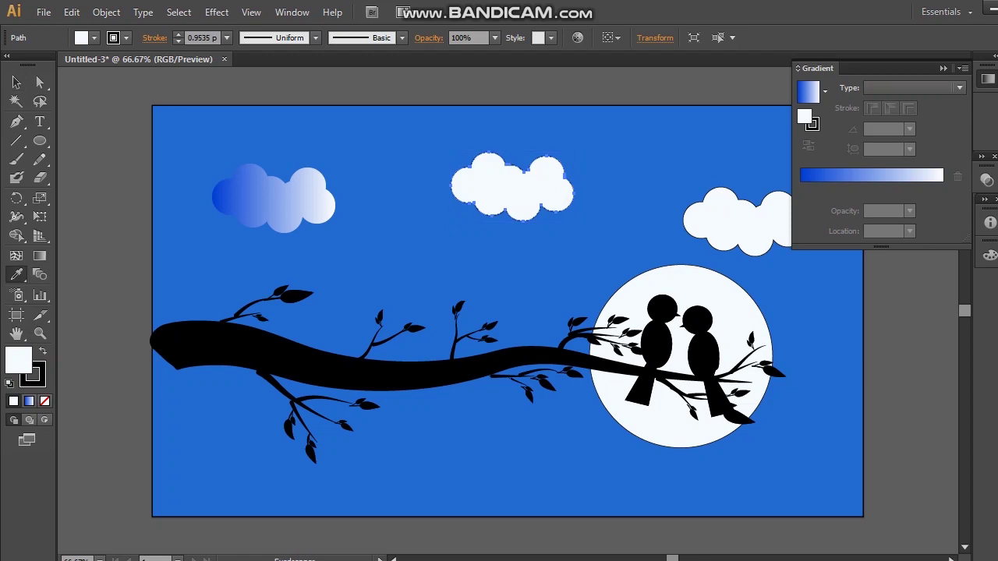
{"action": "left_click", "coordinate": [273, 199]}
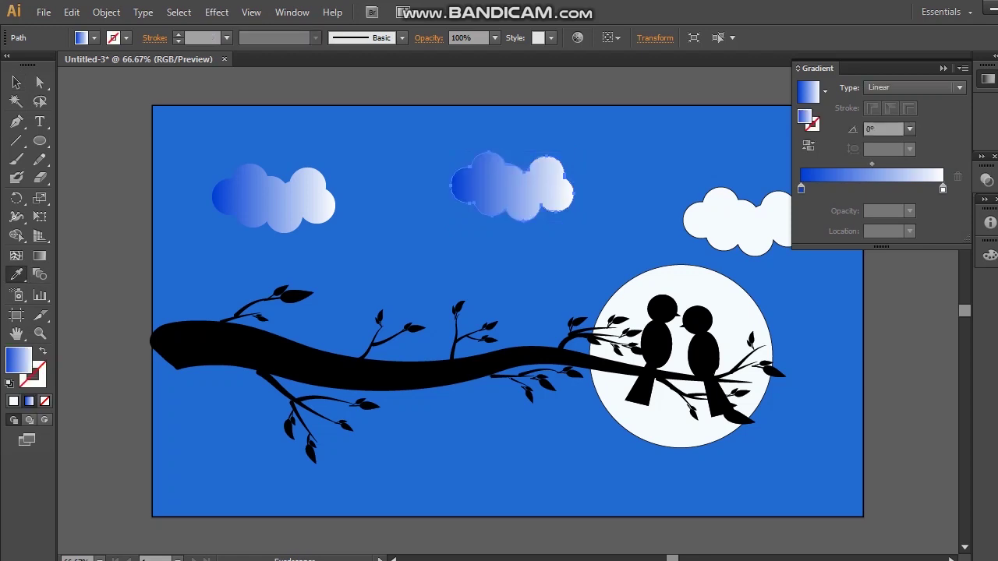
{"action": "left_click", "coordinate": [16, 82]}
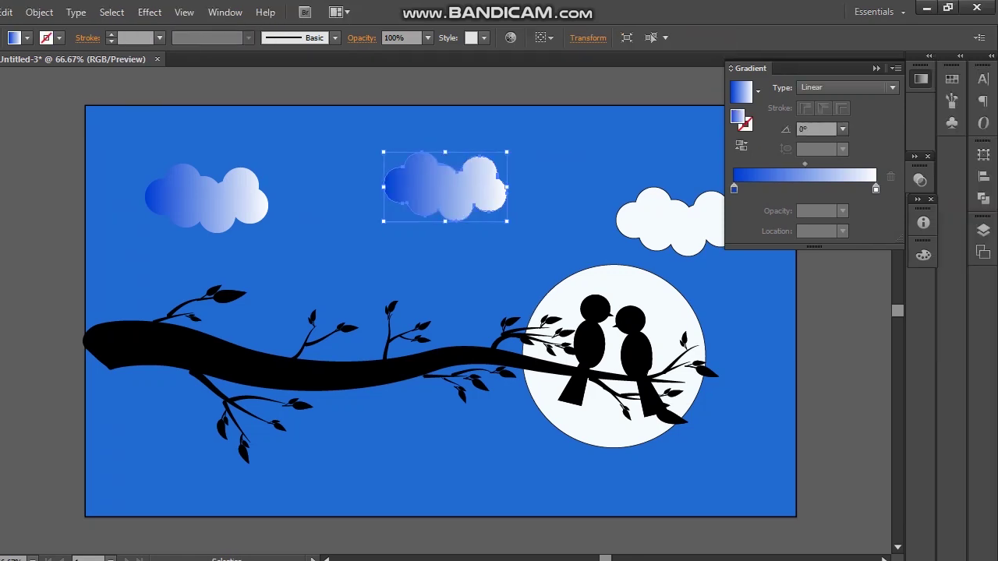
Step: Apply the middle cloud's gradient appearance to the white cloud above the moon with the Eyedropper
{"action": "left_click", "coordinate": [876, 69]}
{"action": "left_click", "coordinate": [676, 224]}
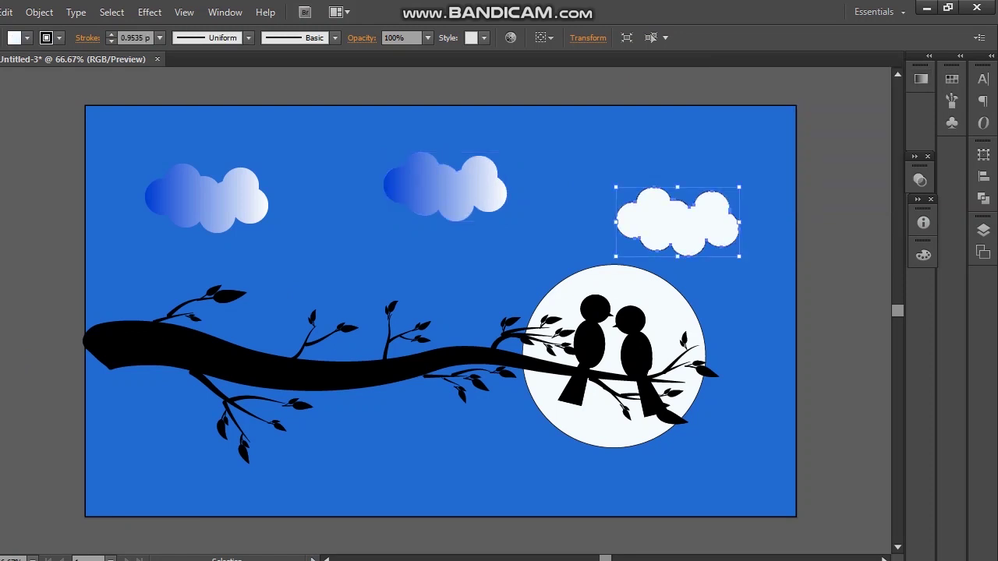
{"action": "left_click", "coordinate": [16, 274]}
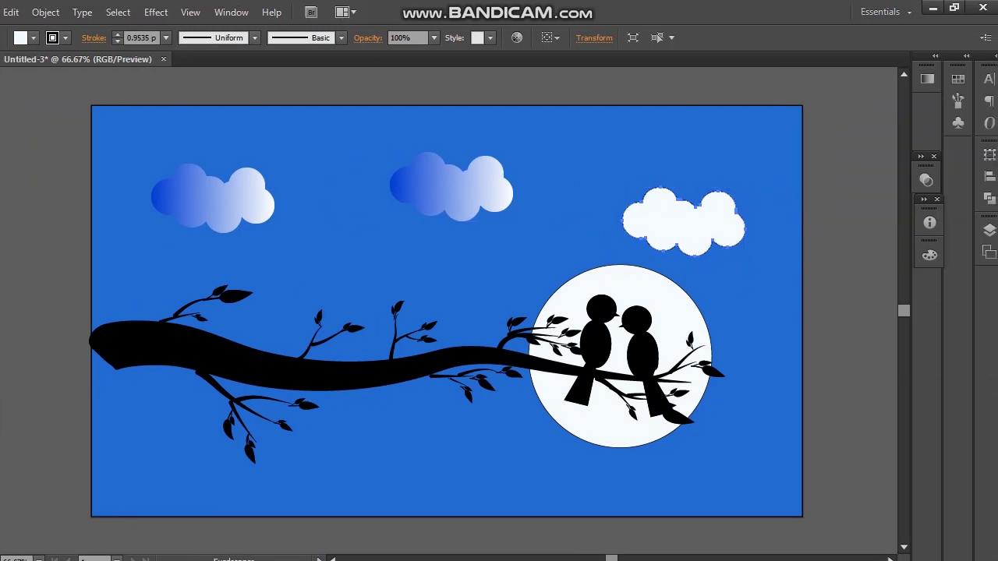
{"action": "left_click", "coordinate": [452, 188]}
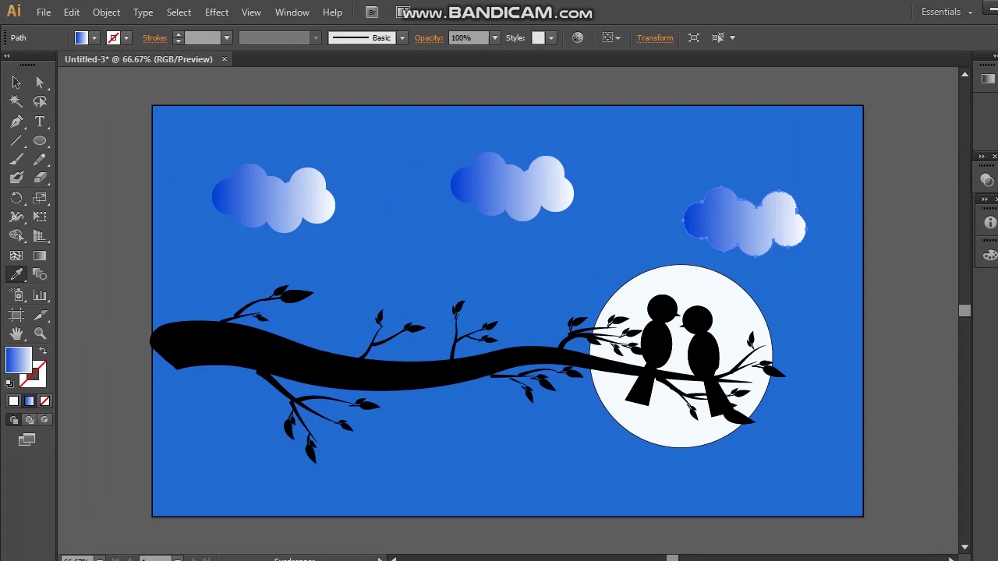
{"action": "left_click", "coordinate": [16, 83]}
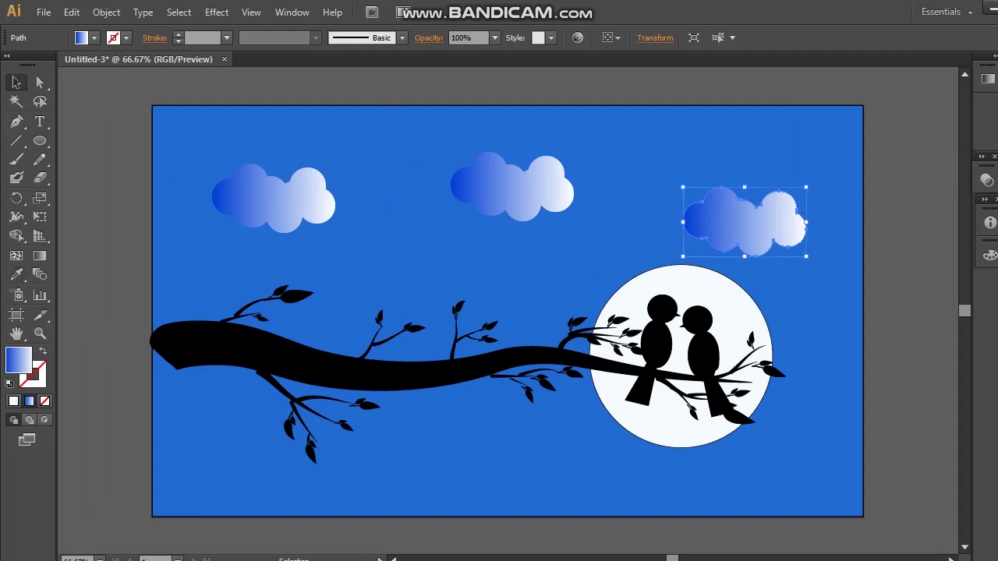
Step: Move the rightmost cloud up toward the artboard's upper corner and shift the middle cloud slightly down and right
{"action": "left_click", "coordinate": [105, 141]}
{"action": "left_click_drag", "start_coordinate": [735, 223], "coordinate": [778, 186]}
{"action": "left_click_drag", "start_coordinate": [461, 191], "coordinate": [472, 206]}
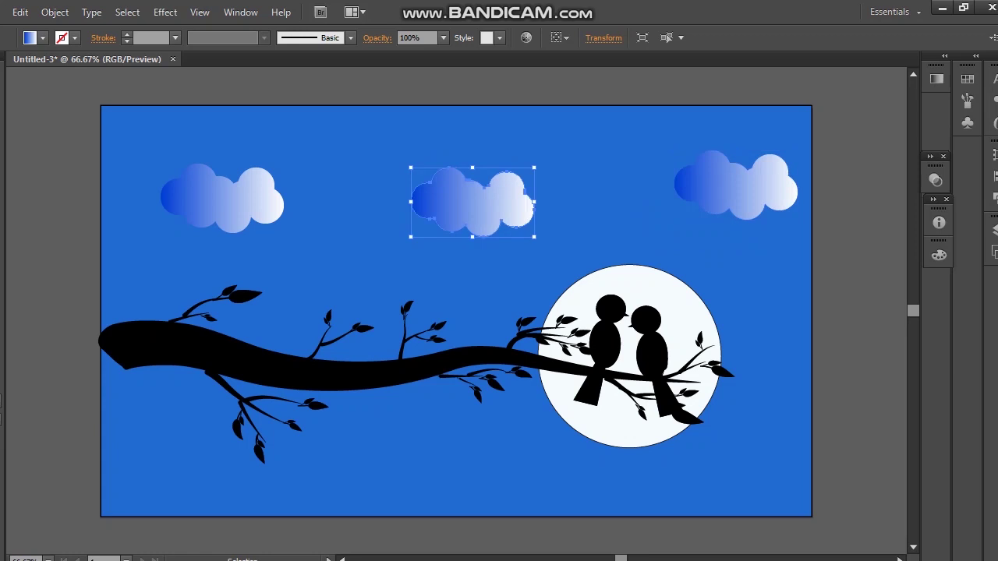
{"action": "left_click_drag", "start_coordinate": [733, 187], "coordinate": [724, 180]}
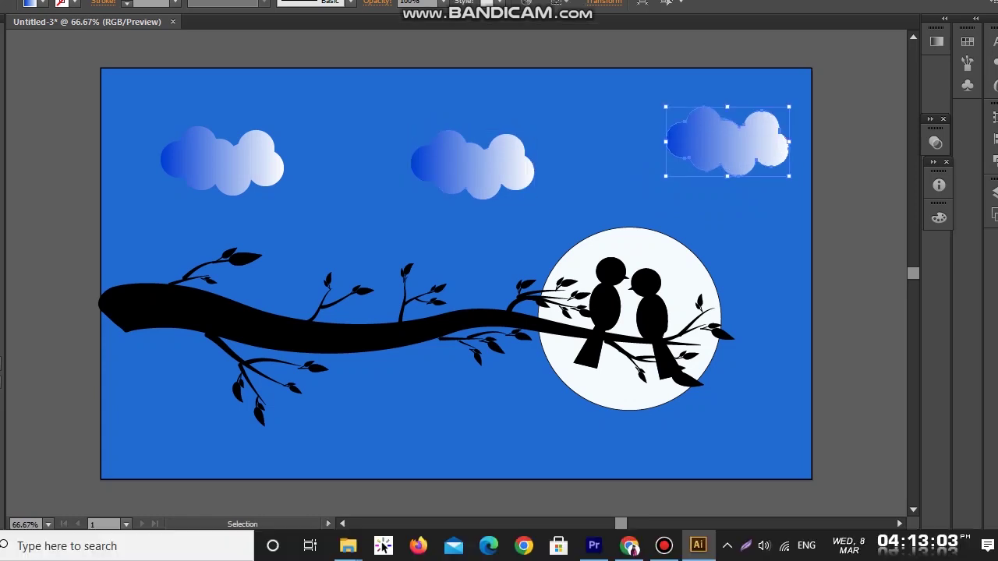
{"action": "left_click", "coordinate": [460, 535]}
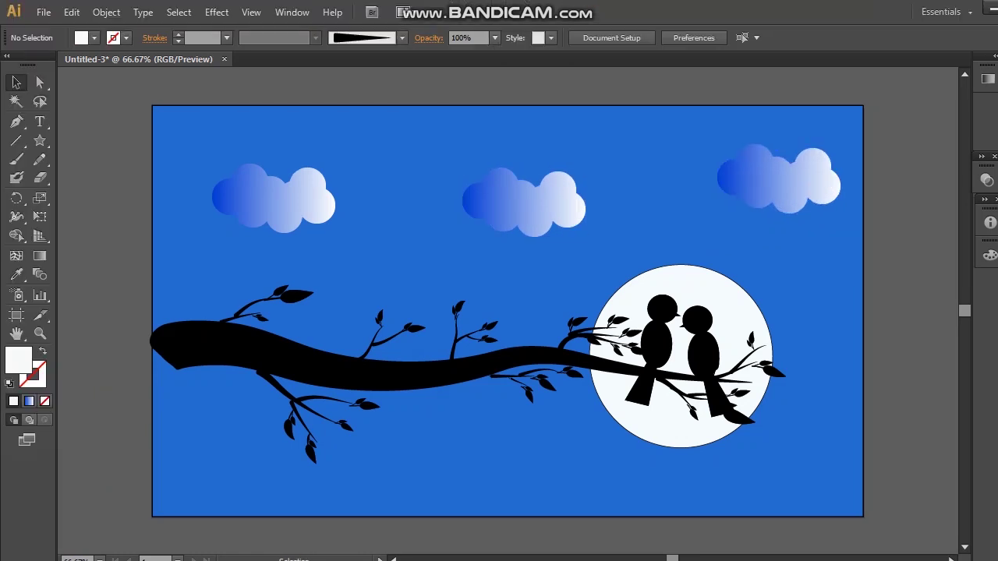
Step: Draw small white stars with the Star tool between the clouds, around the rightmost cloud and just above the moon
{"action": "left_click", "coordinate": [40, 140]}
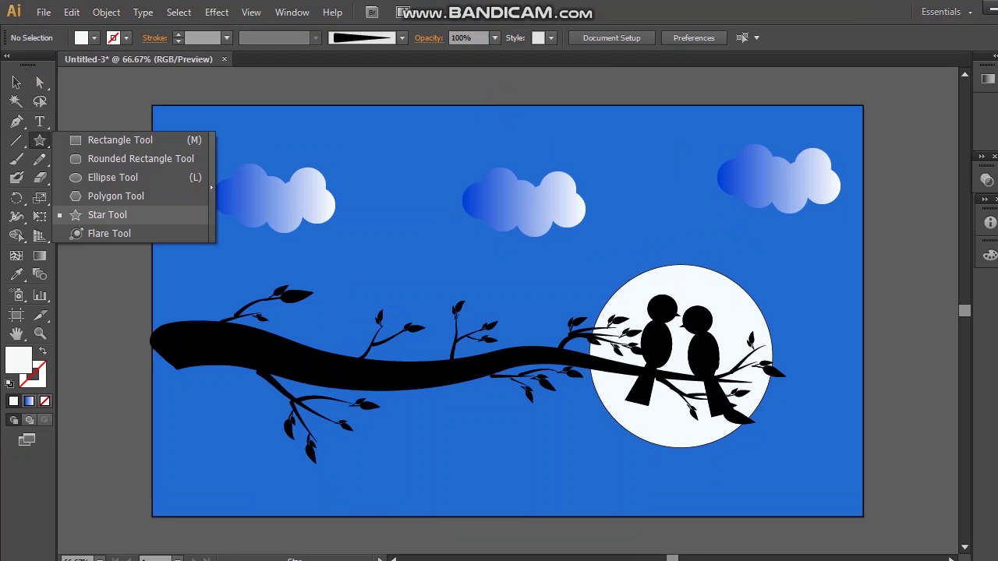
{"action": "left_click", "coordinate": [107, 215]}
{"action": "left_click_drag", "start_coordinate": [389, 165], "coordinate": [394, 170]}
{"action": "left_click_drag", "start_coordinate": [504, 142], "coordinate": [506, 145]}
{"action": "left_click_drag", "start_coordinate": [646, 143], "coordinate": [679, 167]}
{"action": "left_click_drag", "start_coordinate": [736, 215], "coordinate": [738, 217]}
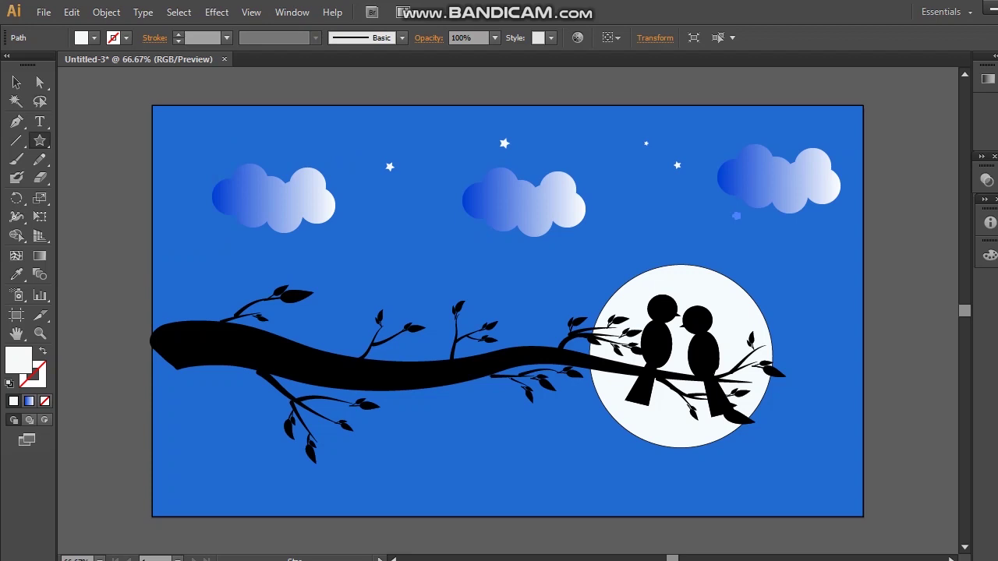
{"action": "mouse_move", "coordinate": [782, 138]}
{"action": "left_mouse_down"}
{"action": "mouse_move", "coordinate": [775, 131]}
{"action": "mouse_move", "coordinate": [779, 147]}
{"action": "left_mouse_up"}
{"action": "left_click_drag", "start_coordinate": [764, 247], "coordinate": [767, 250]}
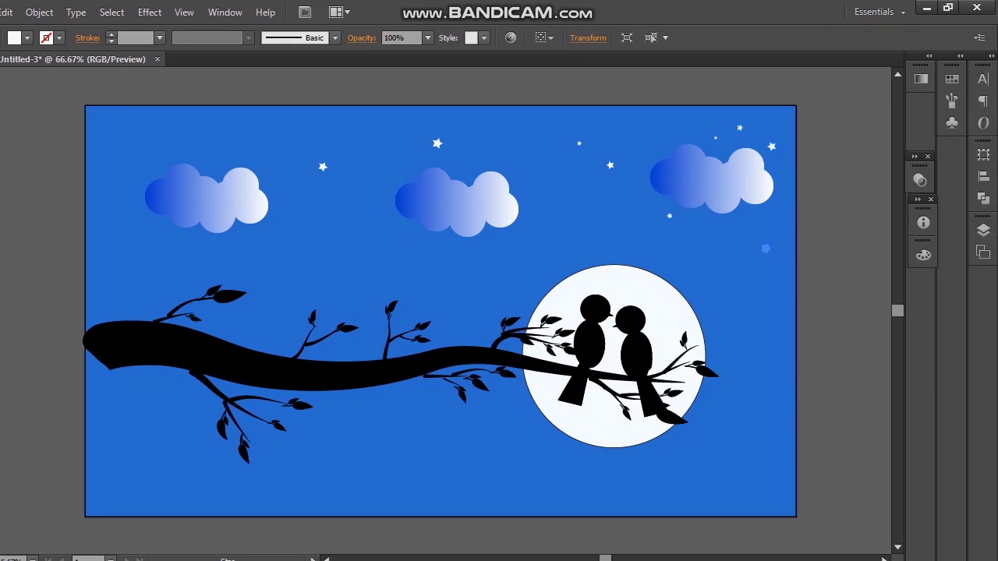
{"action": "left_click_drag", "start_coordinate": [529, 235], "coordinate": [531, 237]}
{"action": "left_click_drag", "start_coordinate": [589, 236], "coordinate": [591, 238]}
Step: Scatter seven small white stars above, beside and below the leftmost cloud
{"action": "left_click_drag", "start_coordinate": [313, 248], "coordinate": [317, 251]}
{"action": "left_click_drag", "start_coordinate": [235, 131], "coordinate": [238, 134]}
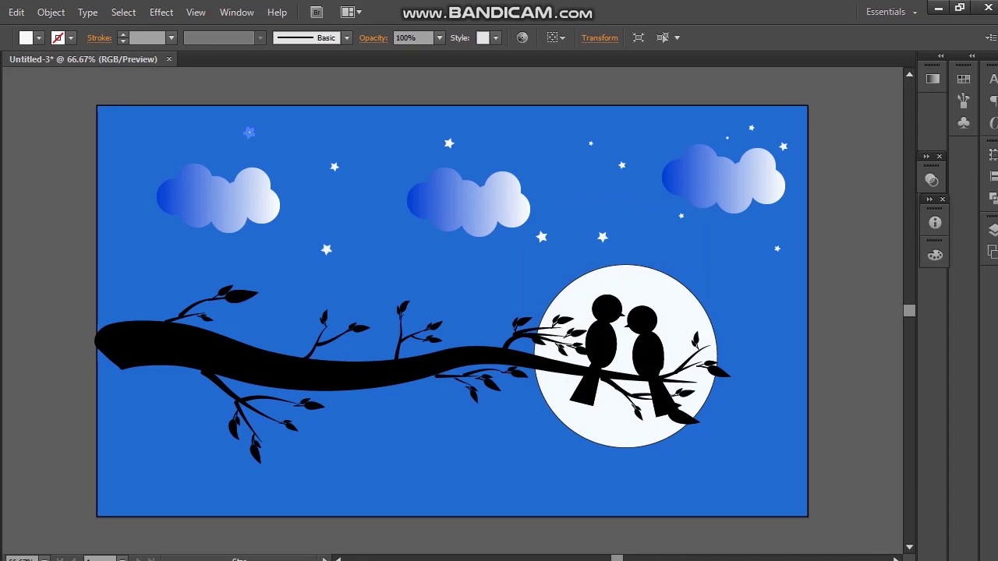
{"action": "left_click_drag", "start_coordinate": [116, 139], "coordinate": [119, 142]}
{"action": "left_click_drag", "start_coordinate": [240, 118], "coordinate": [244, 121]}
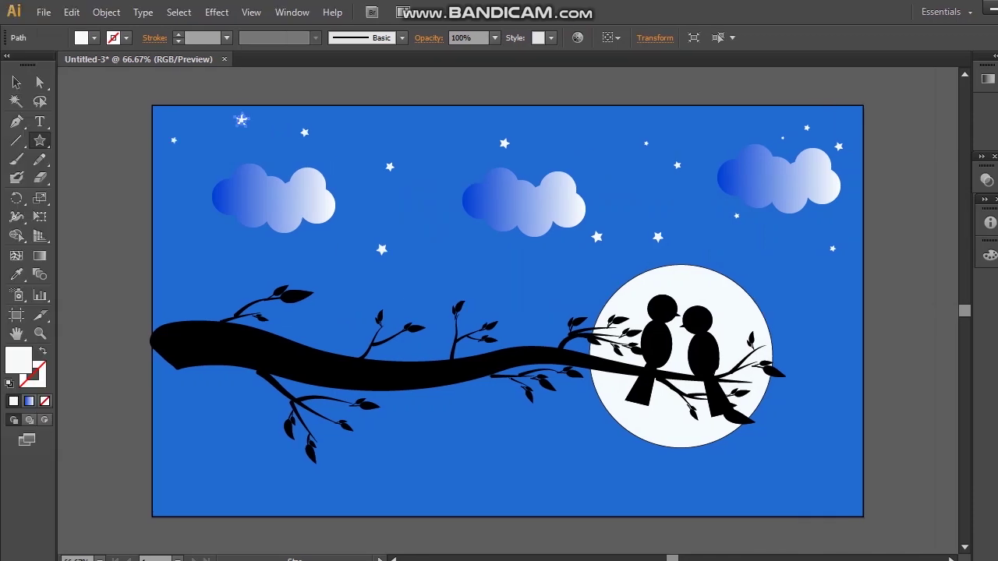
{"action": "left_click_drag", "start_coordinate": [179, 227], "coordinate": [181, 231]}
{"action": "left_click_drag", "start_coordinate": [219, 267], "coordinate": [220, 269]}
{"action": "left_click_drag", "start_coordinate": [316, 263], "coordinate": [317, 264]}
Step: Add small stars along the artboard's upper edge and in the sky below the middle cloud
{"action": "left_click_drag", "start_coordinate": [438, 117], "coordinate": [442, 120]}
{"action": "left_click_drag", "start_coordinate": [460, 266], "coordinate": [463, 269]}
{"action": "left_click_drag", "start_coordinate": [521, 297], "coordinate": [523, 300]}
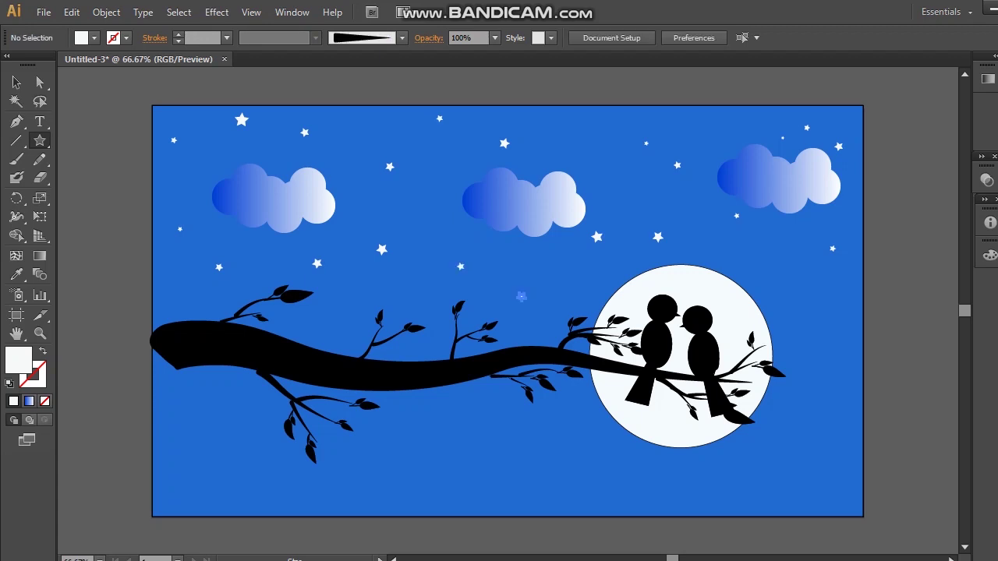
{"action": "left_click_drag", "start_coordinate": [581, 117], "coordinate": [585, 120]}
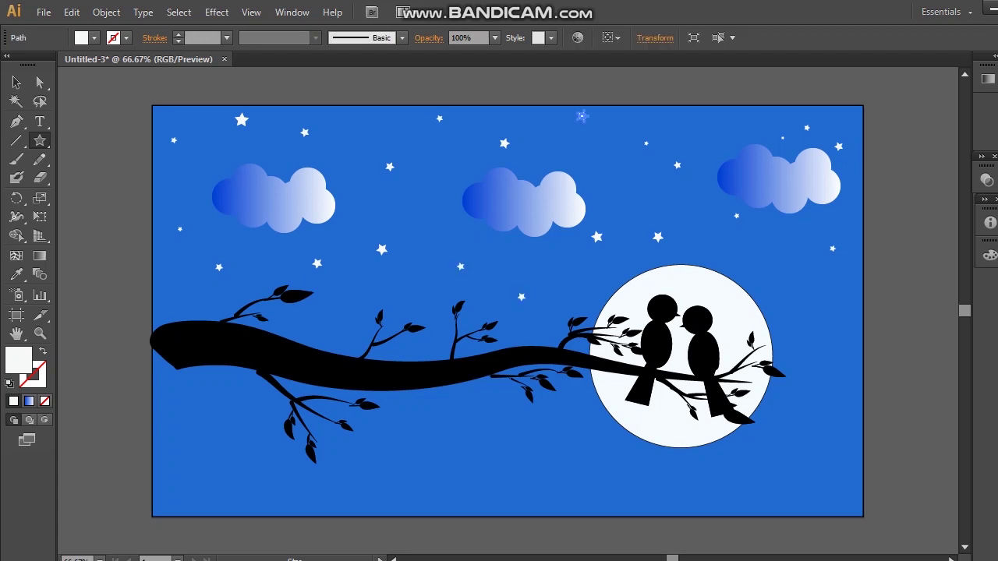
{"action": "left_click_drag", "start_coordinate": [706, 113], "coordinate": [709, 116]}
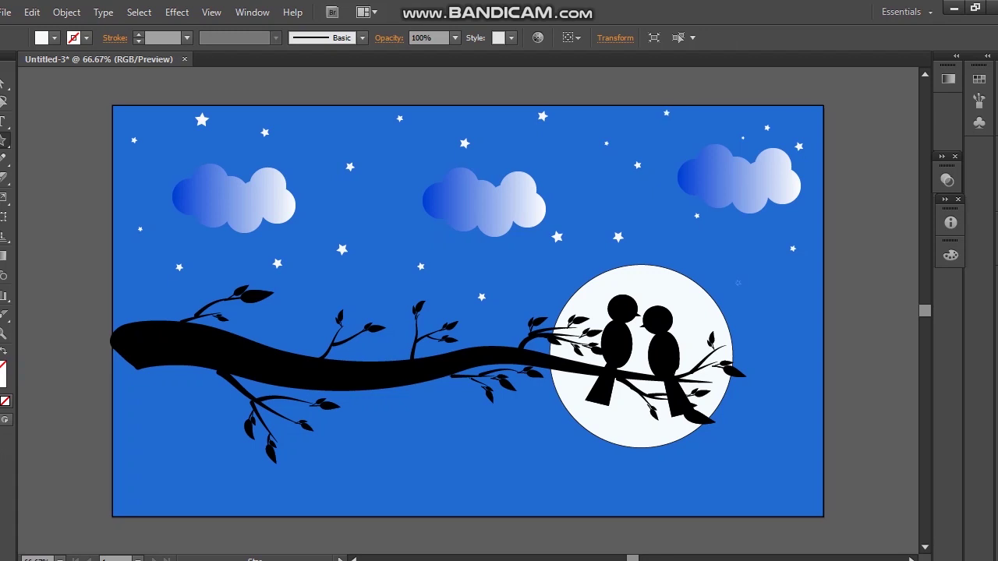
Step: Fill the remaining sky gaps with stars beside the moon, below the rightmost cloud, beside the middle cloud and above the branch's thick end, and deselect
{"action": "left_click_drag", "start_coordinate": [737, 281], "coordinate": [740, 285]}
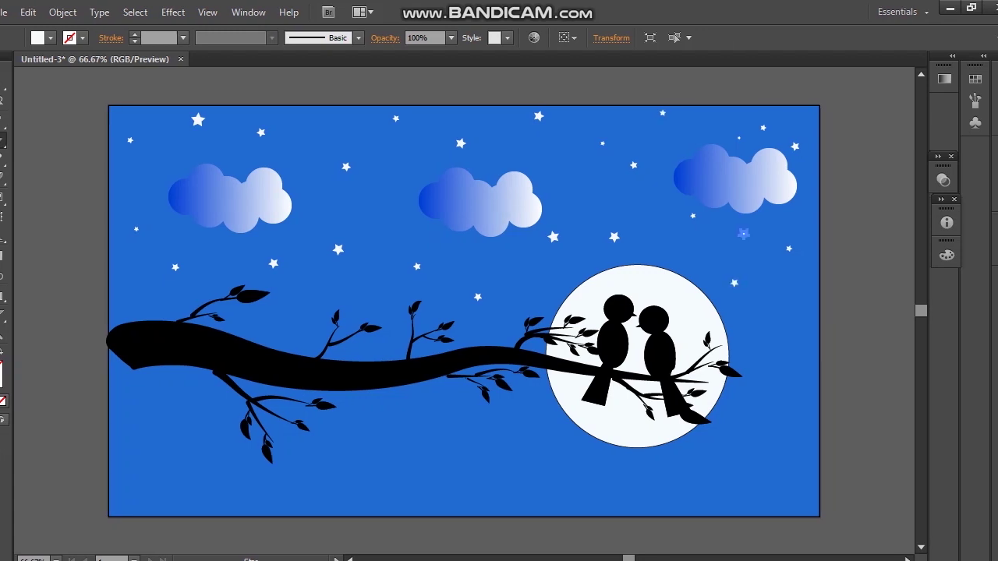
{"action": "left_click_drag", "start_coordinate": [743, 234], "coordinate": [745, 236]}
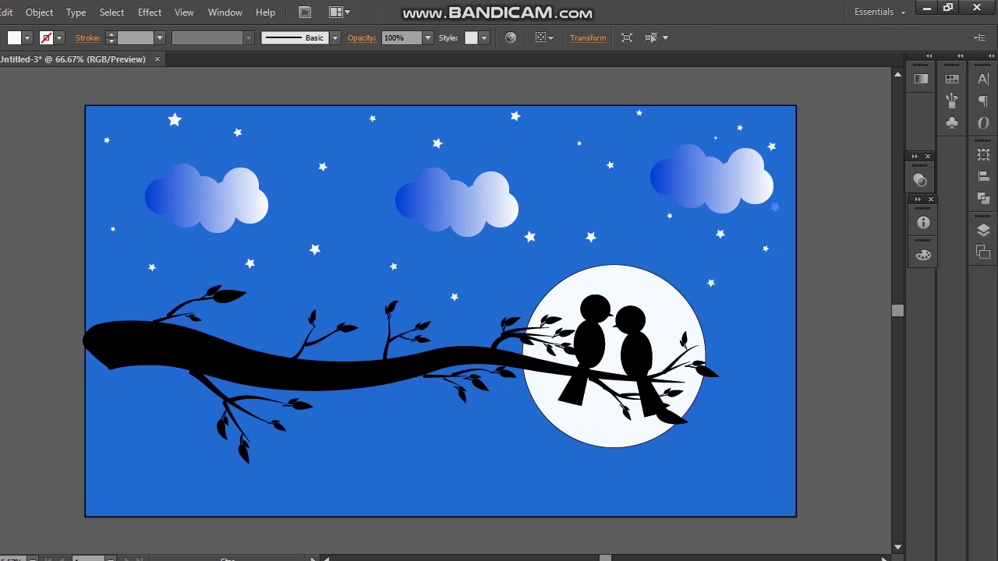
{"action": "left_click_drag", "start_coordinate": [753, 309], "coordinate": [755, 312]}
{"action": "left_click_drag", "start_coordinate": [366, 197], "coordinate": [368, 199]}
{"action": "left_click_drag", "start_coordinate": [99, 290], "coordinate": [102, 293]}
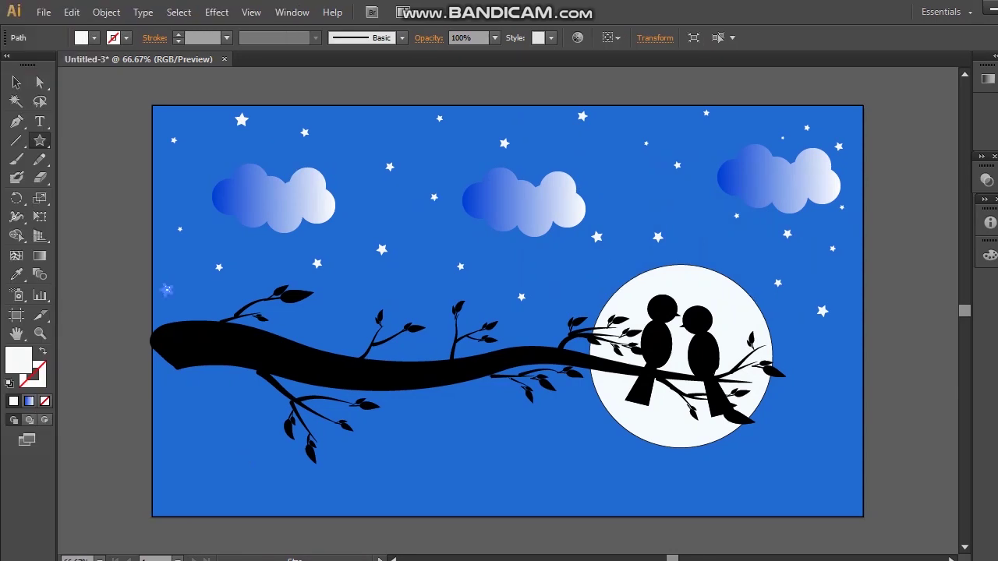
{"action": "key", "text": "v"}
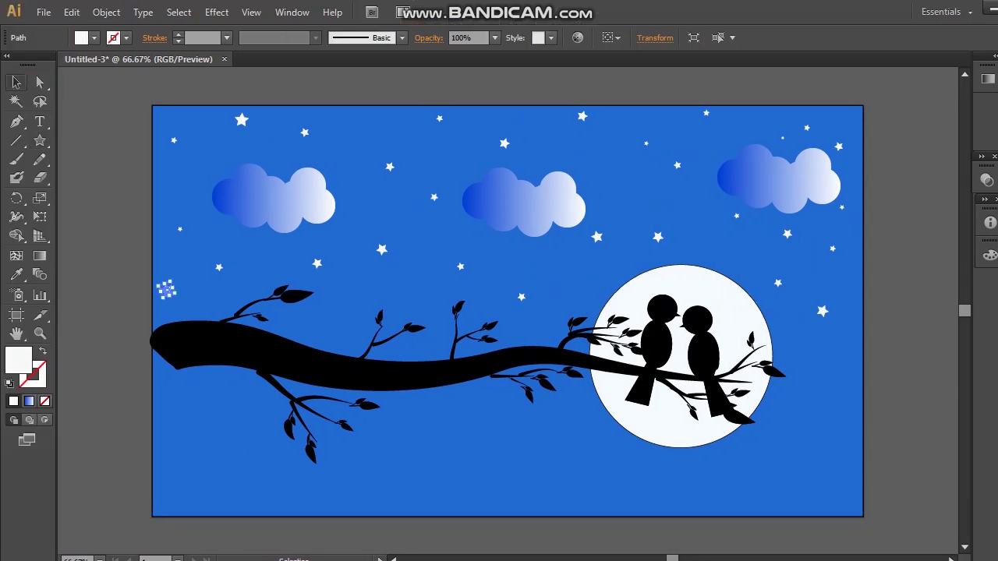
{"action": "left_click", "coordinate": [109, 484]}
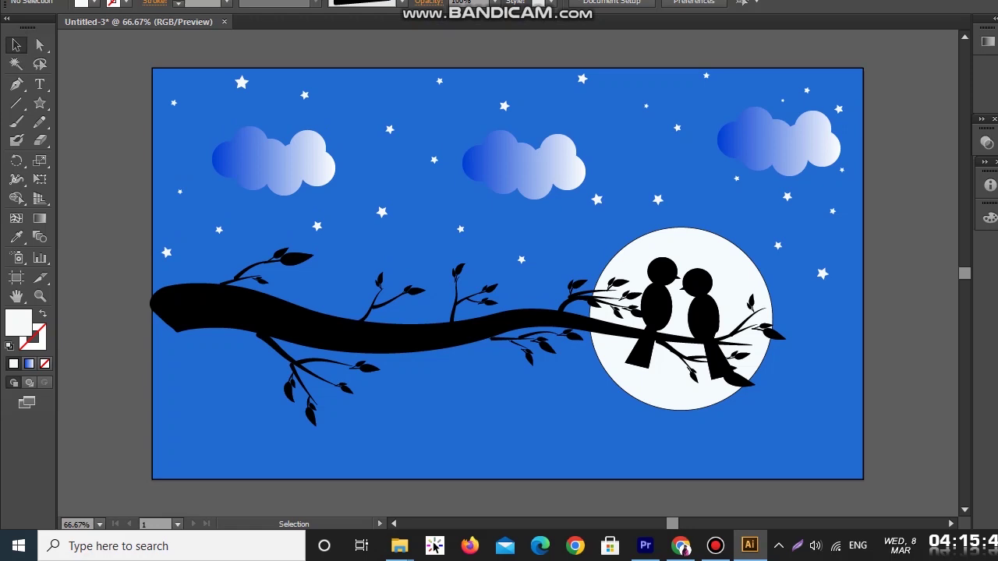